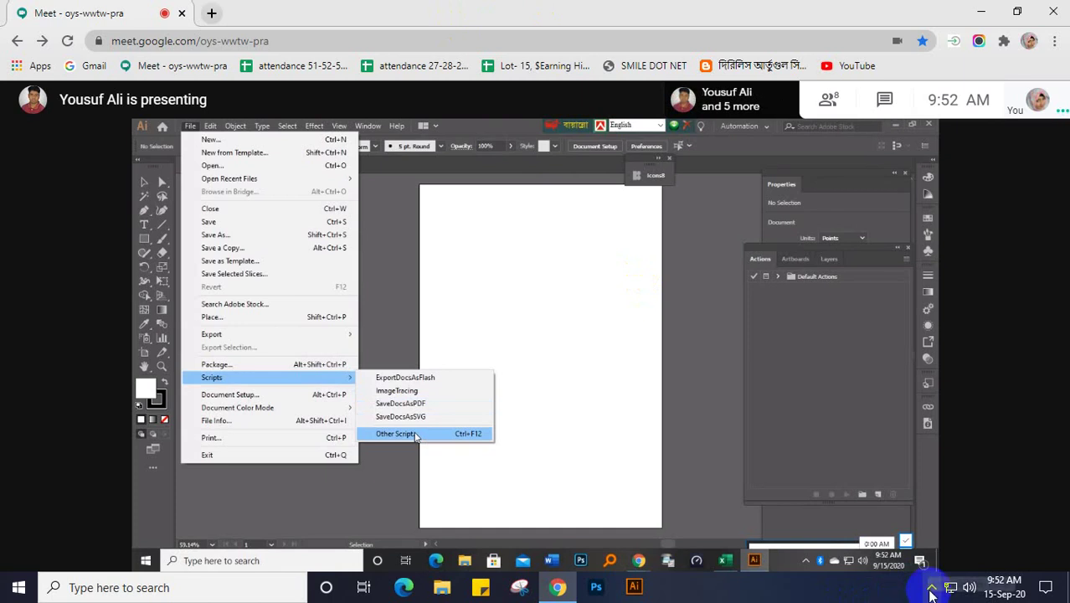
left_click(932, 588)
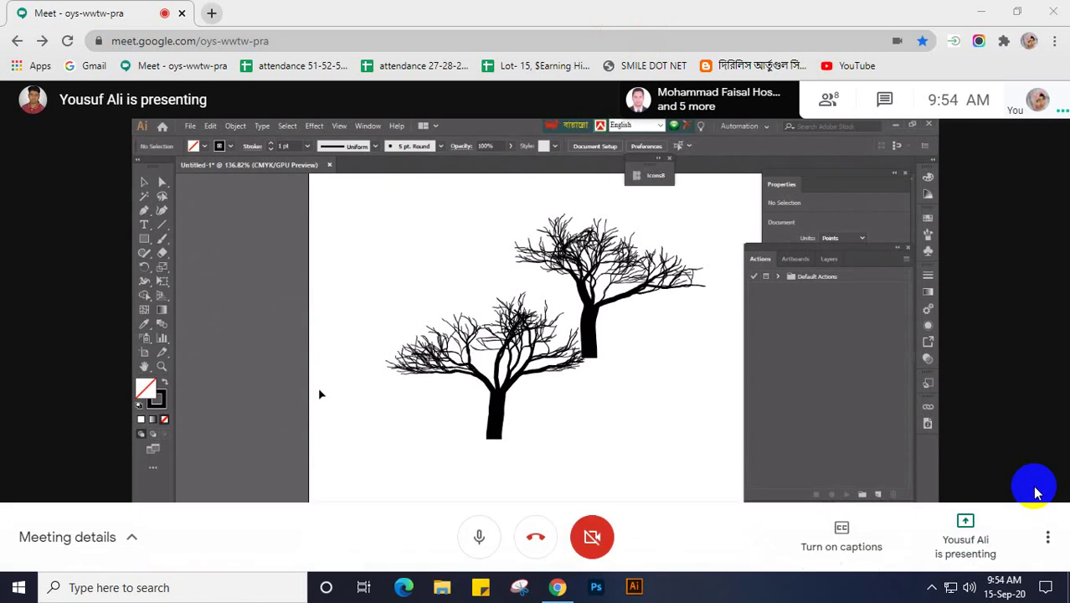
left_click(931, 588)
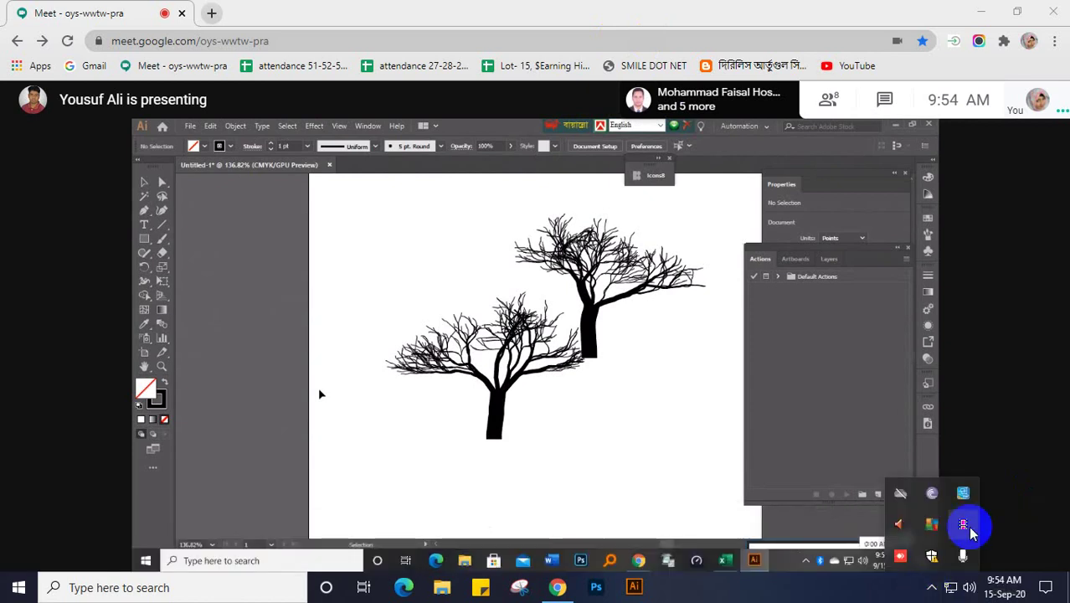
left_click(64, 429)
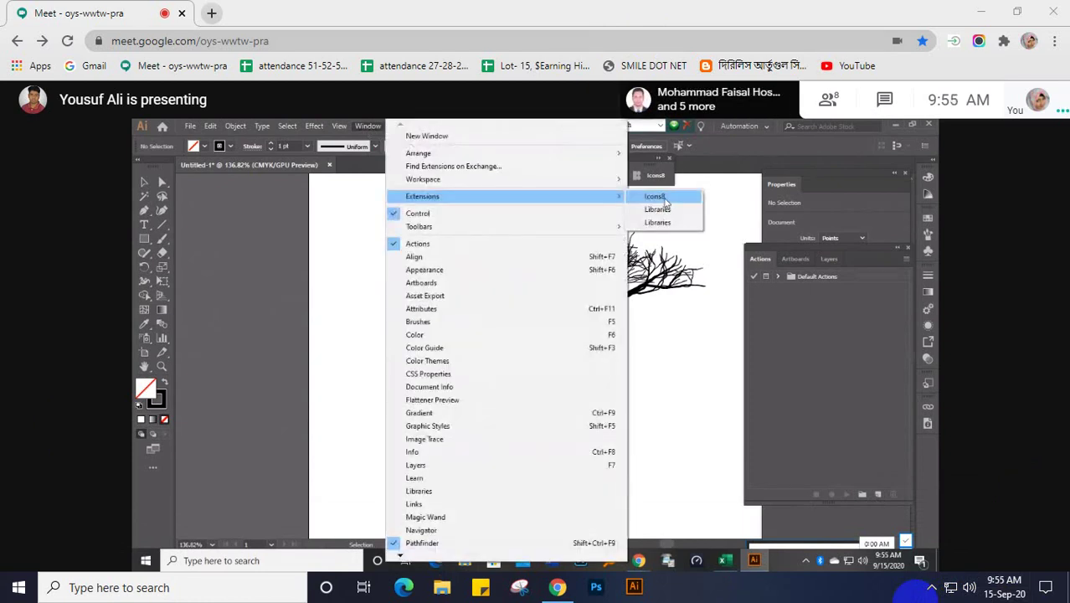
- Open the Icons8 extension, dock it beside Properties and browse its free popular icons
left_click(657, 197)
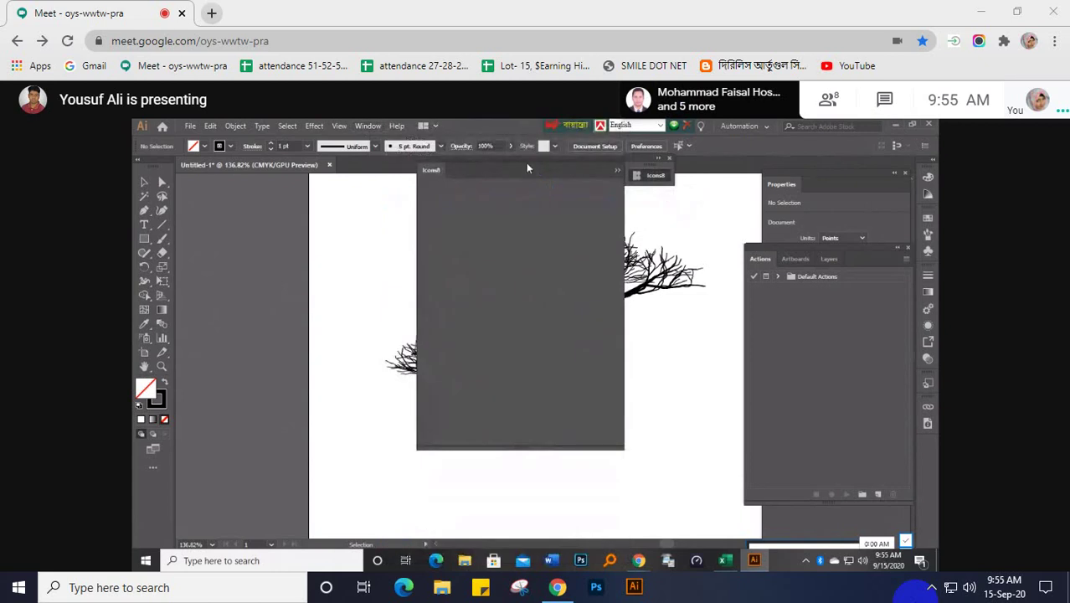
left_click_drag(530, 172, 814, 184)
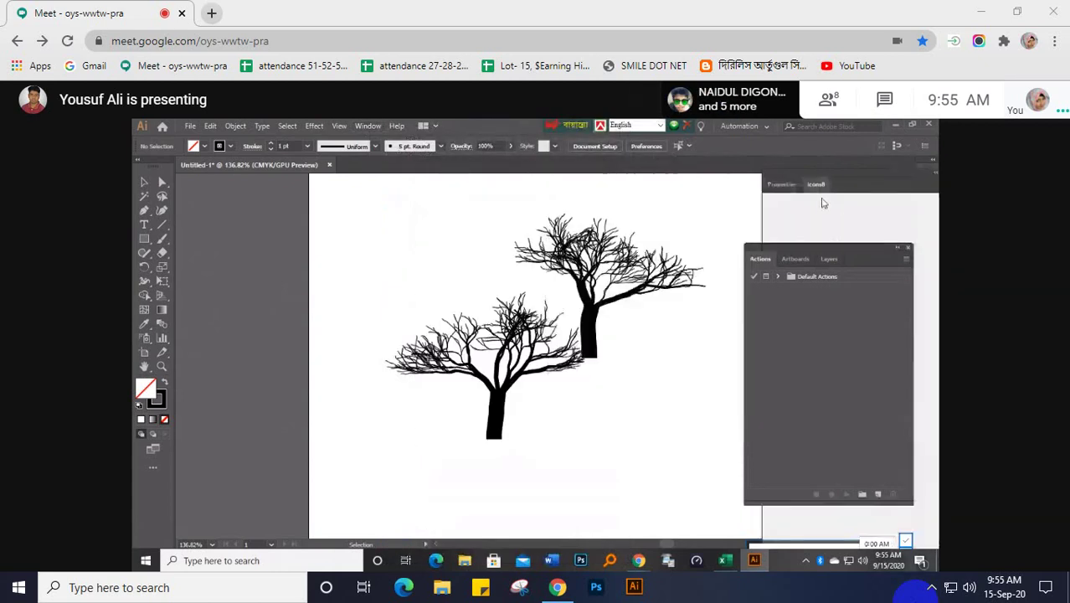
left_click(816, 185)
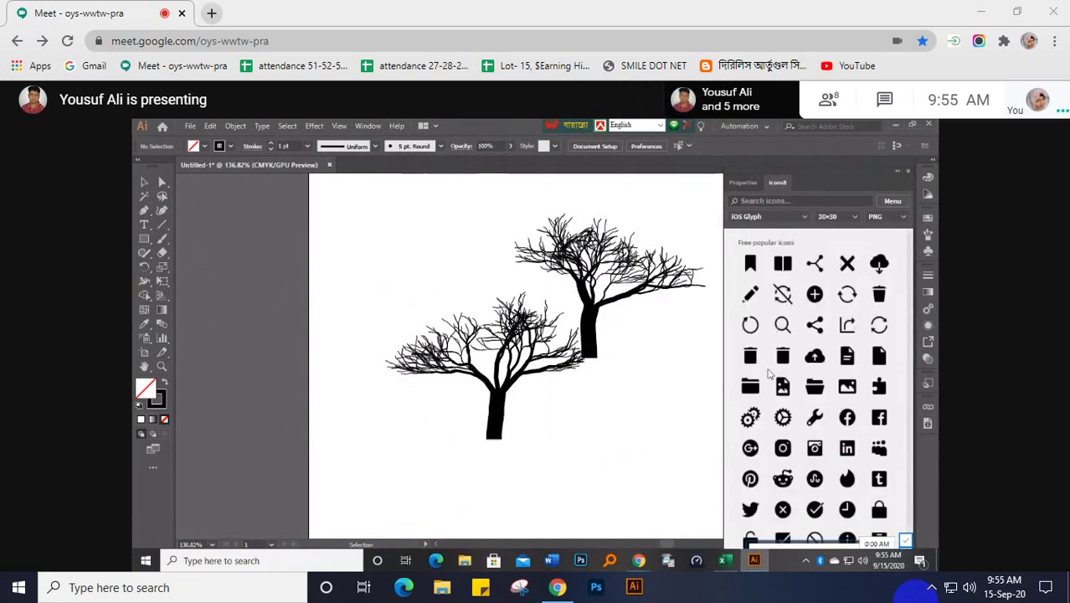
scroll(786, 315, "down", 3)
left_click(793, 201)
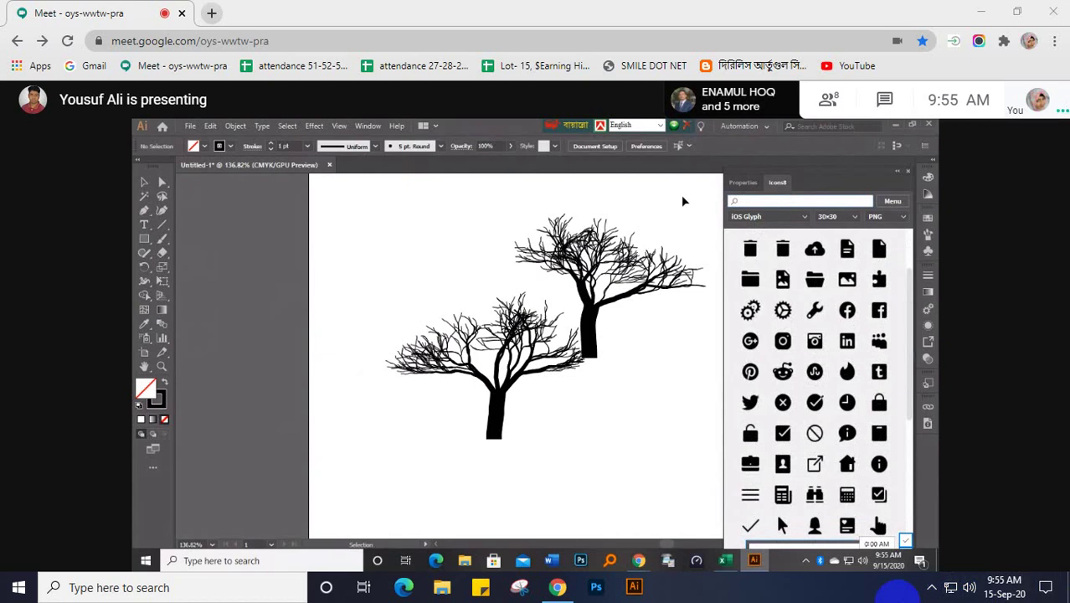
left_click(931, 587)
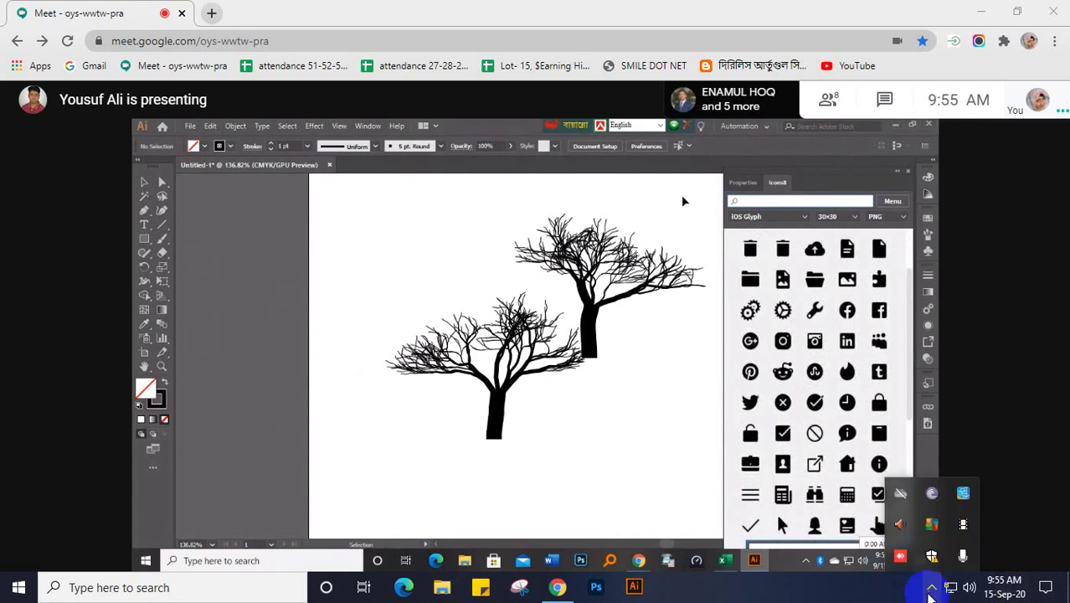
left_click(966, 526)
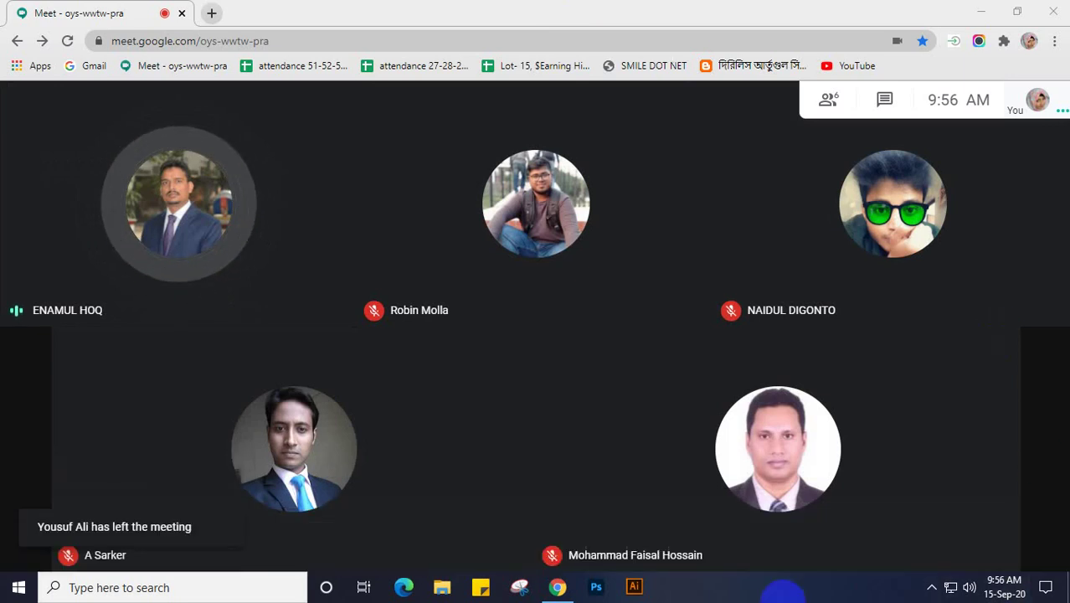
- Launch Illustrator and open the setup for a new document
left_click(634, 589)
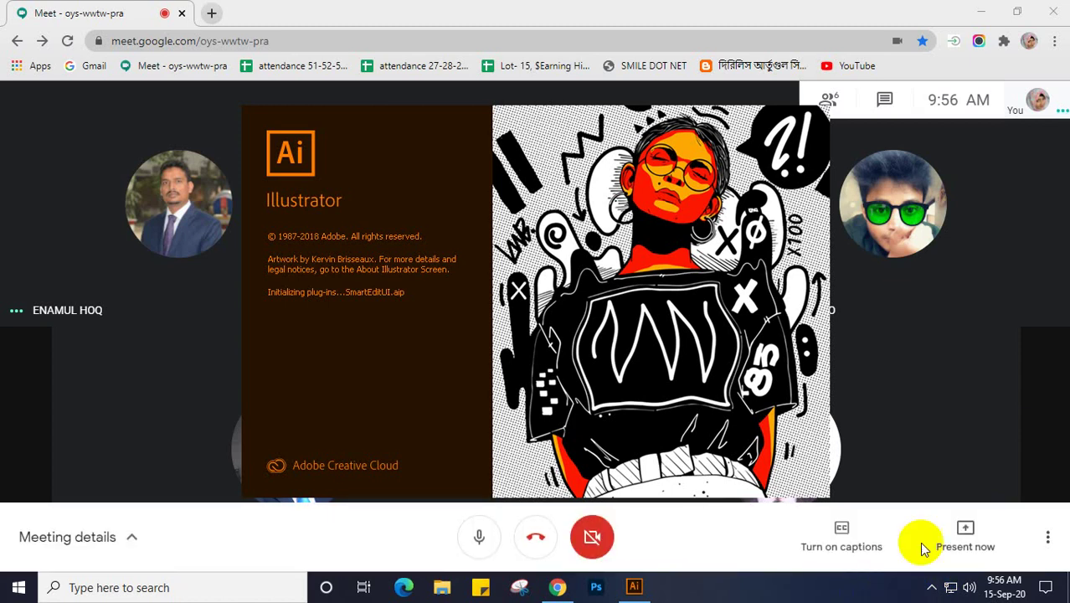
left_click(964, 546)
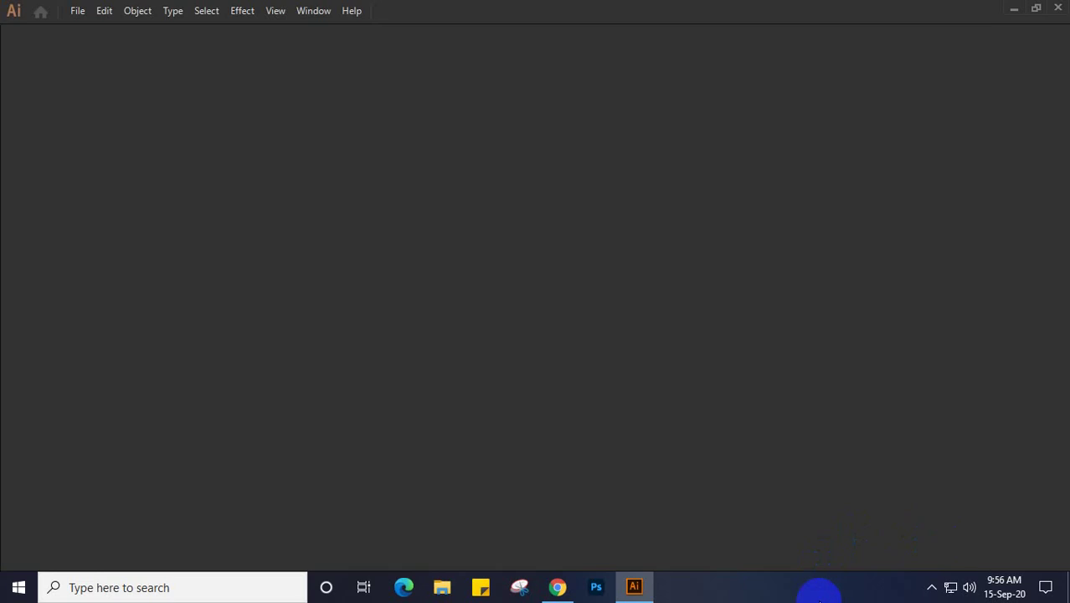
left_click(74, 11)
left_click(95, 29)
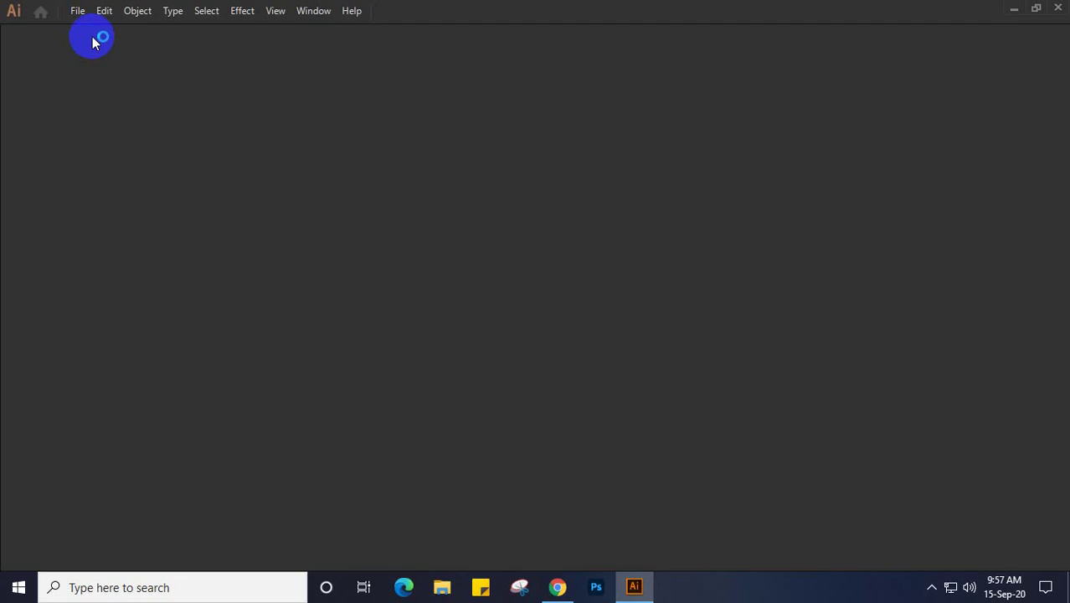
key("ctrl+n")
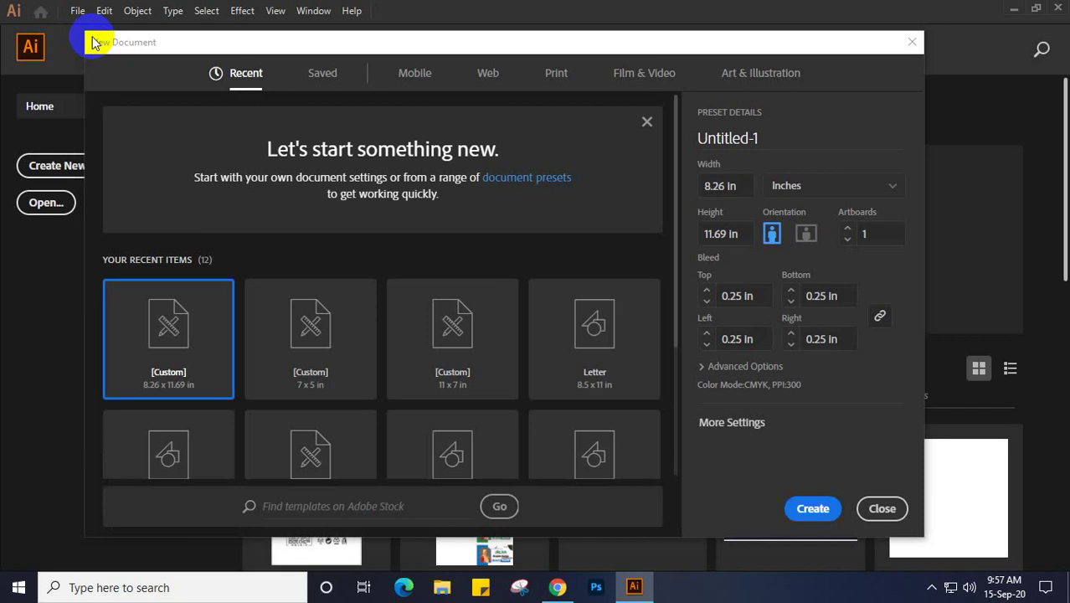
- Set the new document to landscape orientation, 7 in wide and 5 in high
left_click(807, 234)
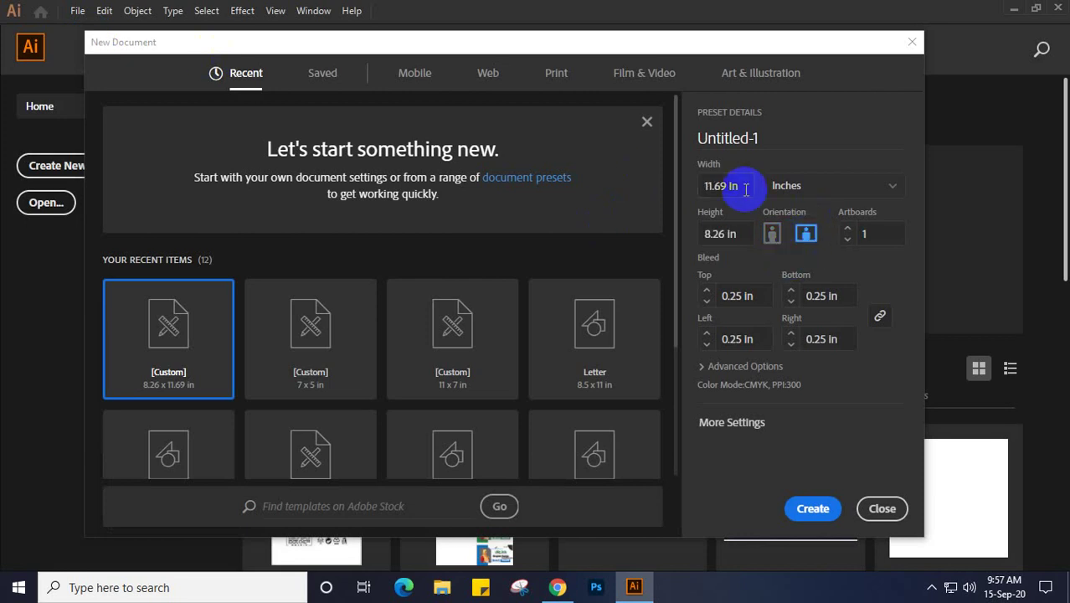
left_click(720, 185)
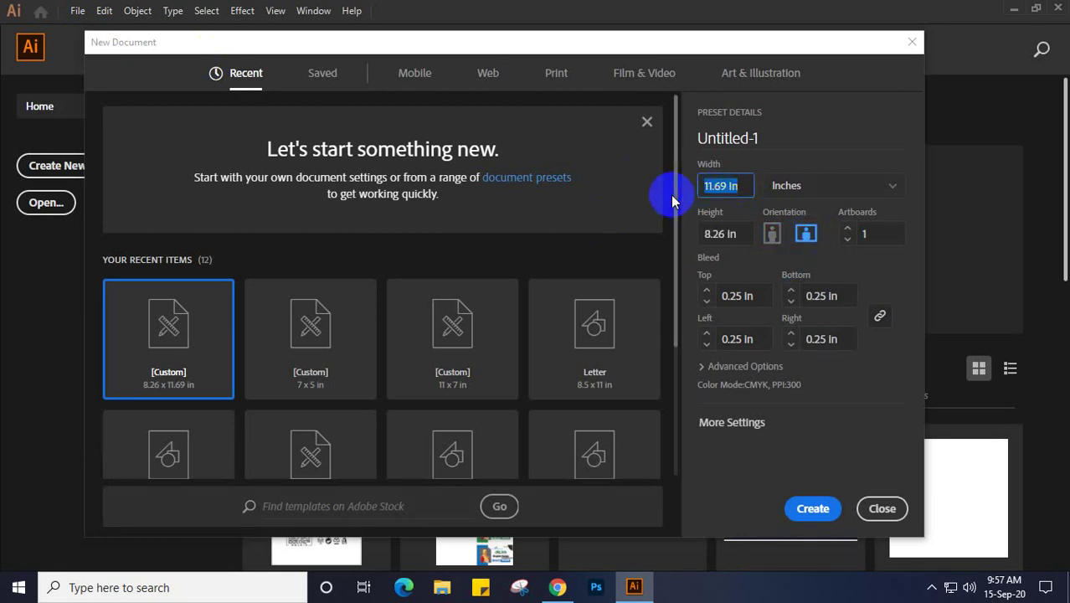
type("7")
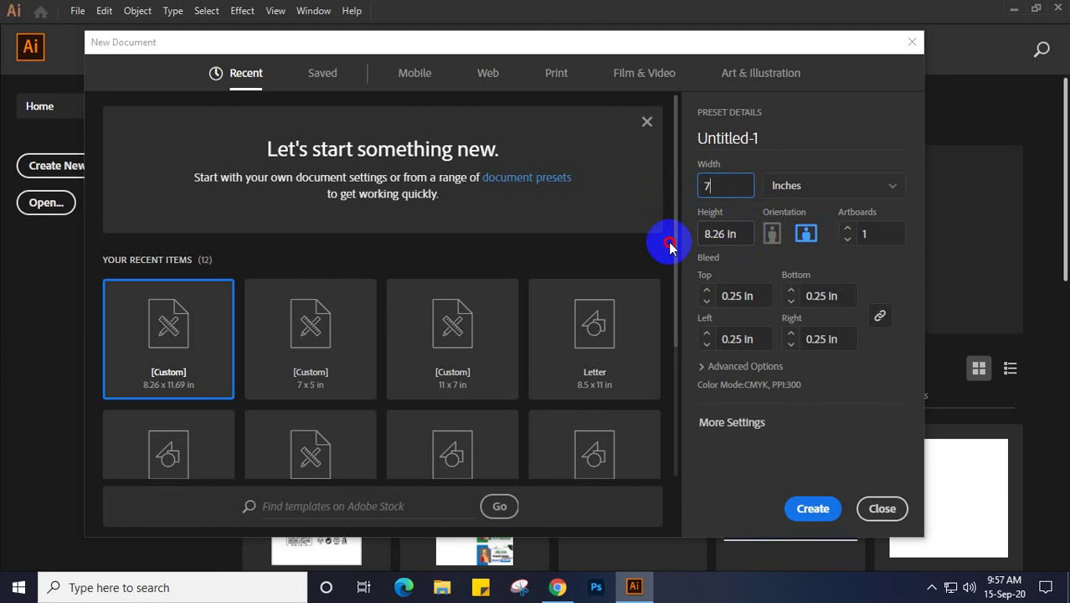
key("Tab")
type("5")
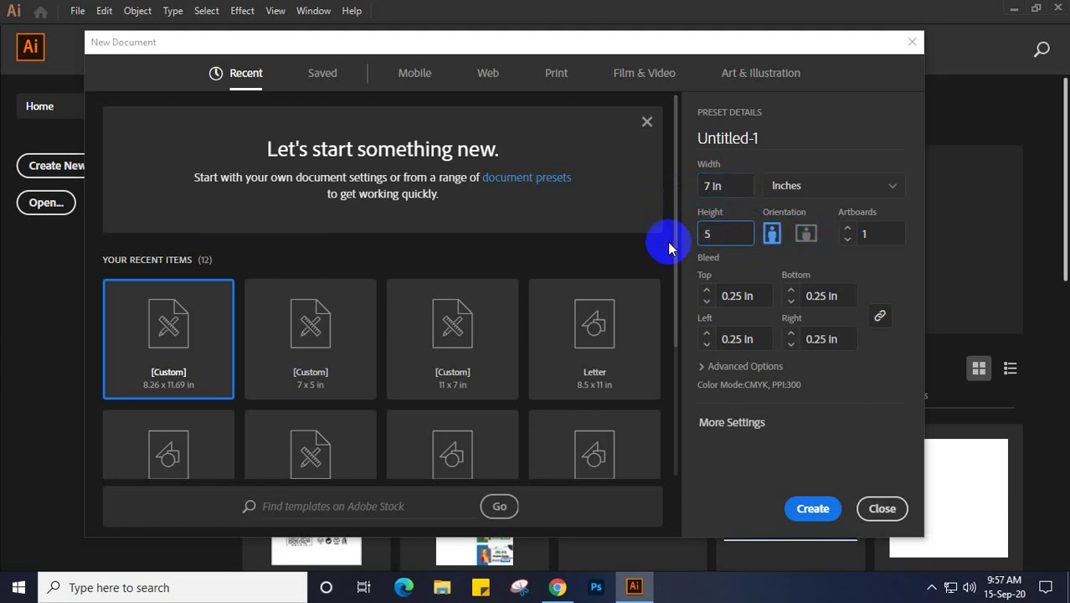
- Set the top bleed to 0 and create the document
left_click(740, 297)
type("0")
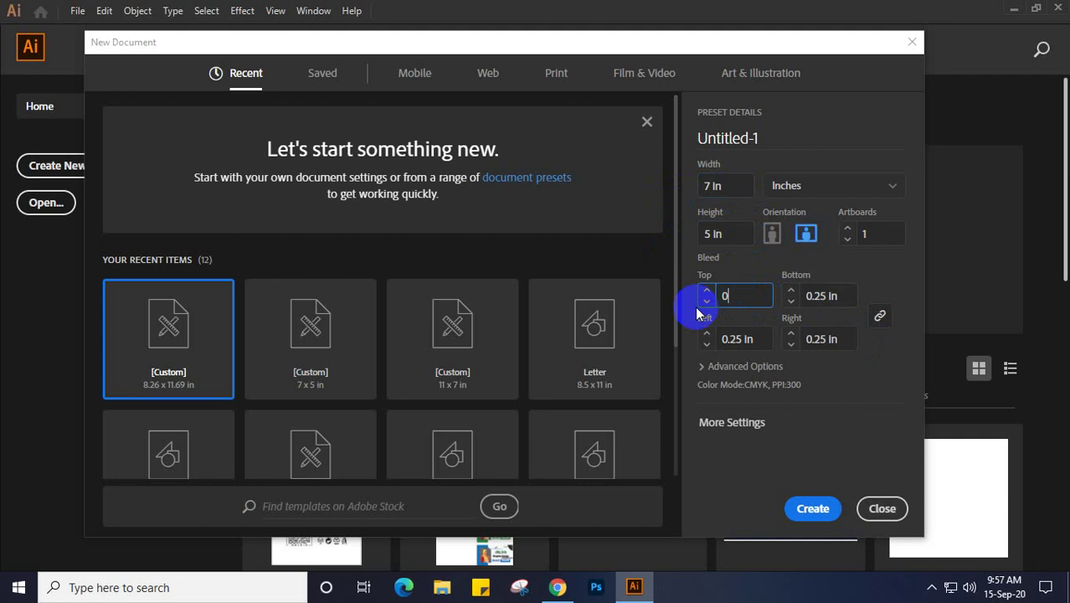
left_click(847, 339)
left_click(813, 508)
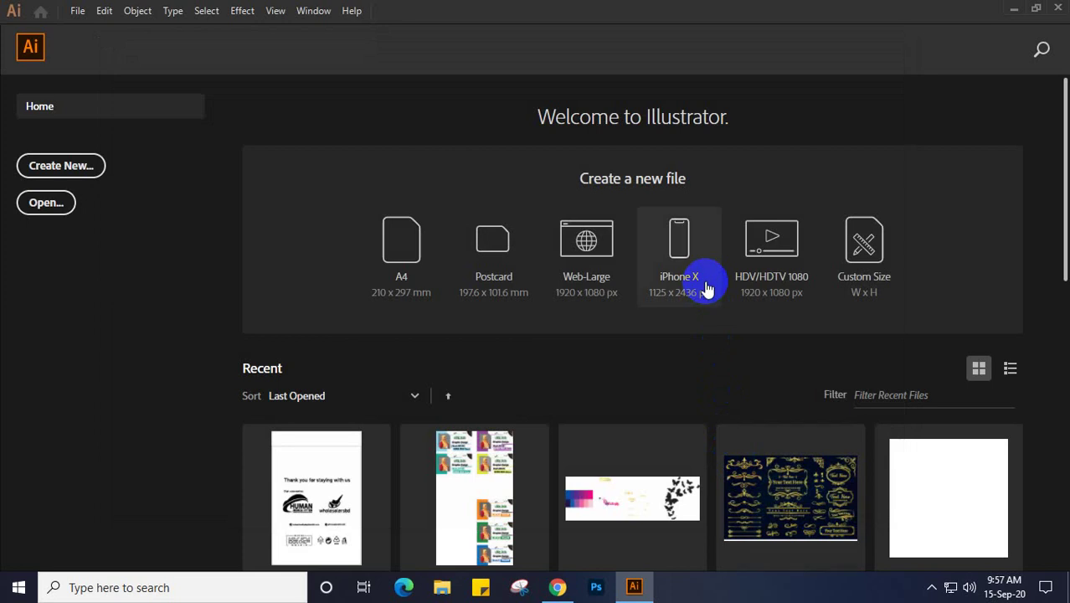
left_click(706, 288)
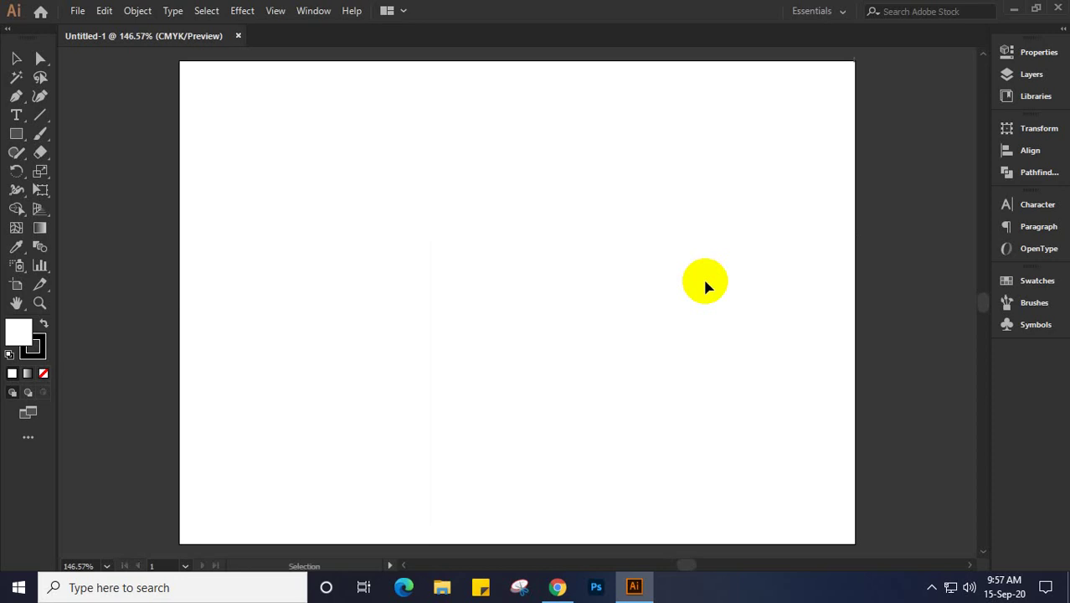
- Switch to the Google Meet call, present the entire screen and hide the screen-sharing notice
left_click(1014, 10)
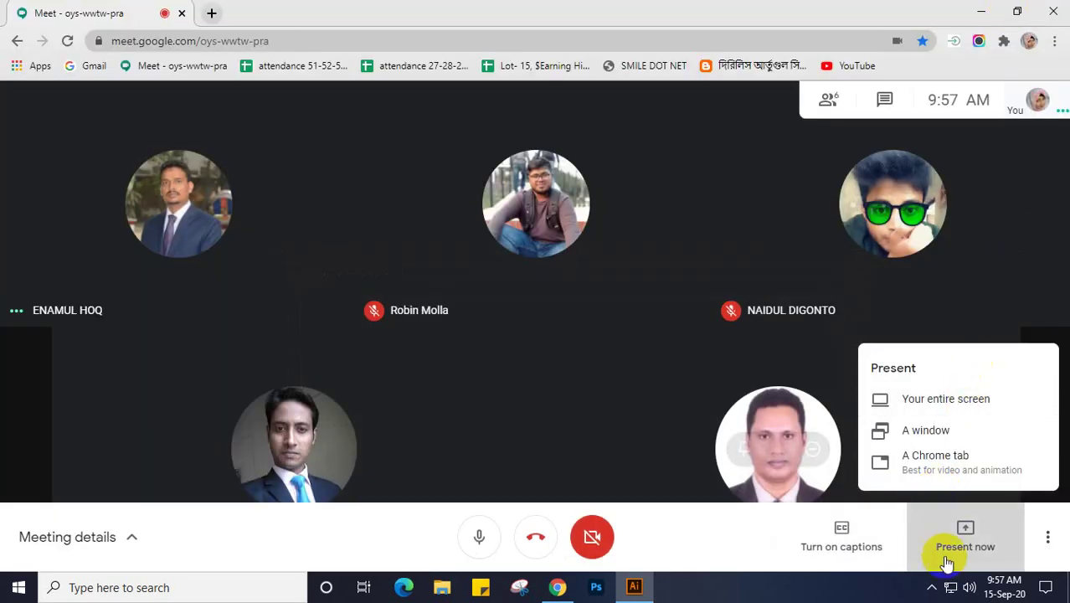
left_click(966, 409)
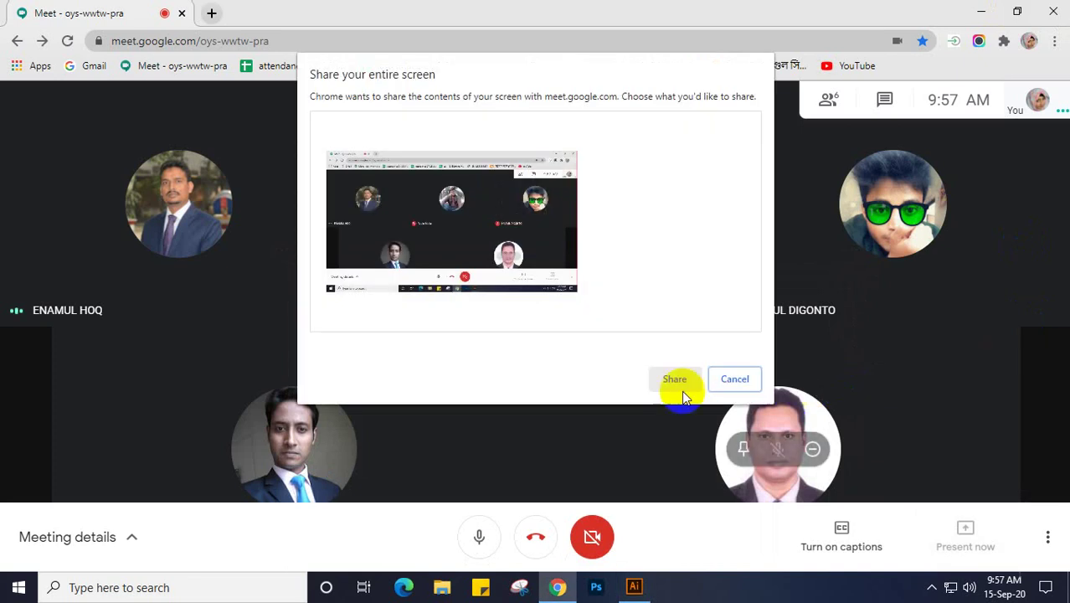
left_click(676, 378)
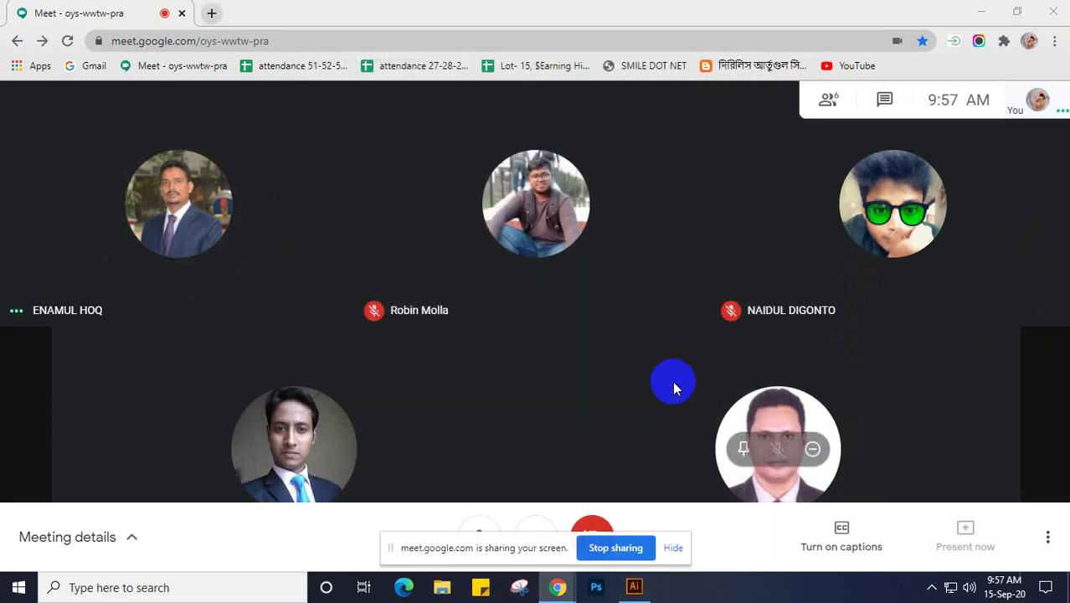
left_click(678, 546)
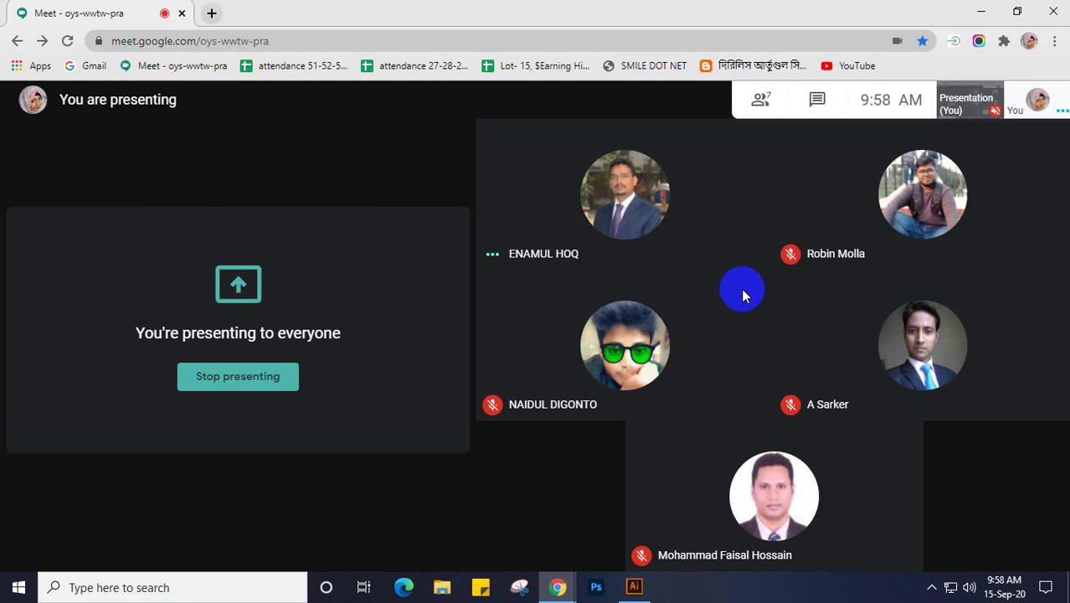
- Switch to Illustrator and look through the available scripts and the installed extensions
left_click(636, 587)
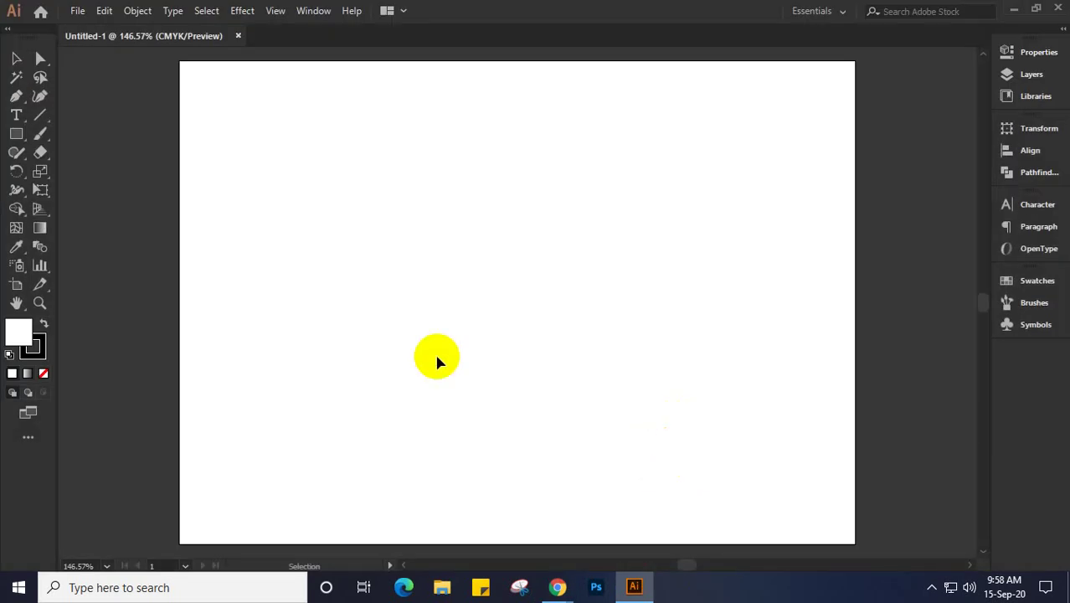
left_click(165, 111)
left_click(77, 13)
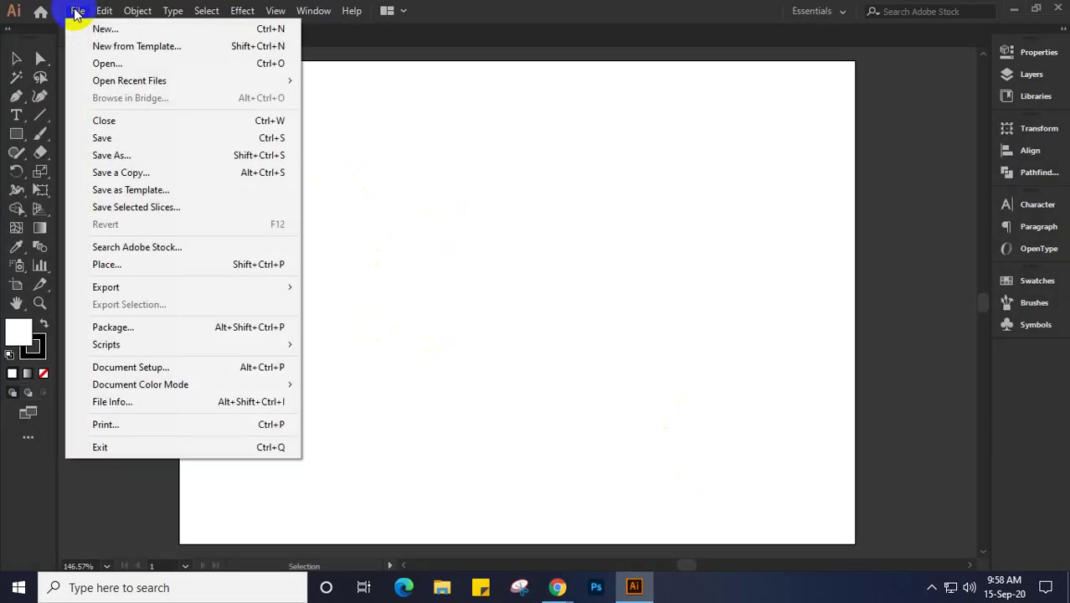
mouse_move(131, 344)
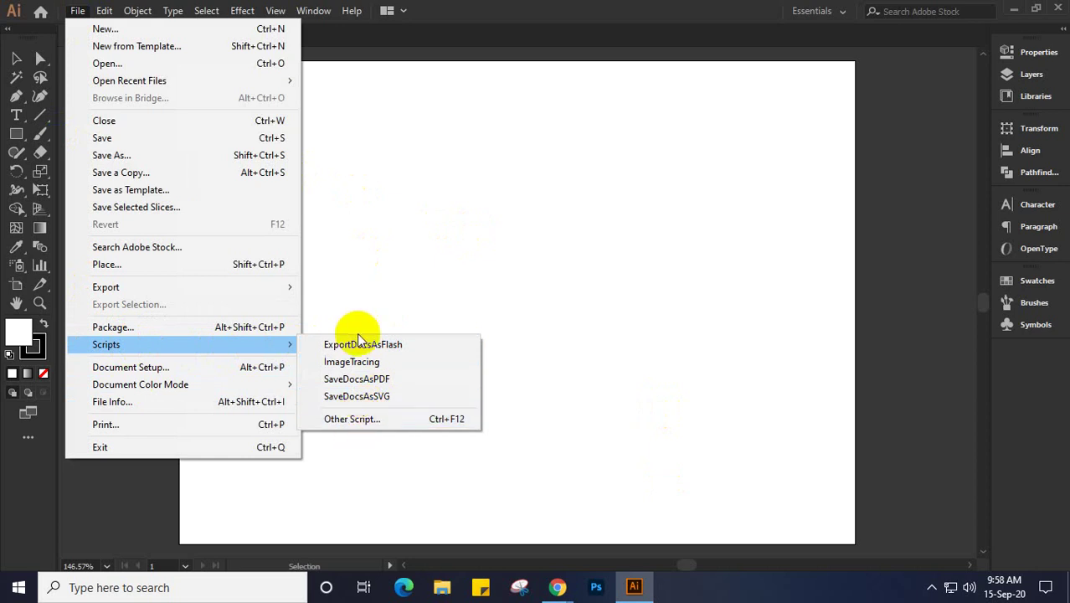
left_click(365, 168)
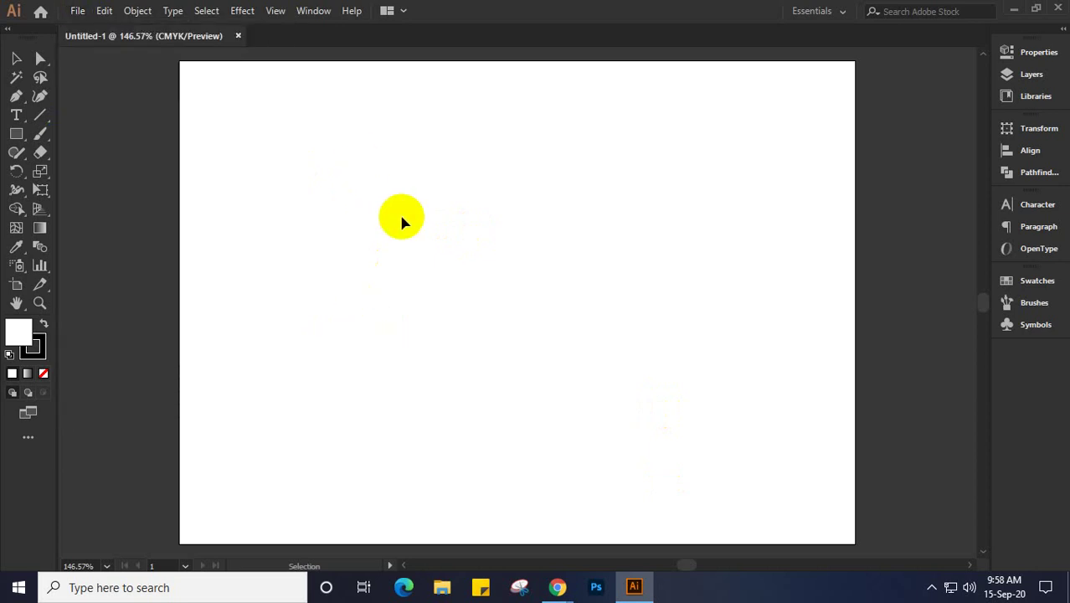
left_click(312, 10)
mouse_move(370, 114)
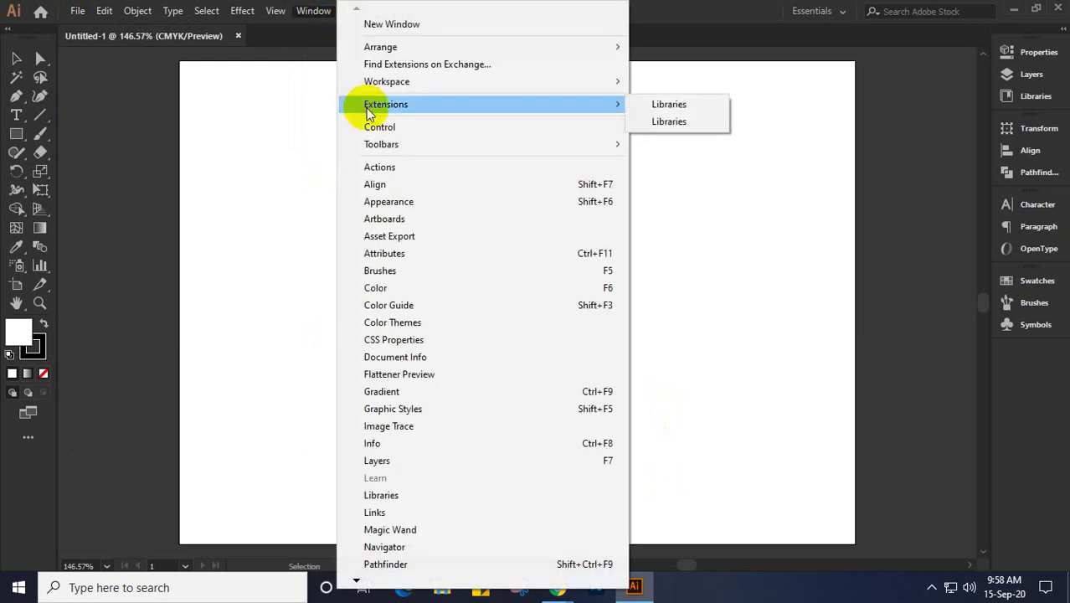
left_click(699, 104)
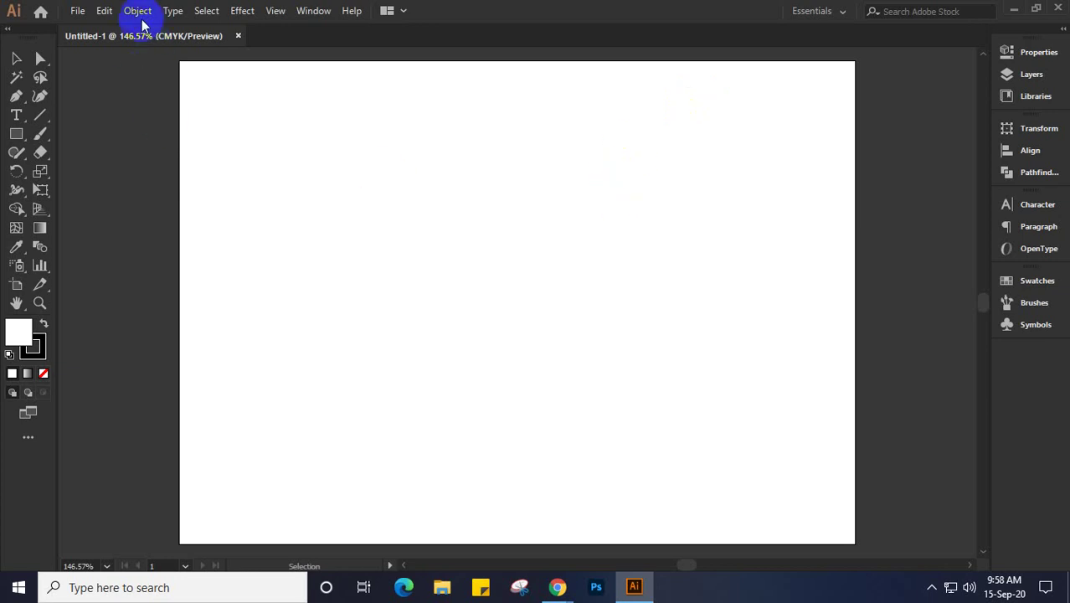
- Open the file chooser for running another script, check the accepted script file types and look in the Documents folder
left_click(75, 12)
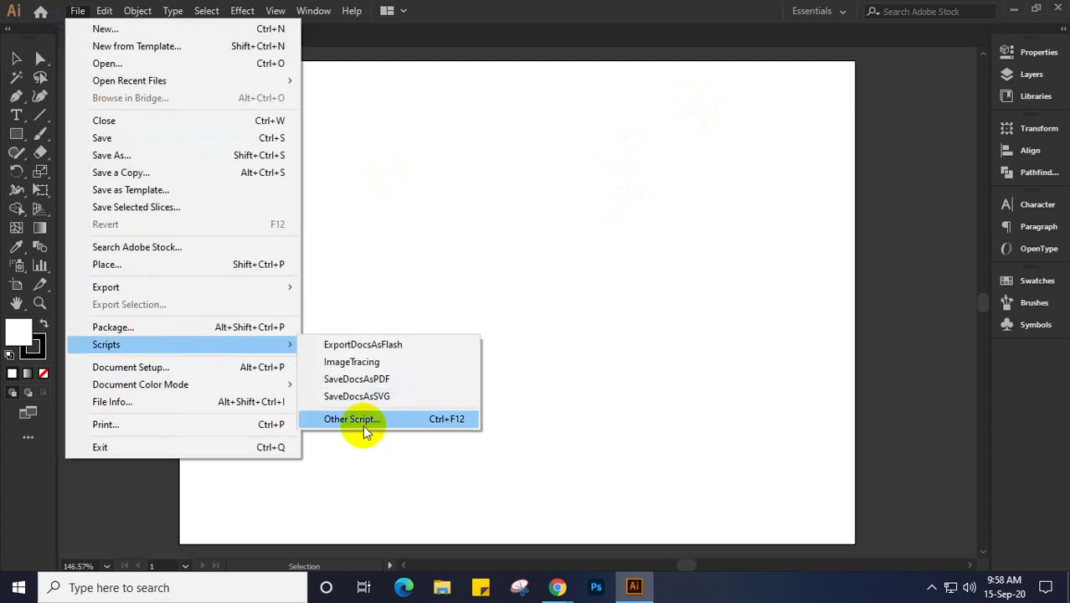
left_click(366, 423)
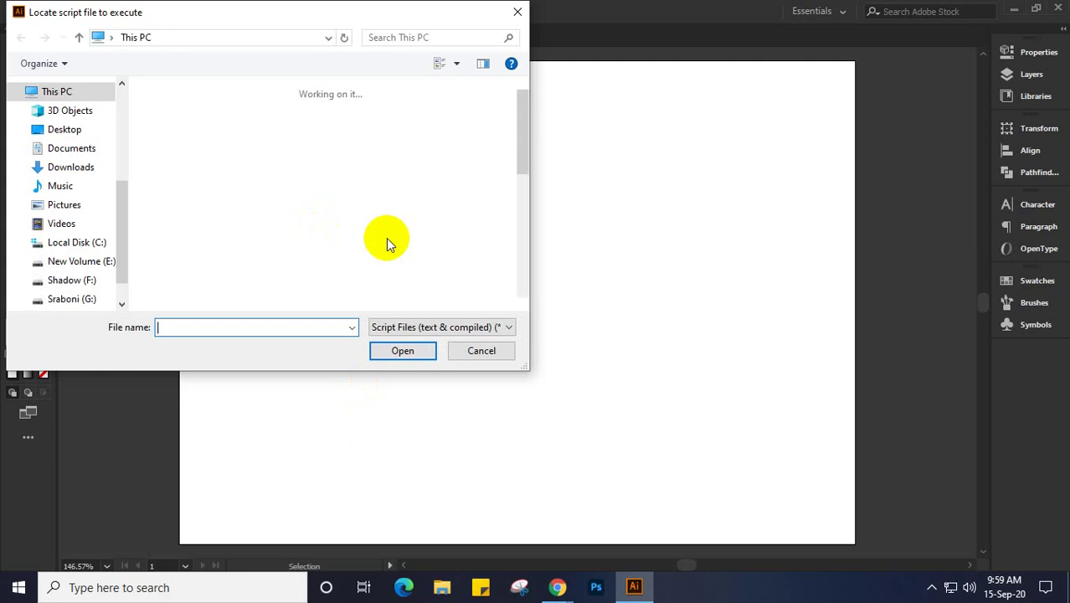
left_click(506, 332)
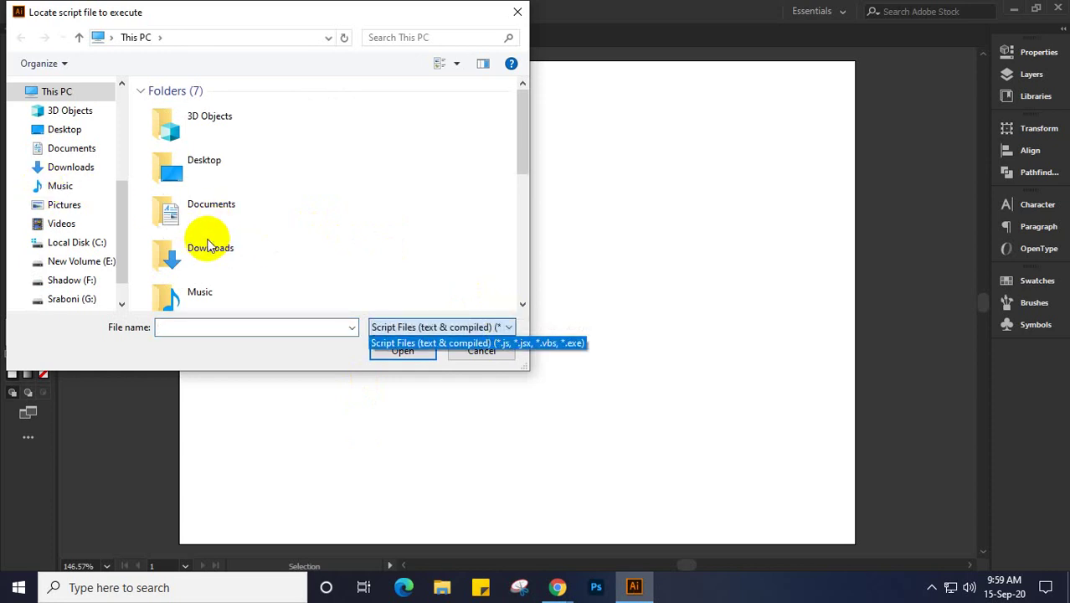
left_click(60, 132)
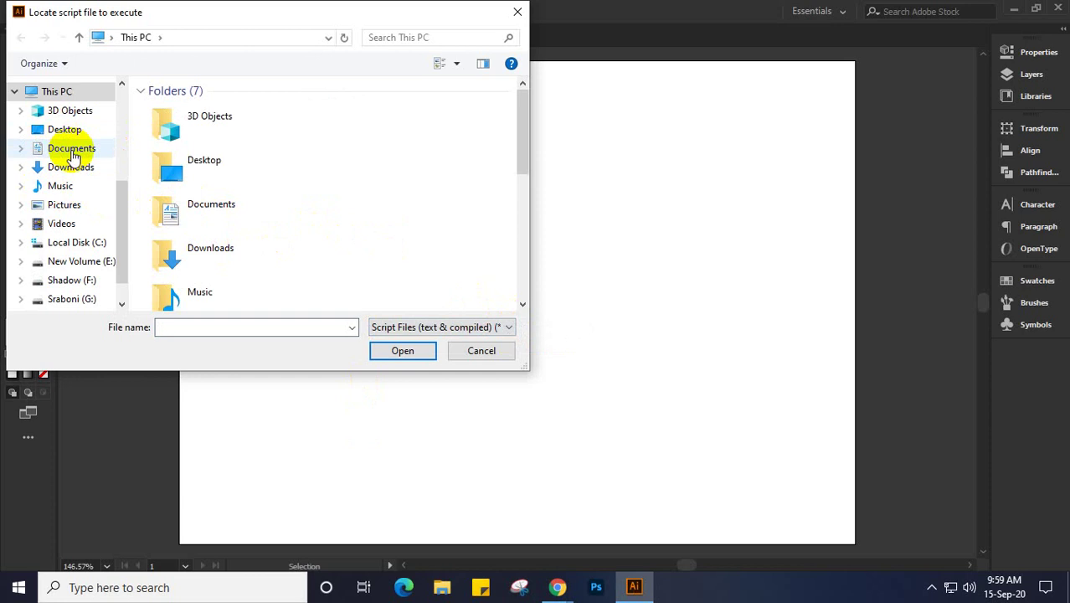
left_click(70, 154)
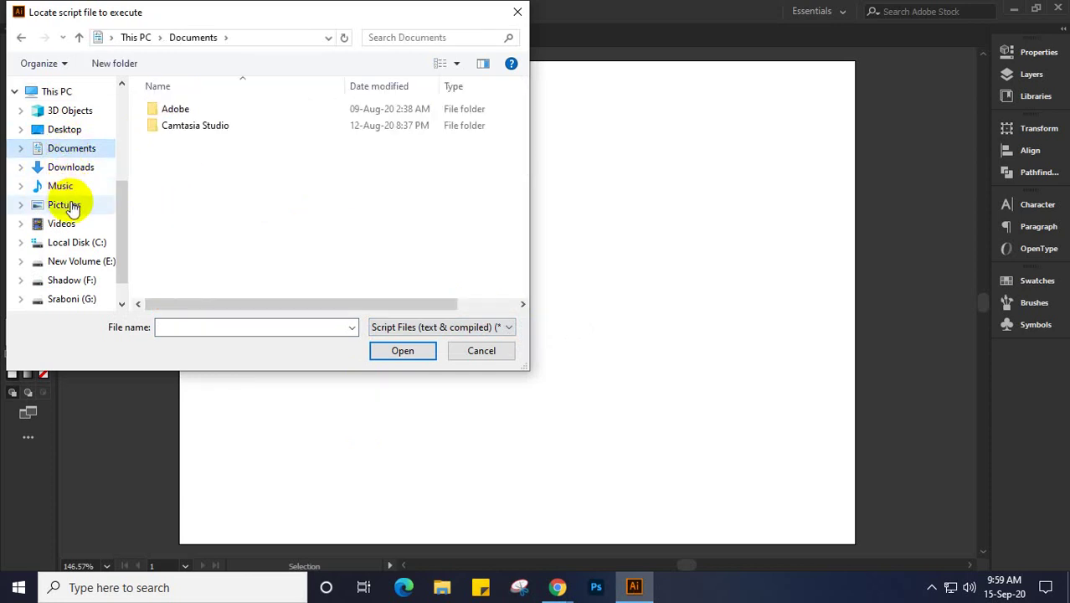
- Look for script files in the folders on the G: drive, including 3D Stall Design, and cancel loading a script
scroll(72, 205, "down", 1)
left_click(63, 254)
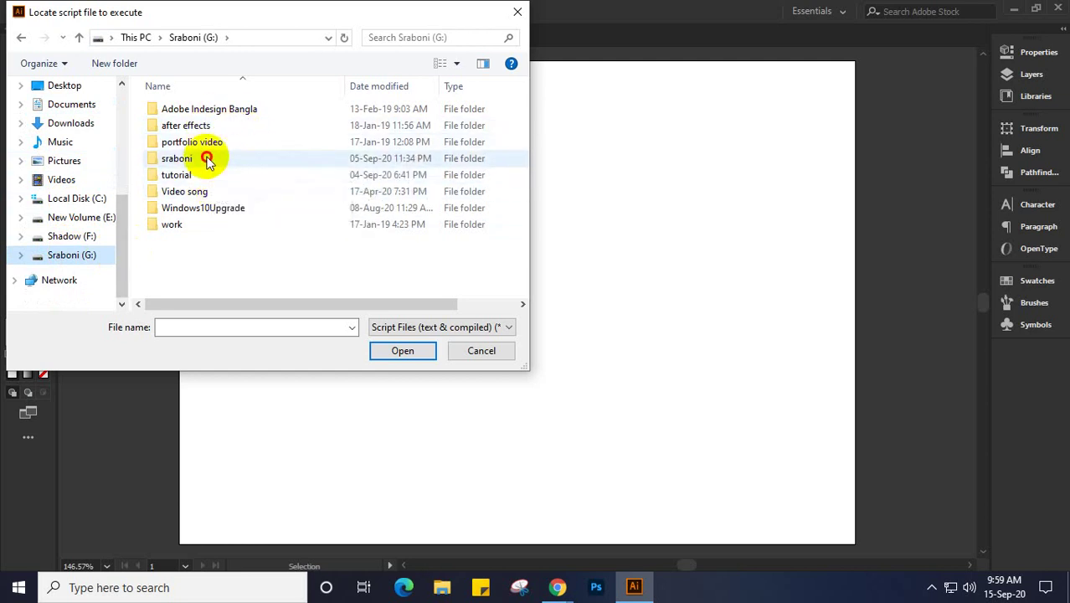
double_click(205, 158)
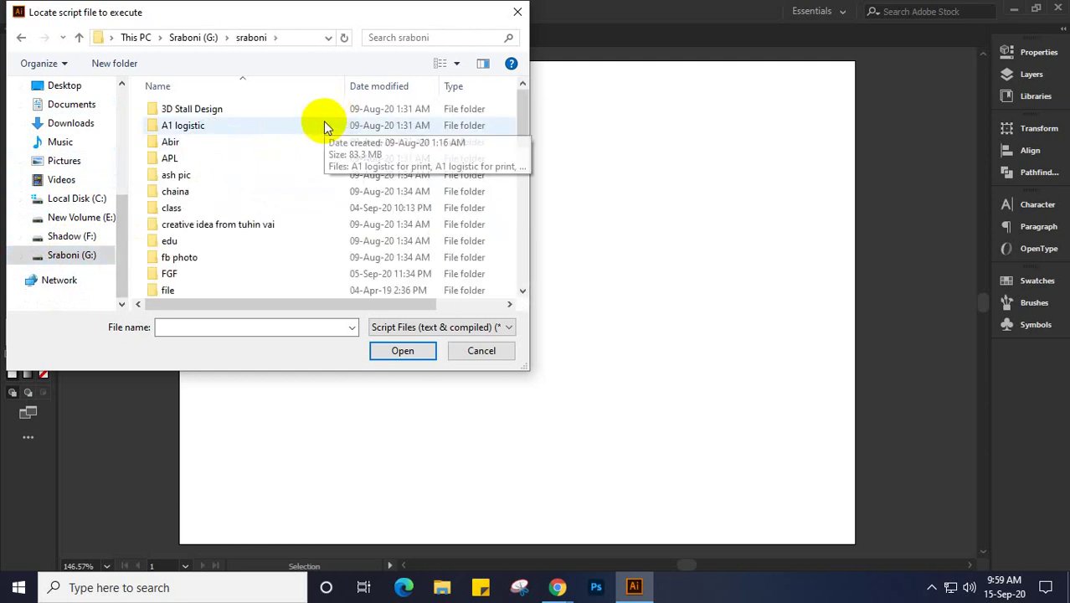
left_click(233, 118)
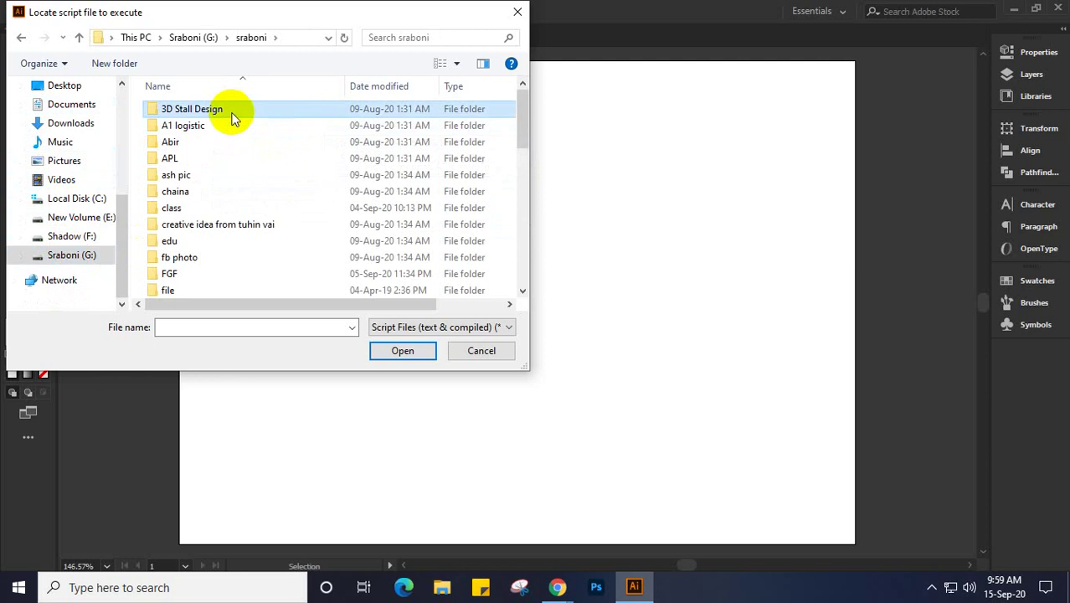
double_click(233, 117)
double_click(233, 117)
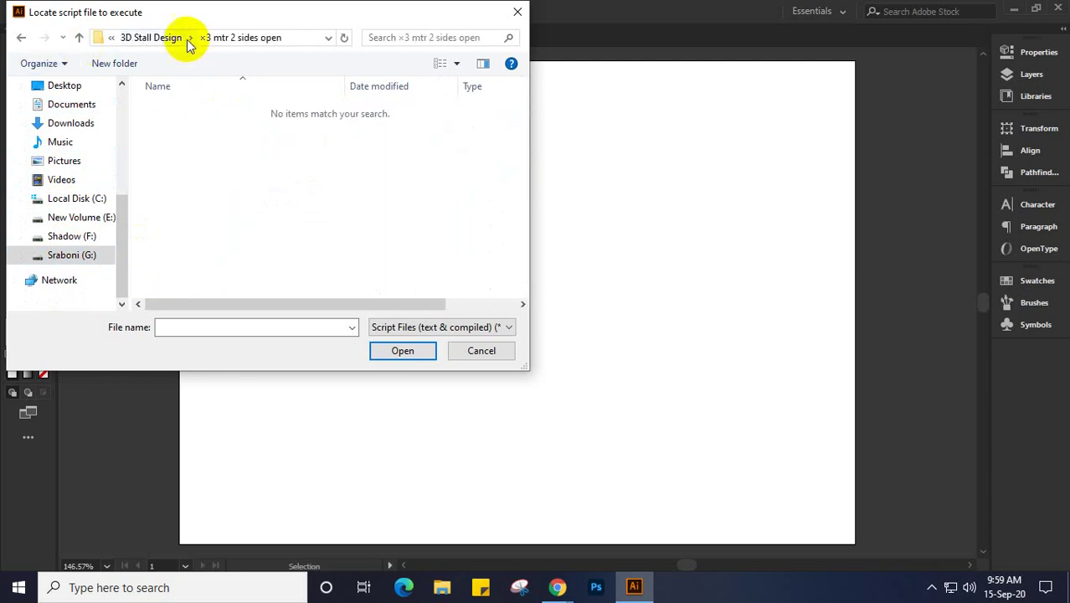
left_click(140, 37)
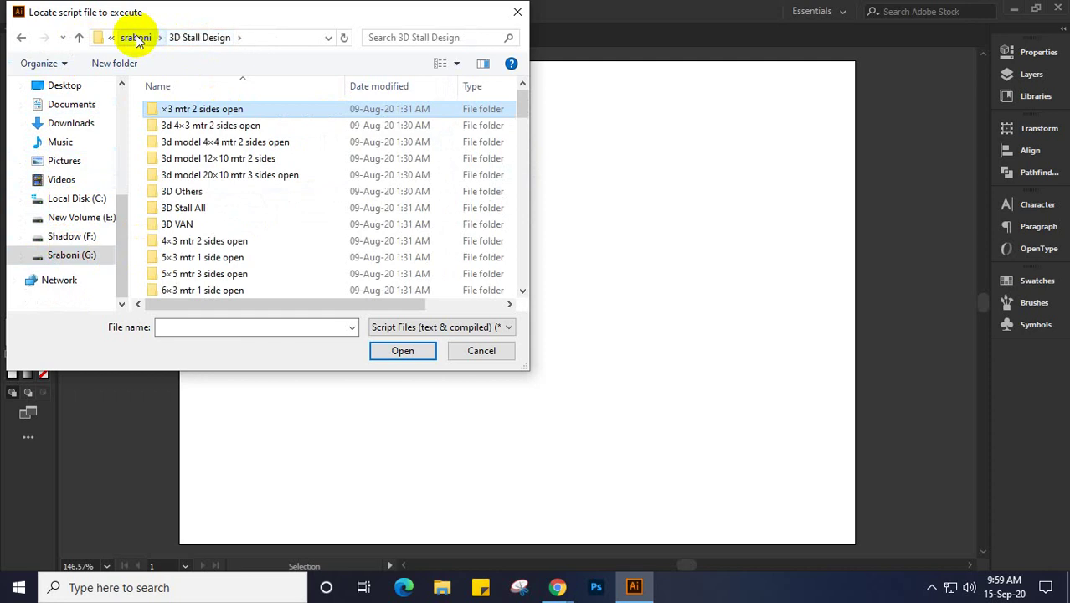
left_click(139, 38)
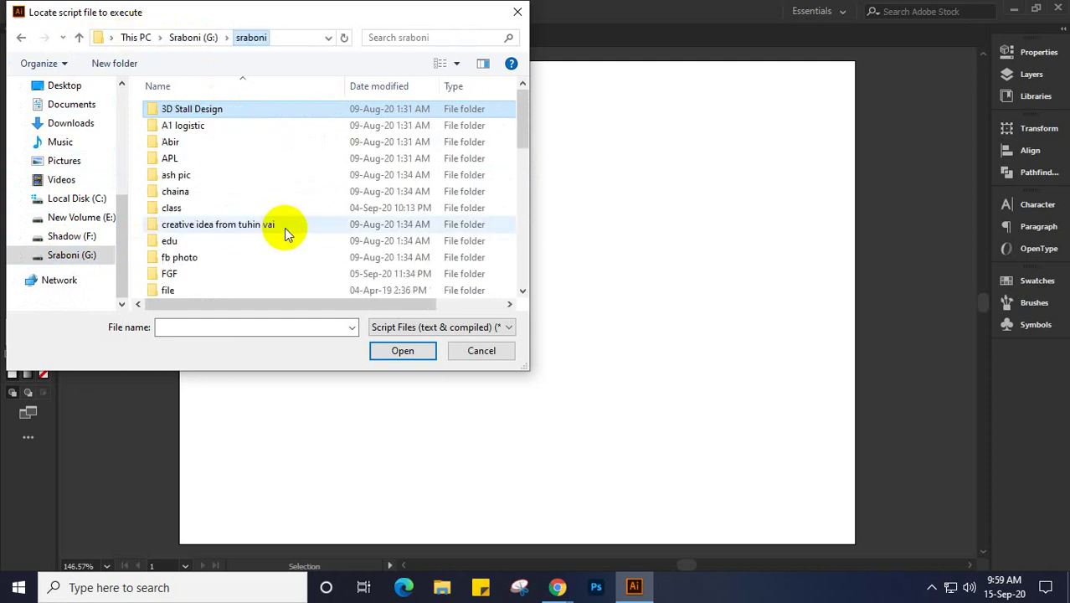
left_click(199, 146)
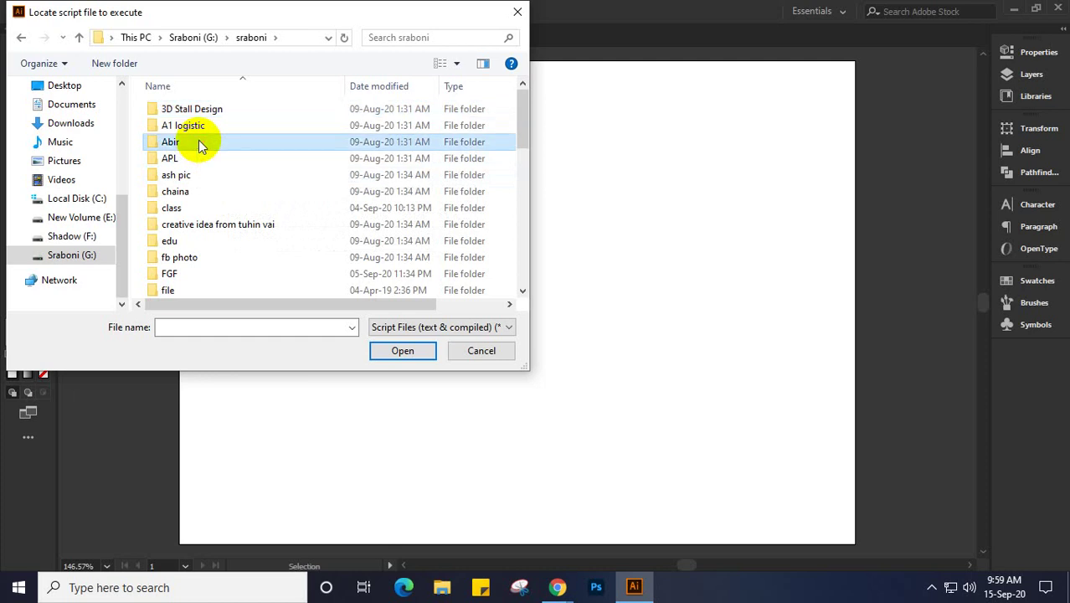
double_click(199, 144)
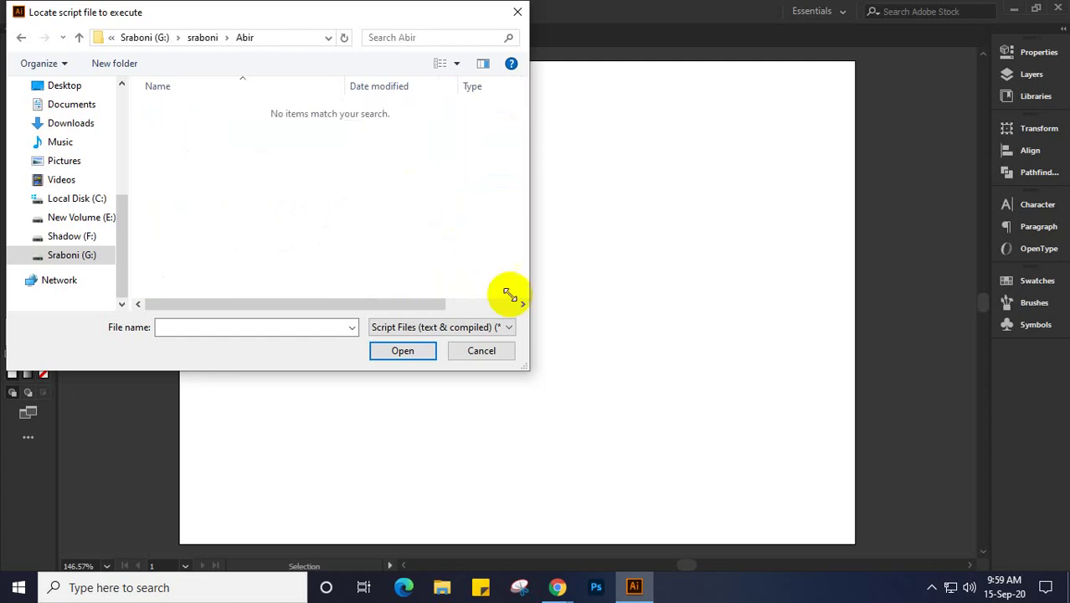
left_click(482, 351)
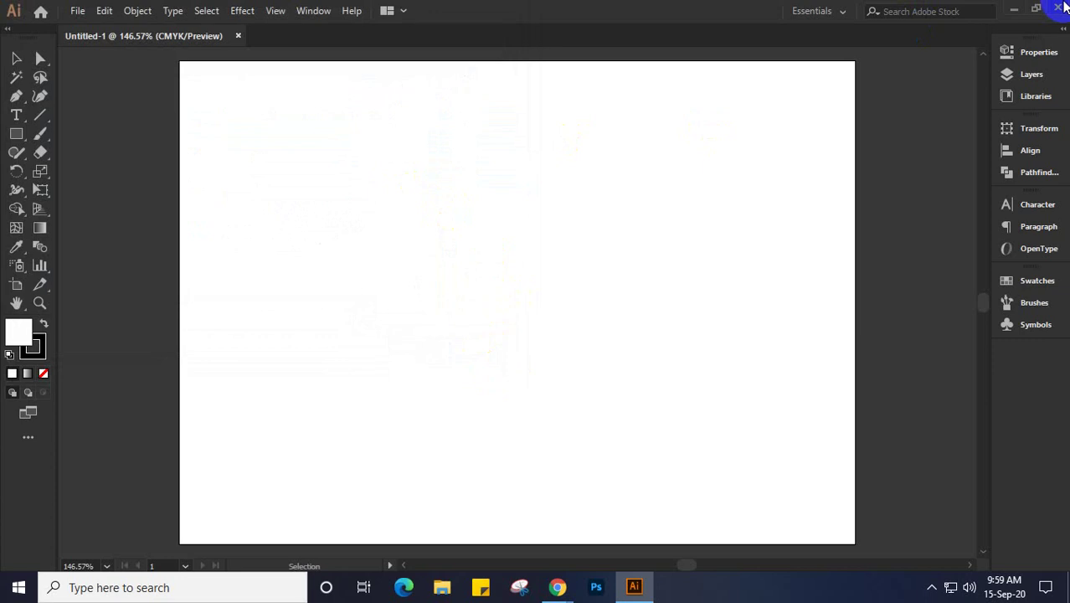
- Switch to Chrome and search Google in a new tab for "script download free for illustrator"
left_click(1012, 11)
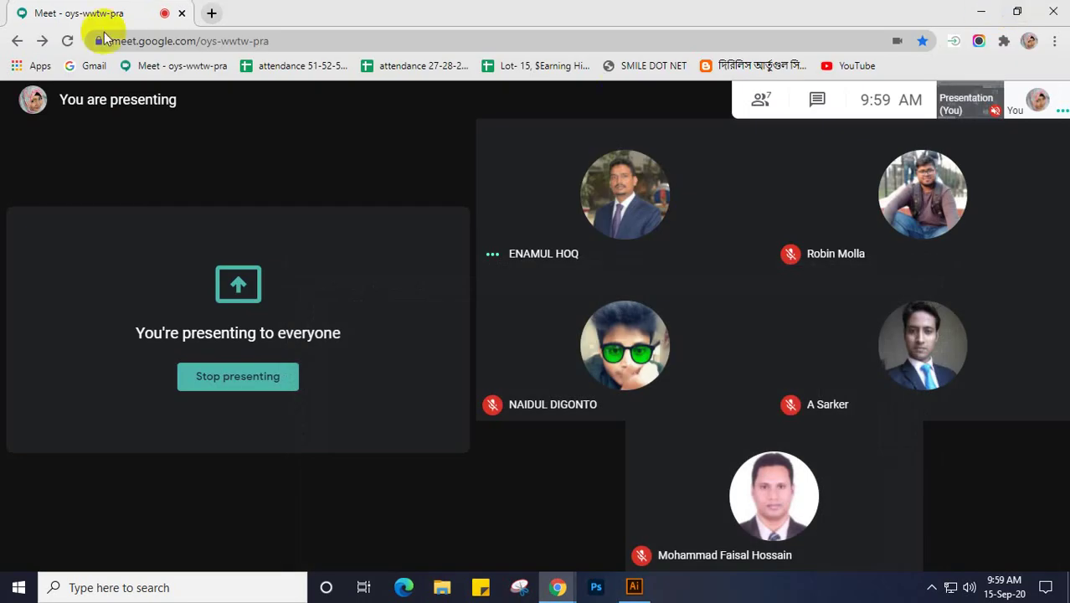
left_click(212, 14)
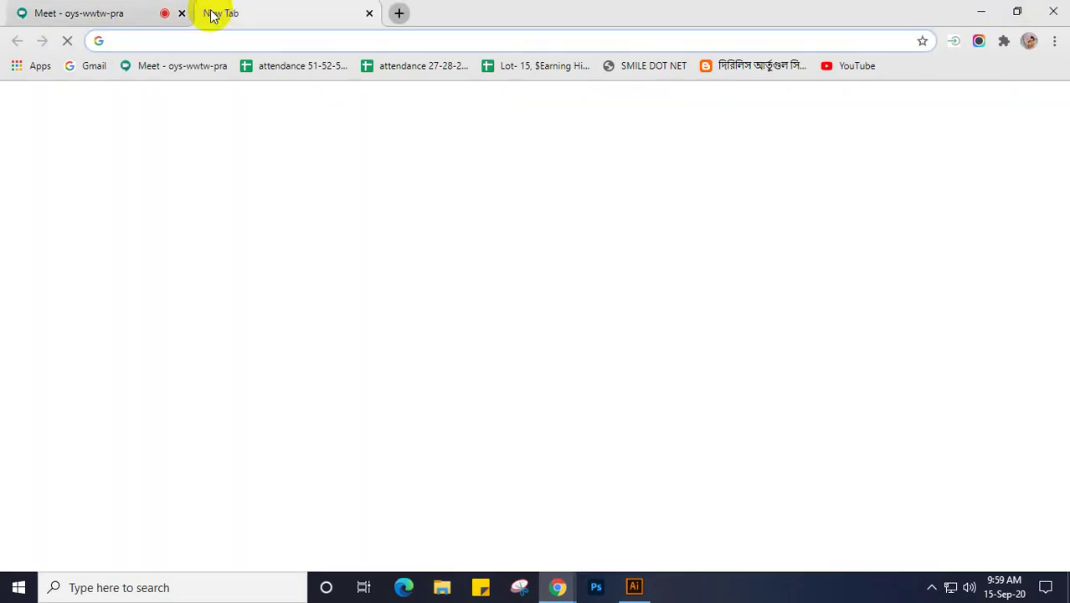
type("sc")
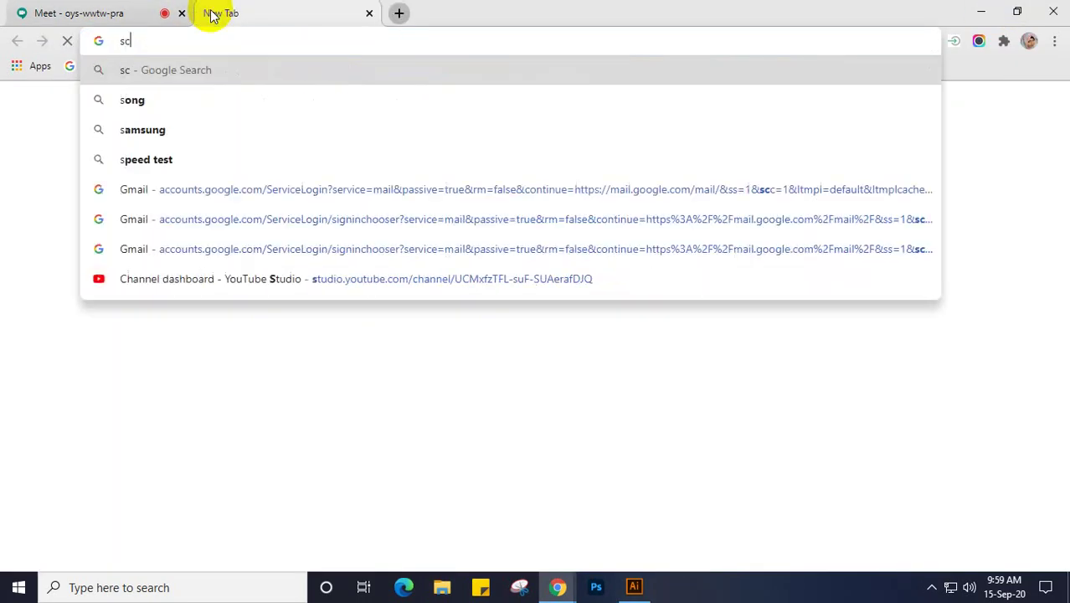
type("ript")
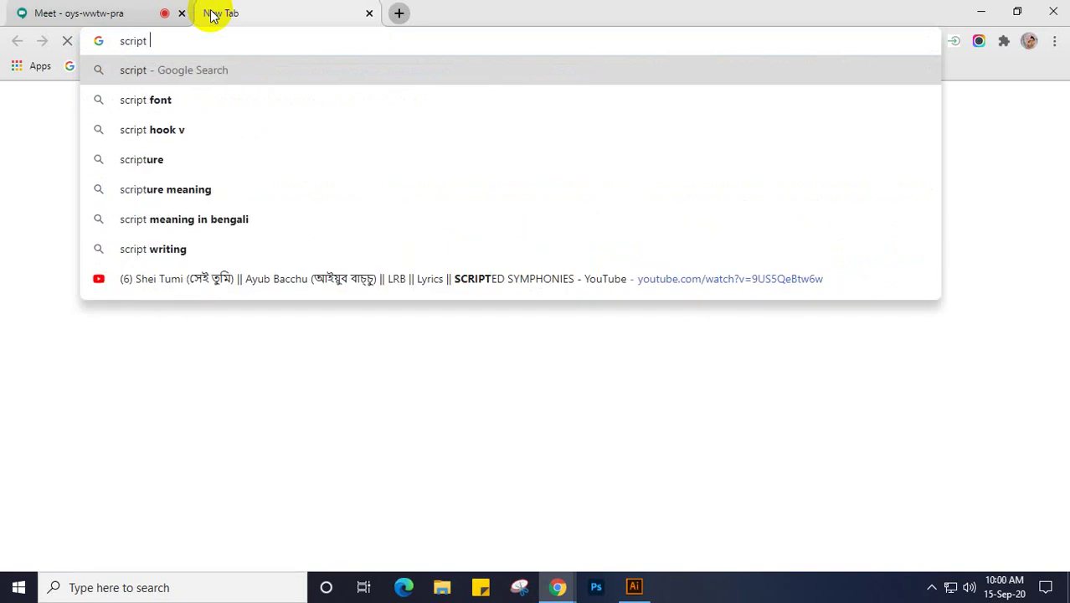
type(" download")
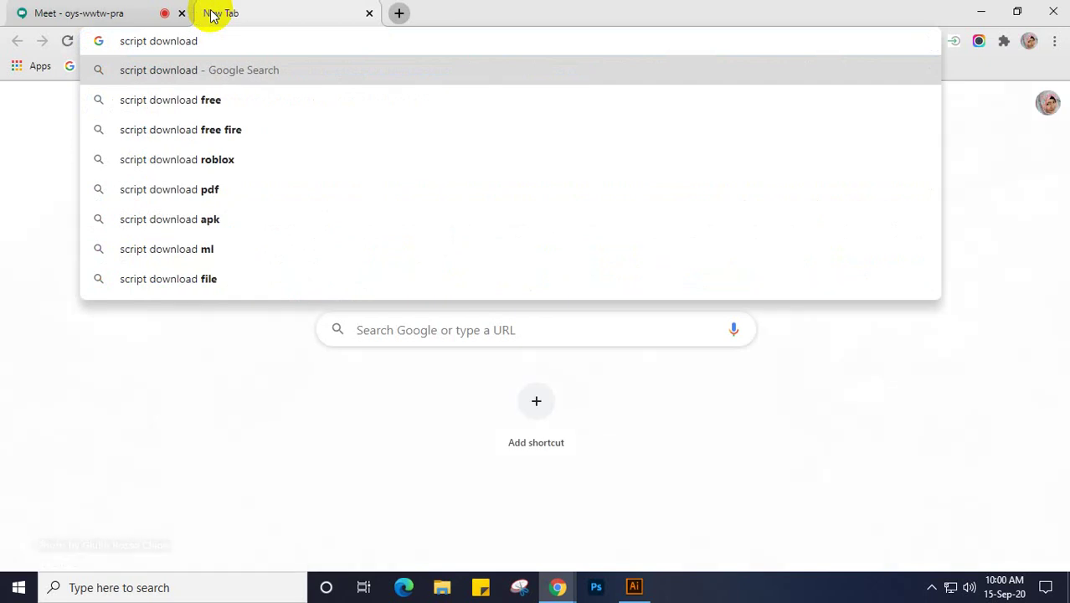
type(" fre")
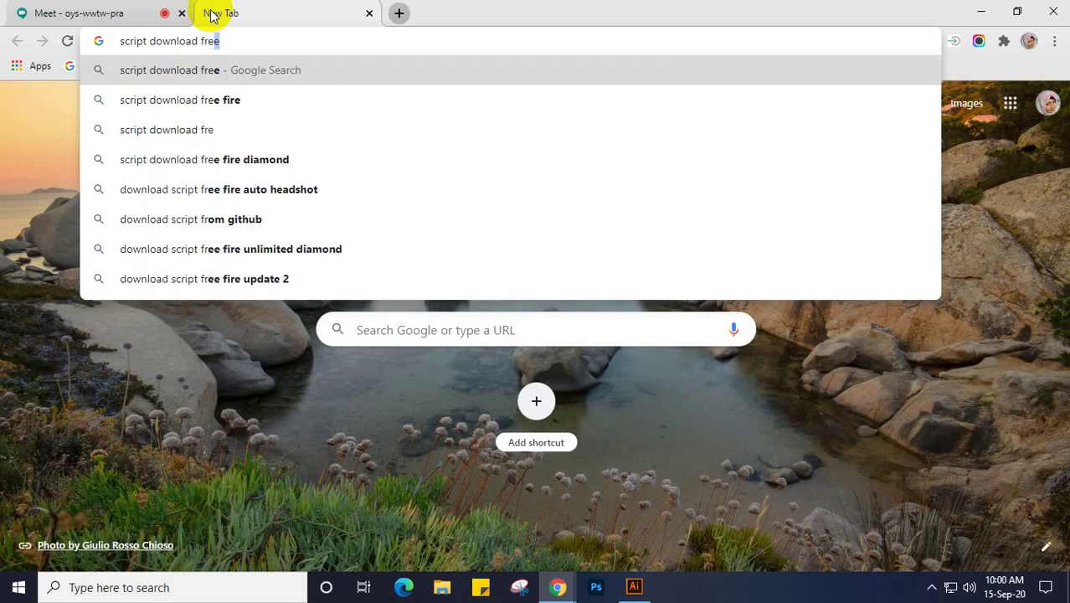
type("e")
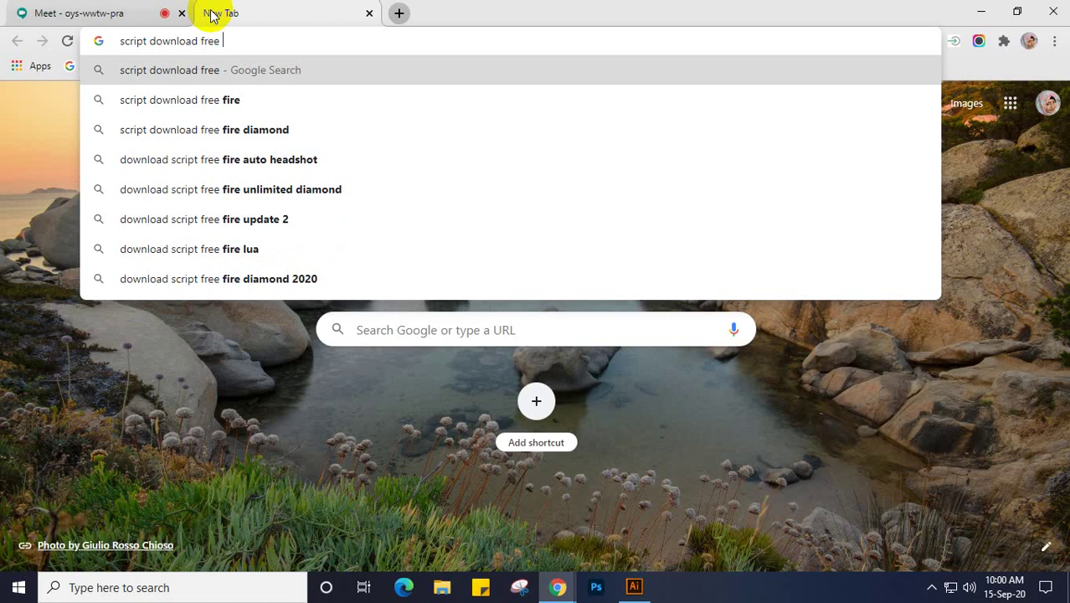
type(" for ")
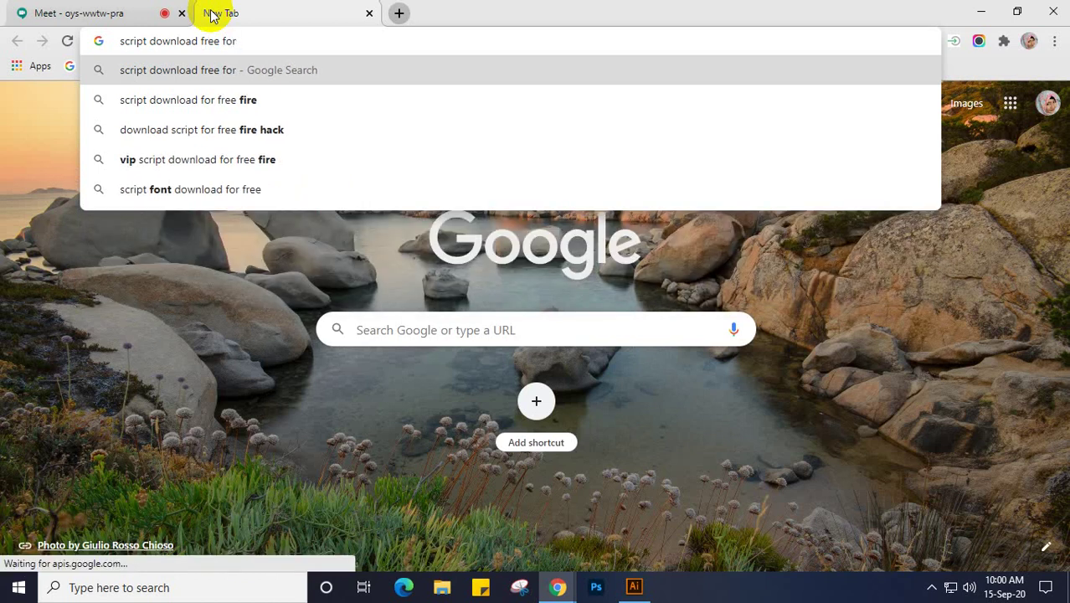
type("ill")
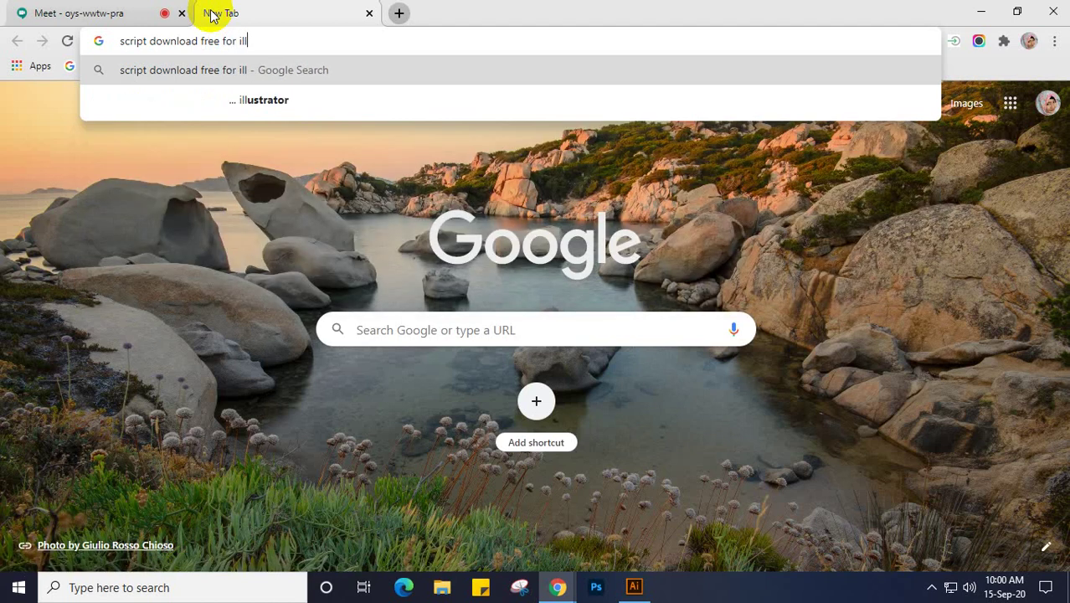
key("Down")
key("Return")
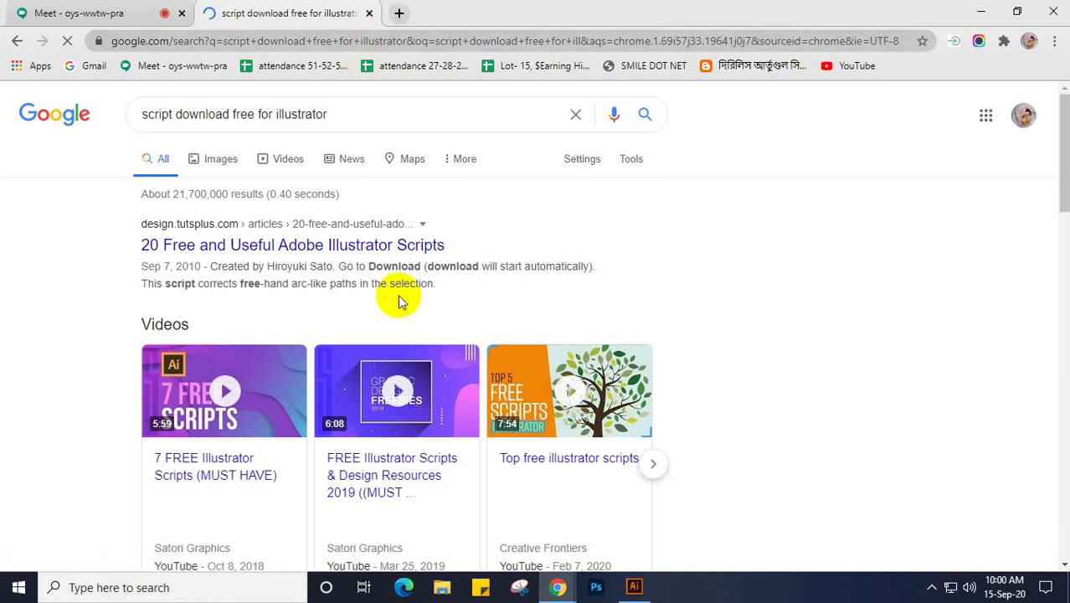
- Open the design.tutsplus.com, astutegraphics.com and all-free-download.com search results in separate new tabs
right_click(276, 245)
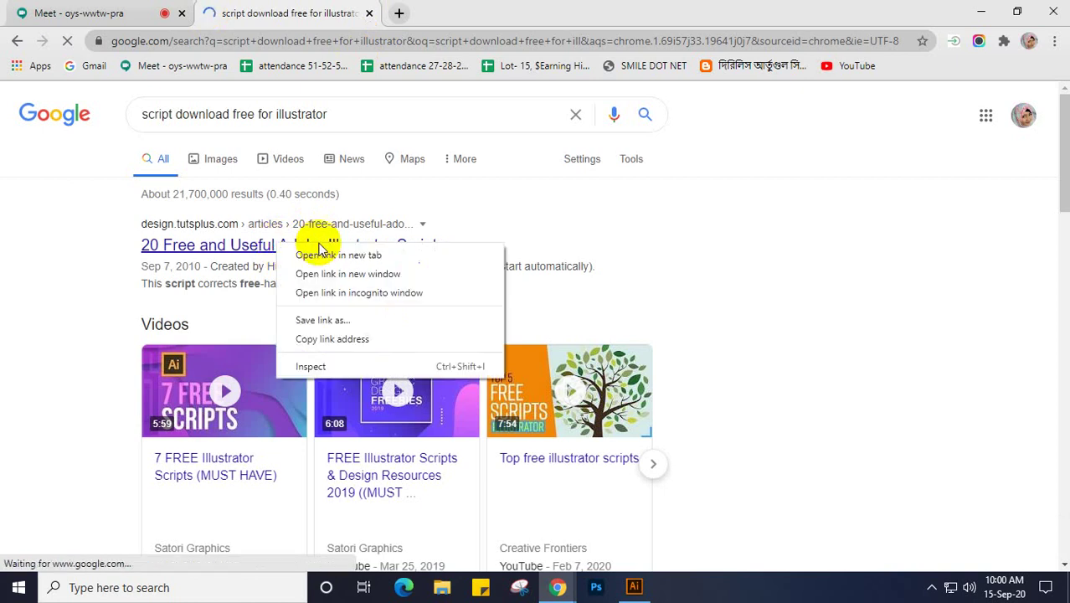
left_click(320, 253)
scroll(335, 263, "down", 4)
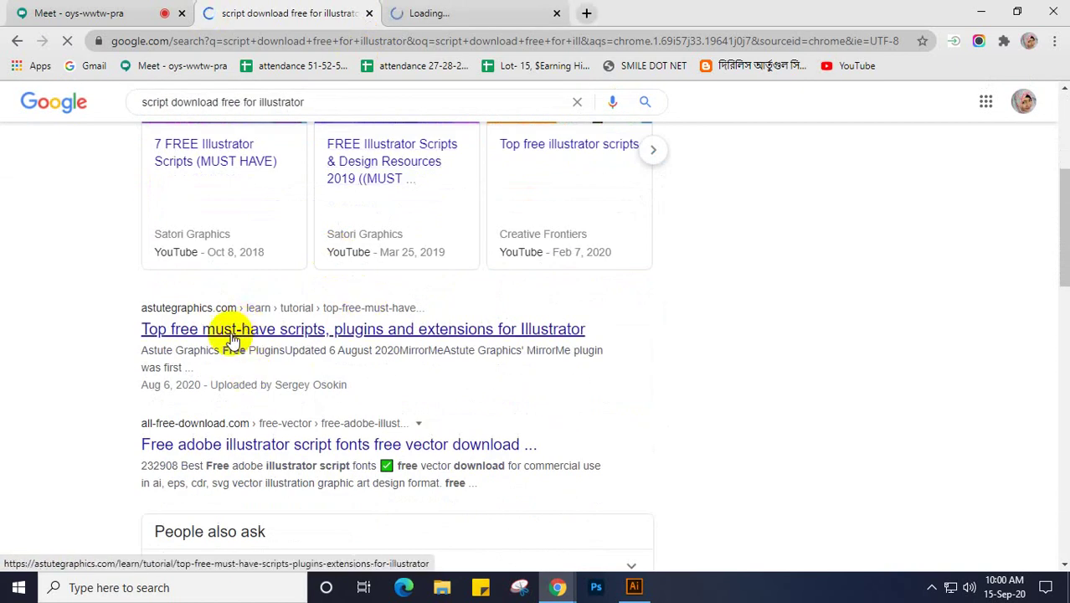
right_click(394, 333)
left_click(402, 339)
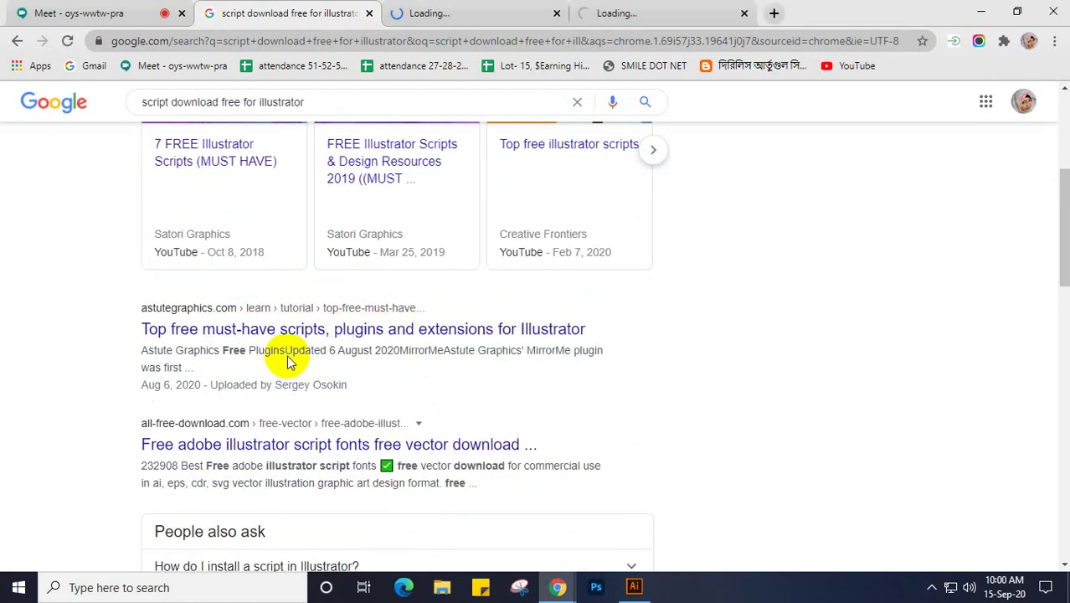
scroll(288, 360, "down", 1)
right_click(320, 372)
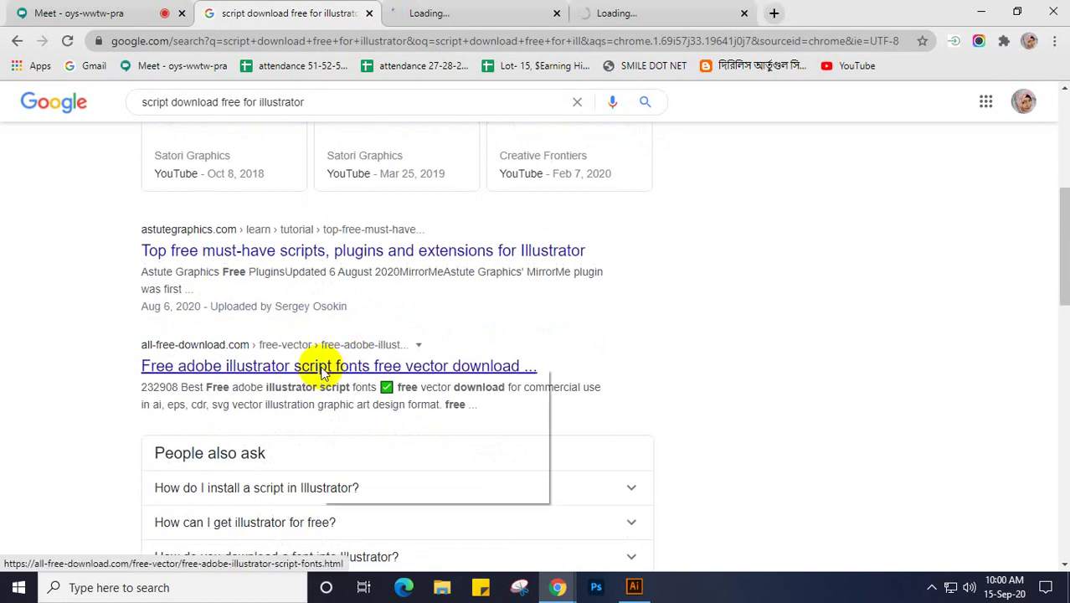
left_click(351, 381)
- Examine the remaining search results for other sites offering free Illustrator scripts
scroll(306, 368, "down", 4)
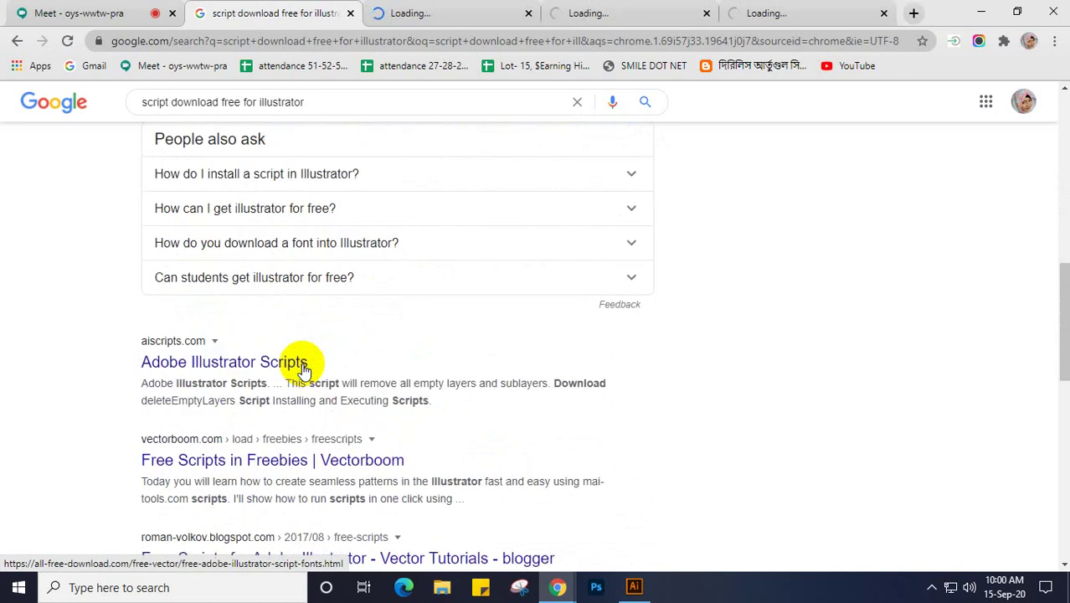
scroll(322, 365, "down", 1)
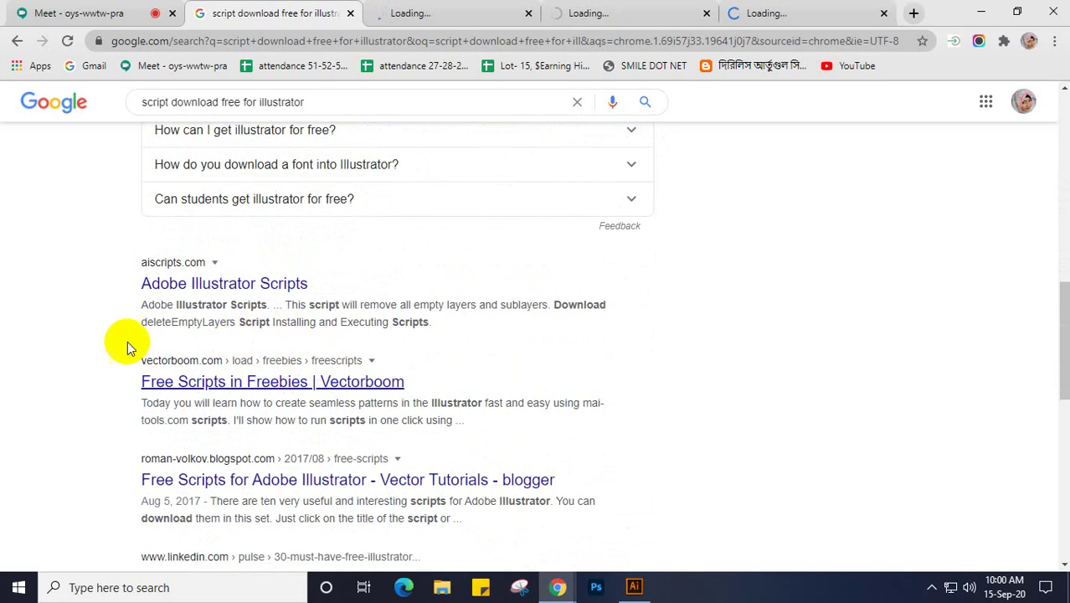
scroll(111, 350, "down", 1)
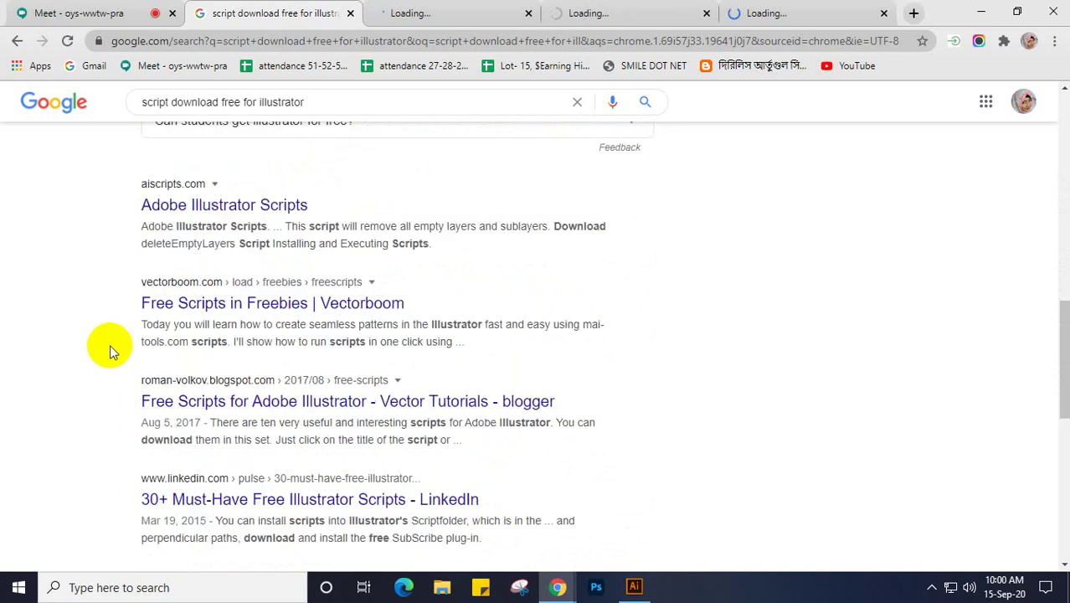
scroll(109, 344, "down", 1)
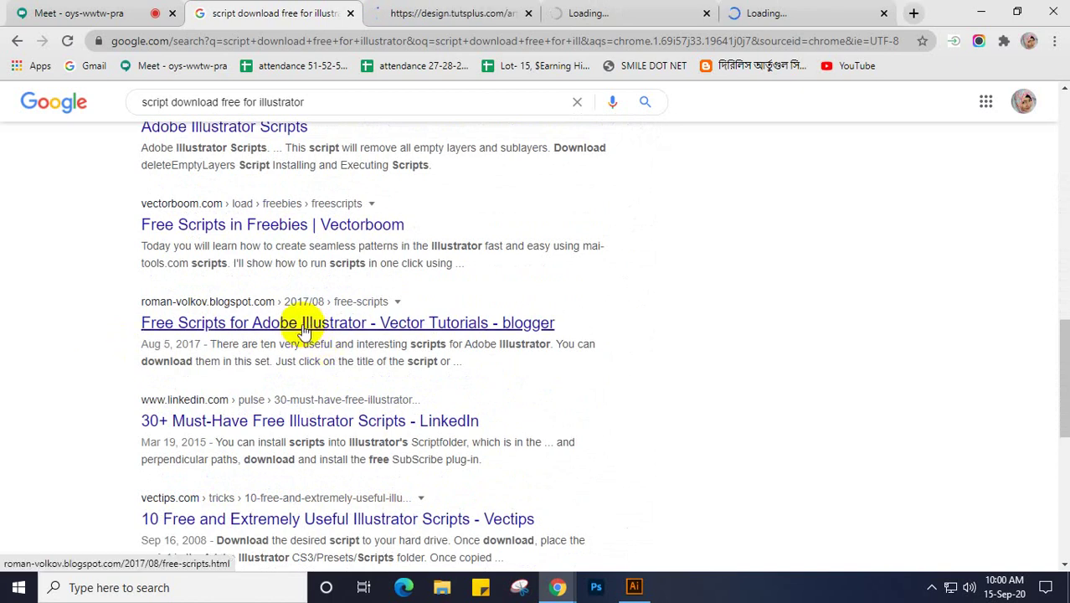
scroll(132, 335, "down", 2)
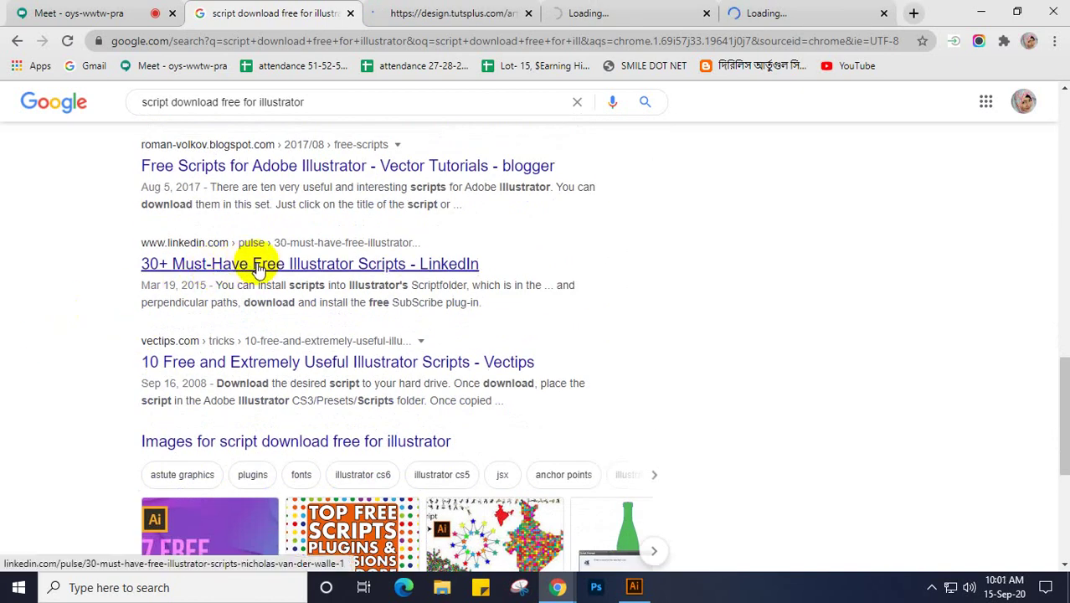
scroll(258, 266, "down", 1)
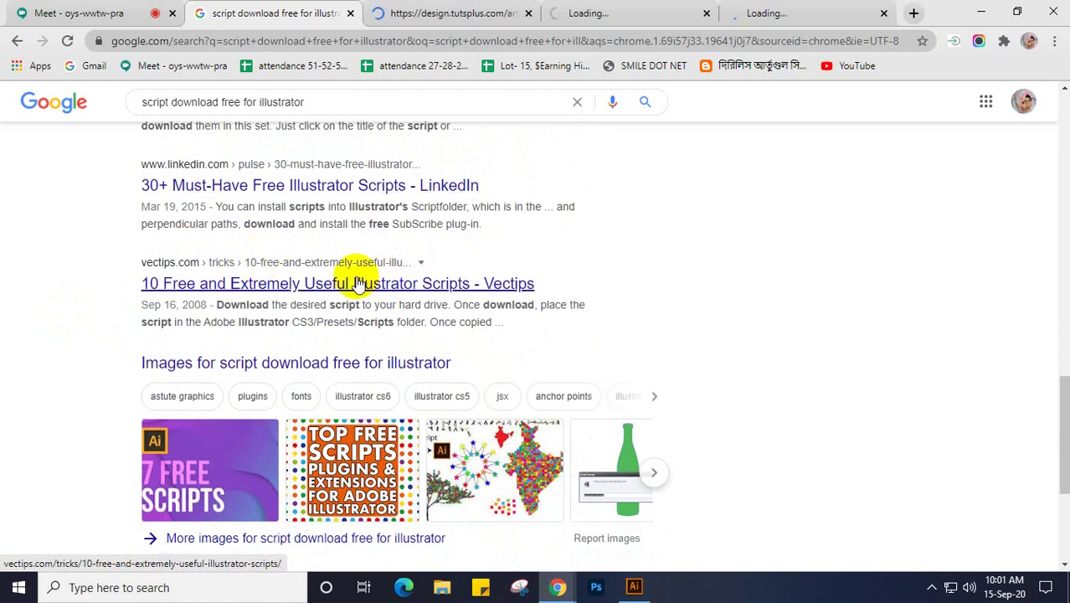
scroll(103, 318, "up", 3)
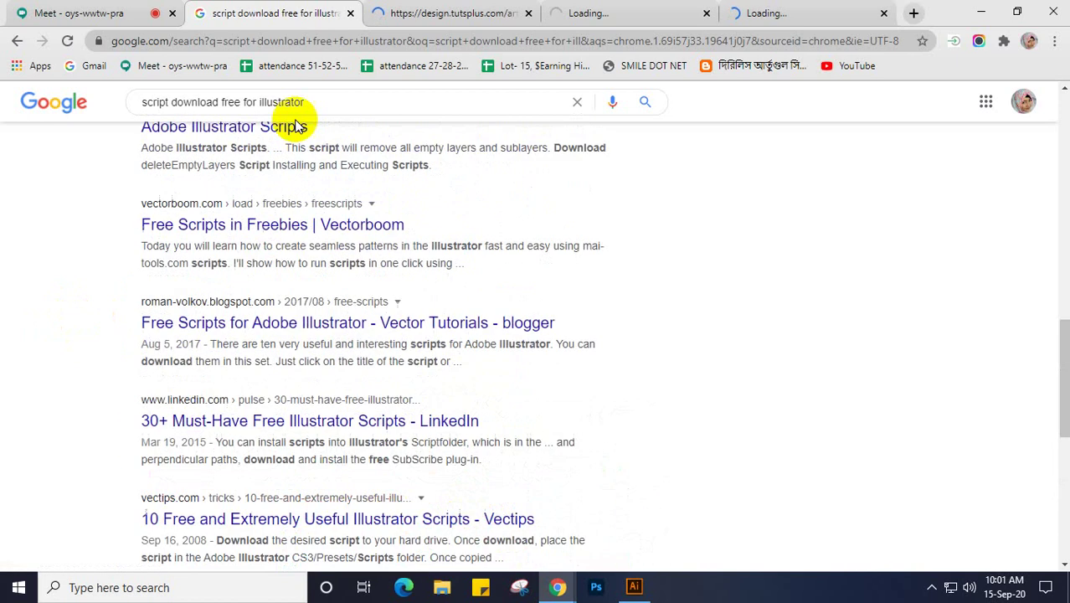
- Open the 20 Free and Useful Adobe Illustrator Scripts article and examine its introduction and Envato offers
left_click(436, 14)
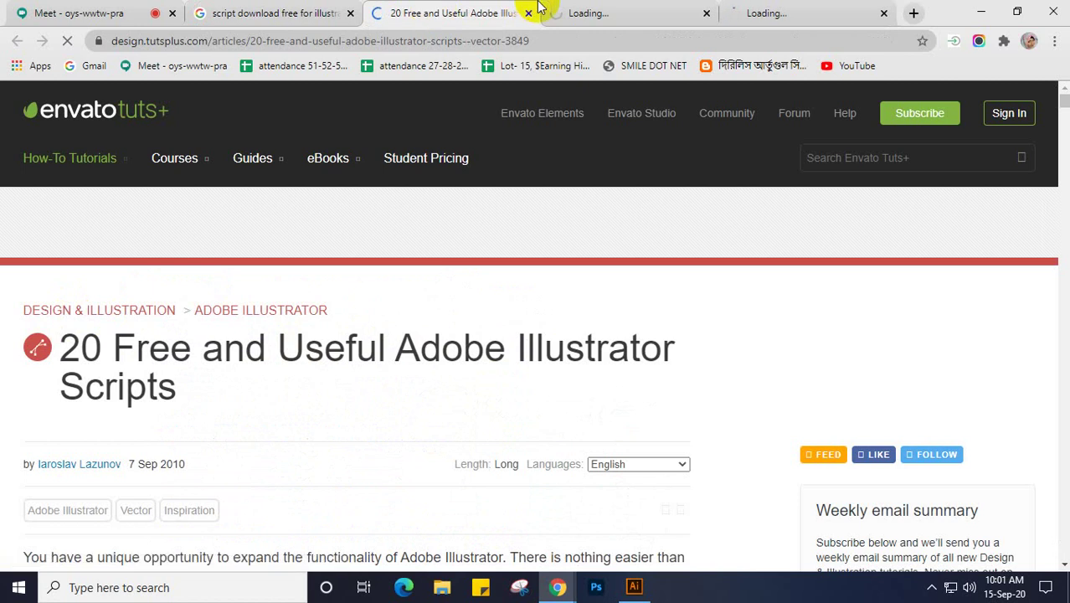
scroll(410, 331, "down", 4)
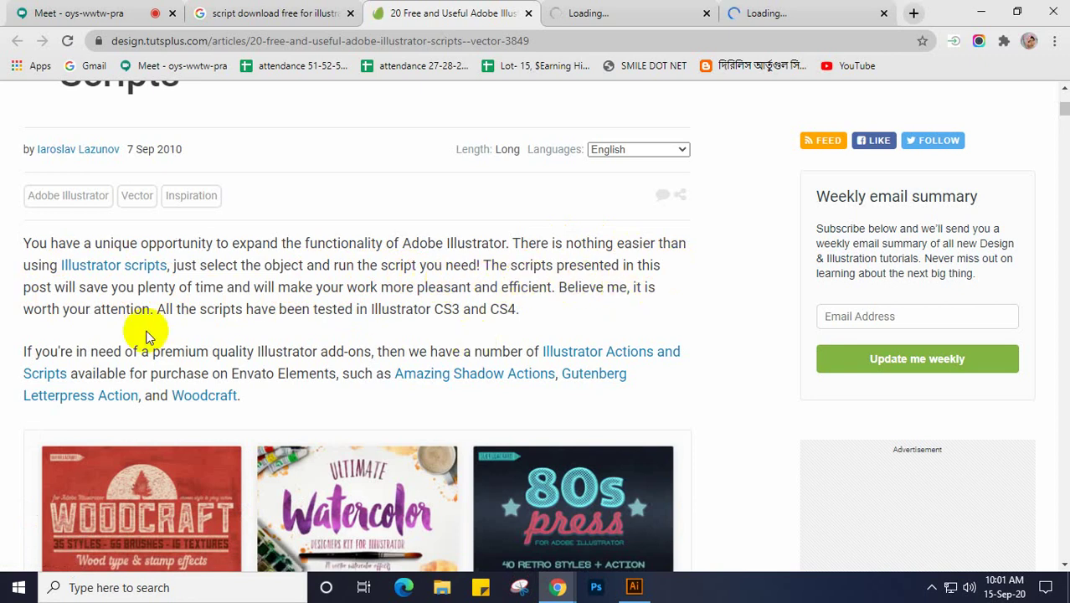
scroll(119, 325, "down", 1)
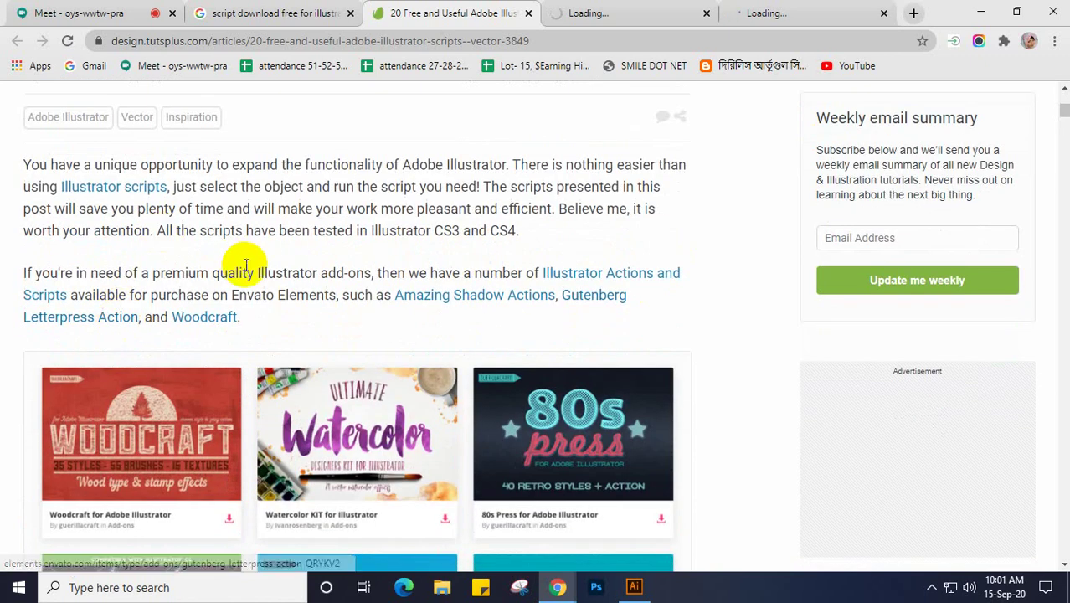
scroll(246, 265, "down", 1)
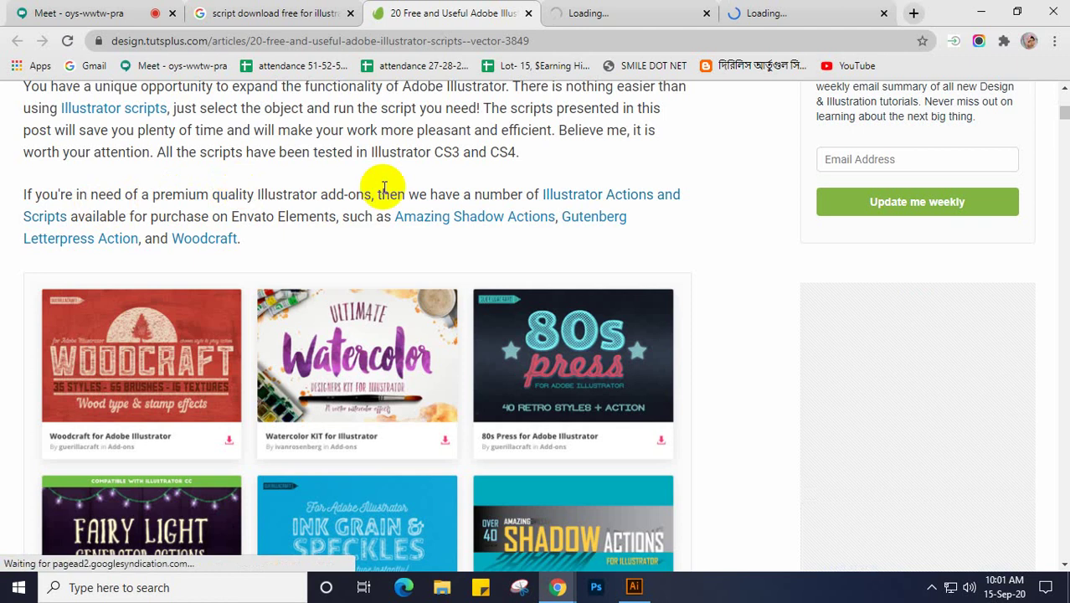
scroll(385, 188, "down", 1)
scroll(382, 187, "down", 4)
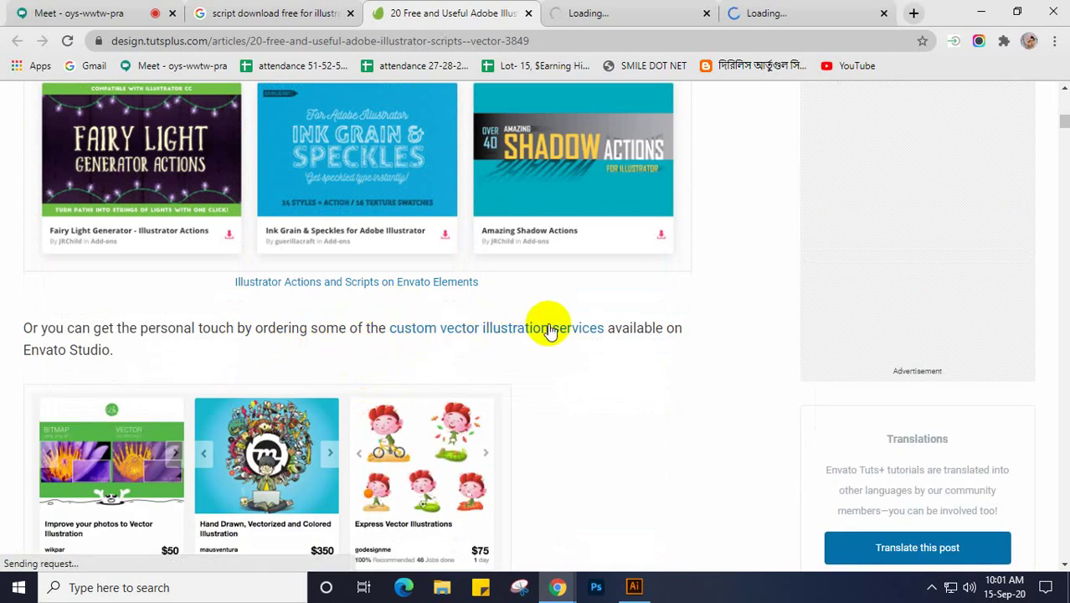
scroll(158, 352, "down", 2)
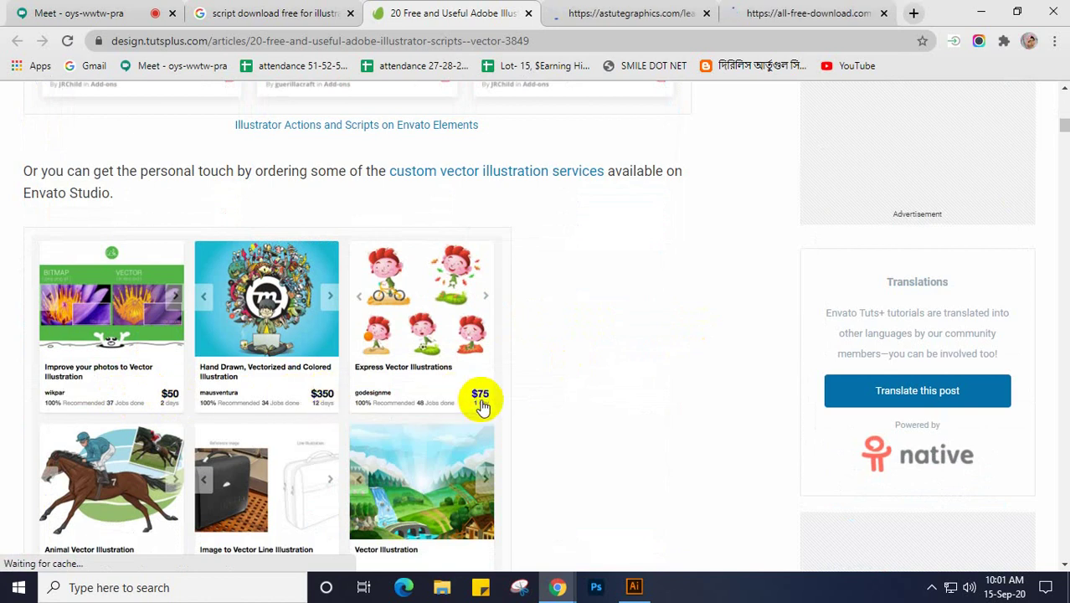
- Read the article's Installing Scripts section on running a script from a saved Scripts folder
scroll(482, 405, "down", 3)
scroll(490, 405, "down", 2)
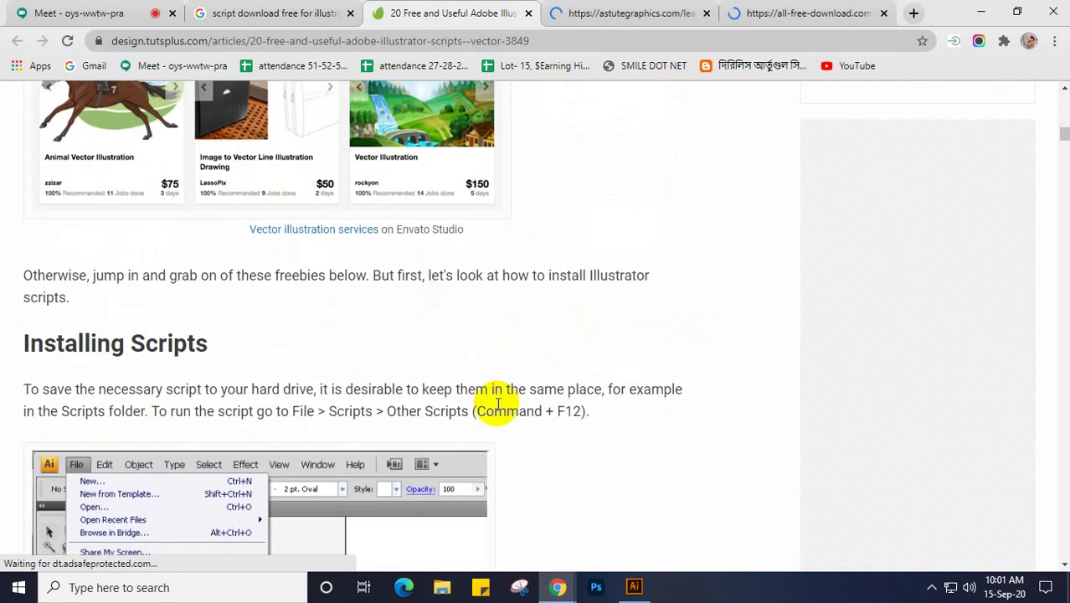
scroll(507, 407, "down", 3)
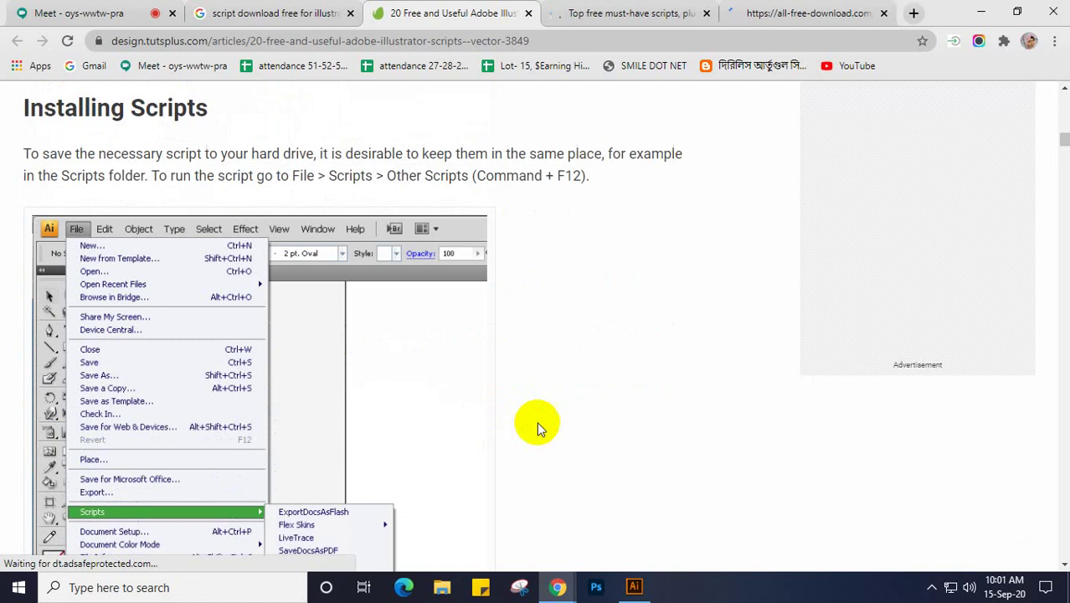
scroll(537, 421, "down", 1)
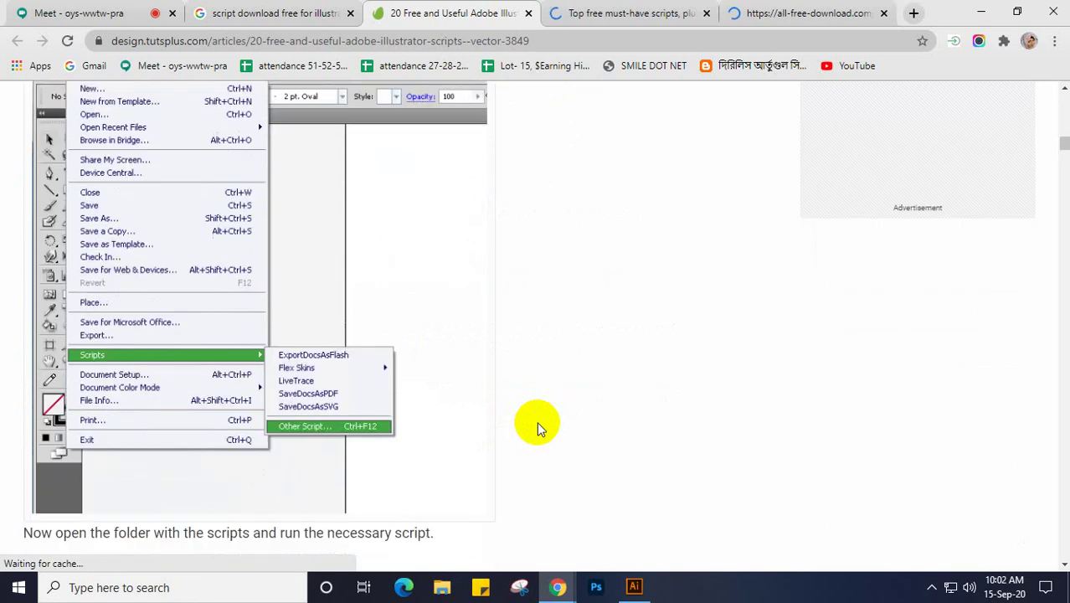
scroll(537, 422, "down", 2)
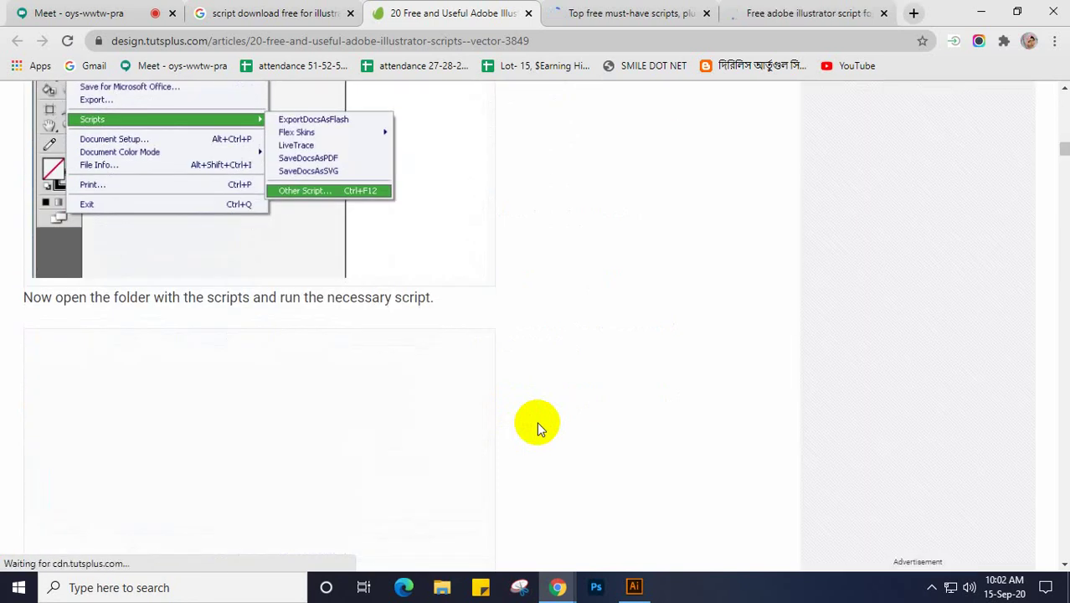
scroll(565, 384, "down", 2)
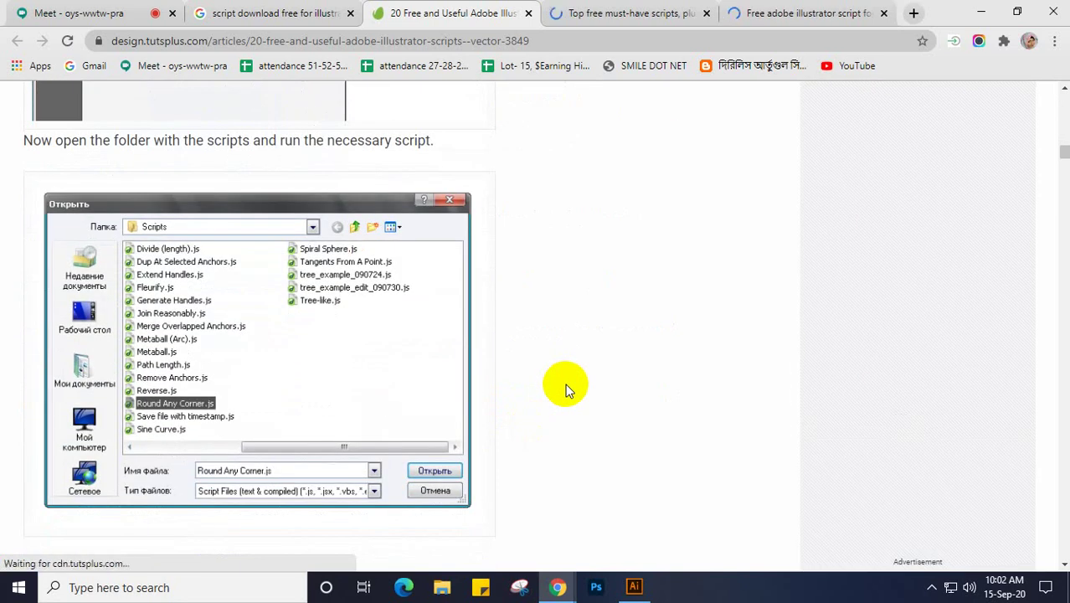
scroll(565, 383, "down", 1)
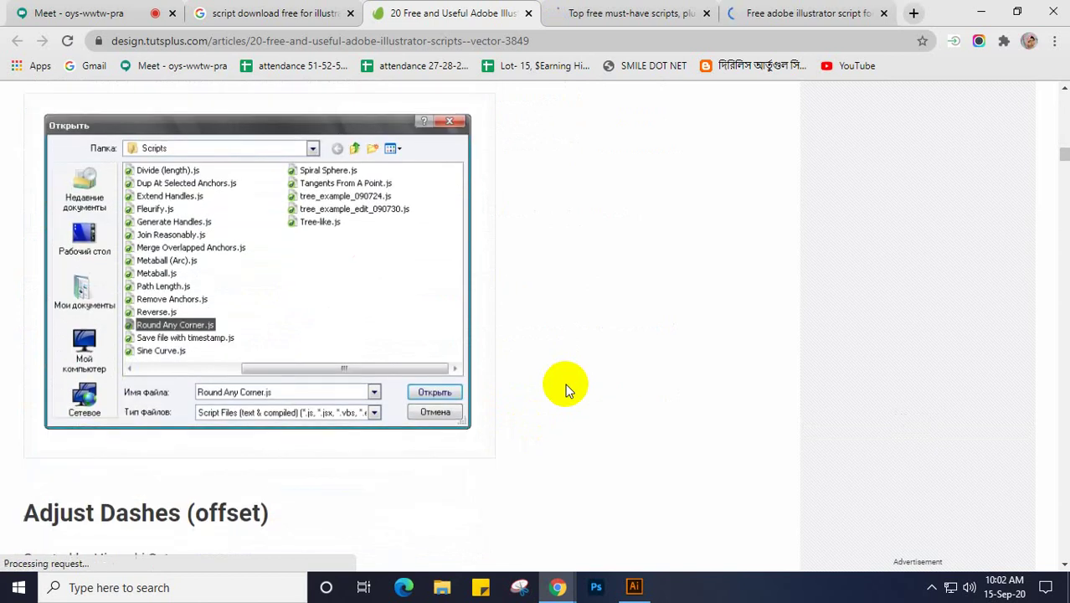
- Examine the Adjust Dashes (offset), Arc Correction and Arrow-A, Arrow-V script descriptions with their before-and-after images
scroll(566, 384, "down", 2)
scroll(566, 384, "down", 2)
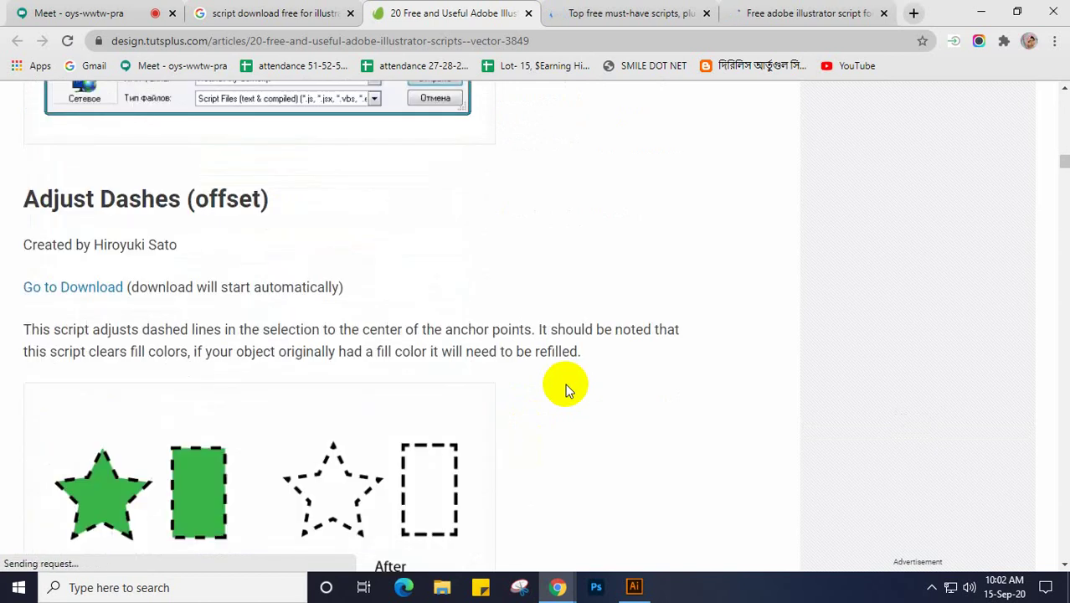
scroll(565, 383, "down", 2)
scroll(565, 383, "down", 1)
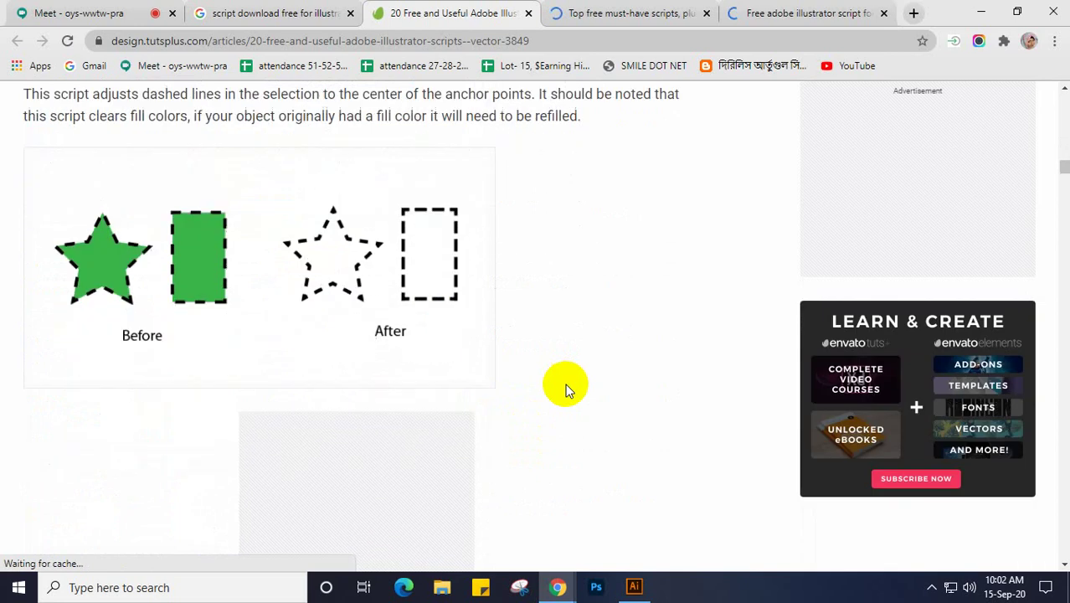
scroll(566, 384, "down", 2)
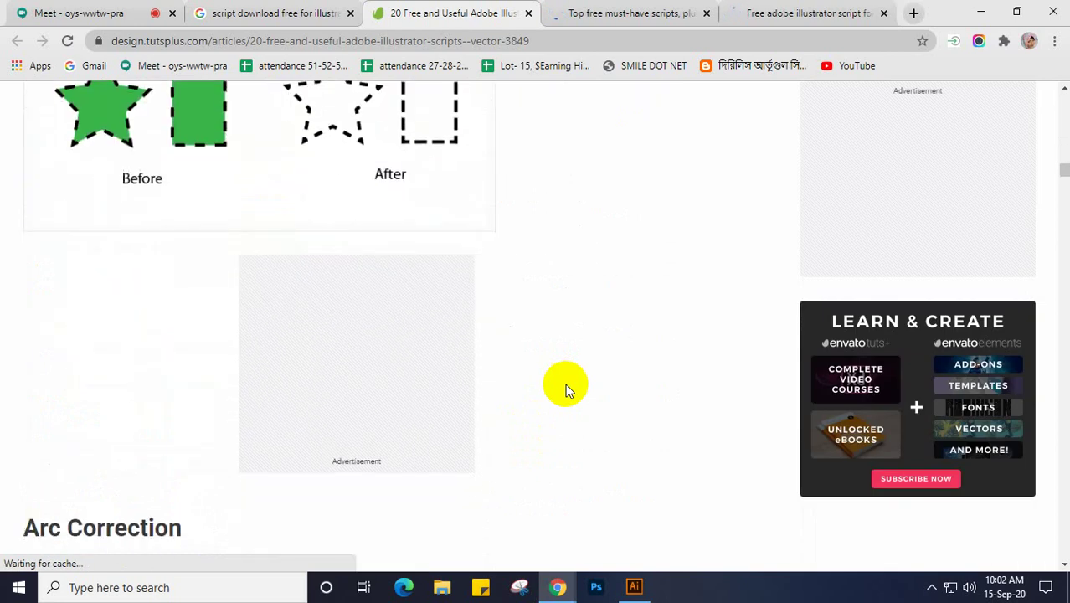
scroll(565, 384, "down", 2)
scroll(566, 384, "down", 2)
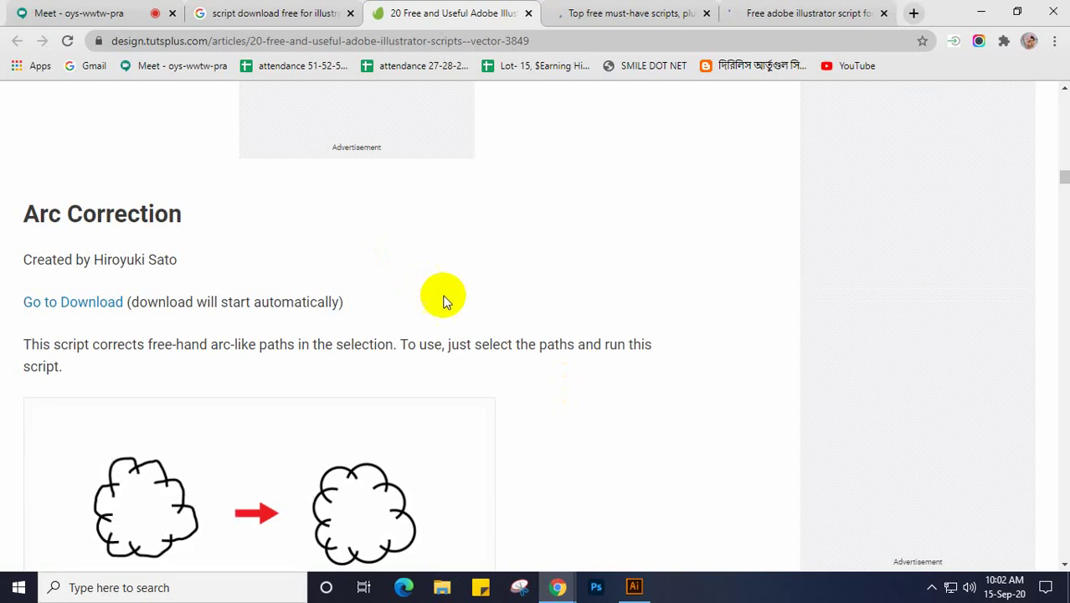
scroll(444, 300, "down", 1)
scroll(444, 299, "down", 1)
scroll(444, 300, "down", 3)
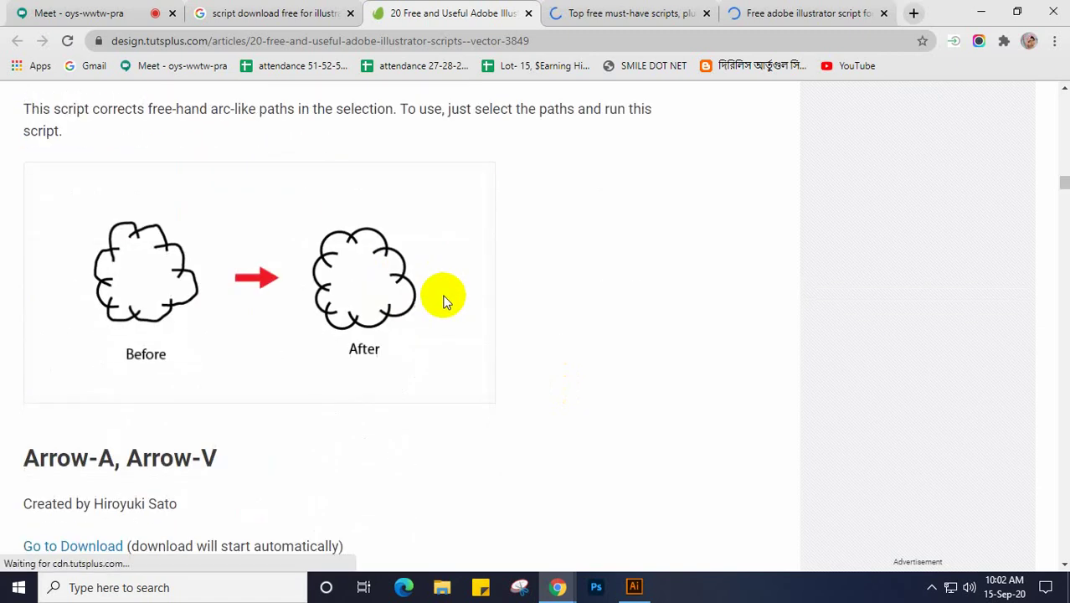
scroll(444, 300, "down", 2)
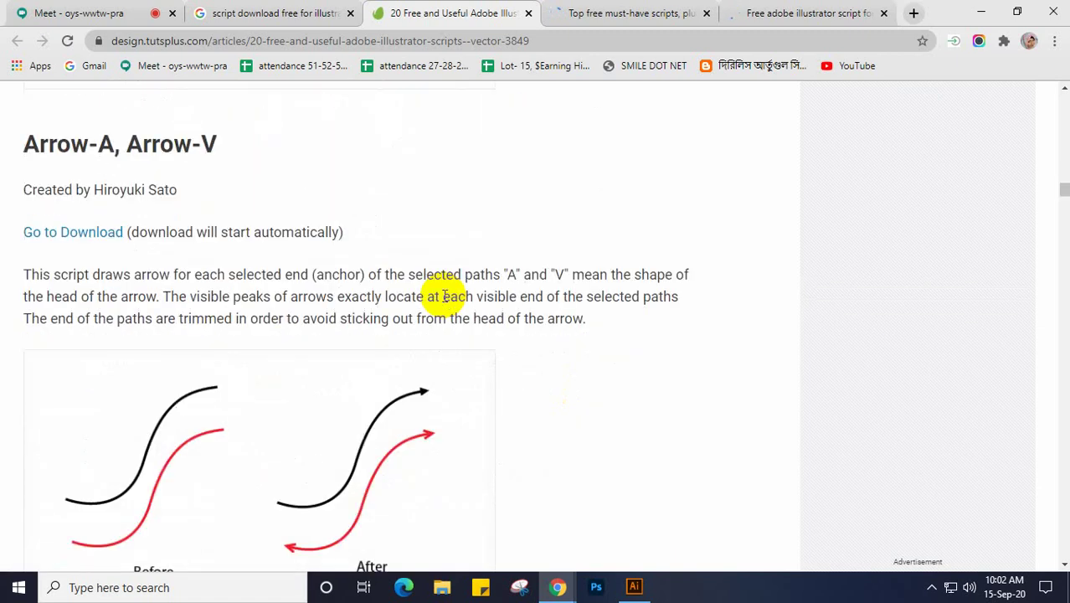
scroll(444, 297, "down", 1)
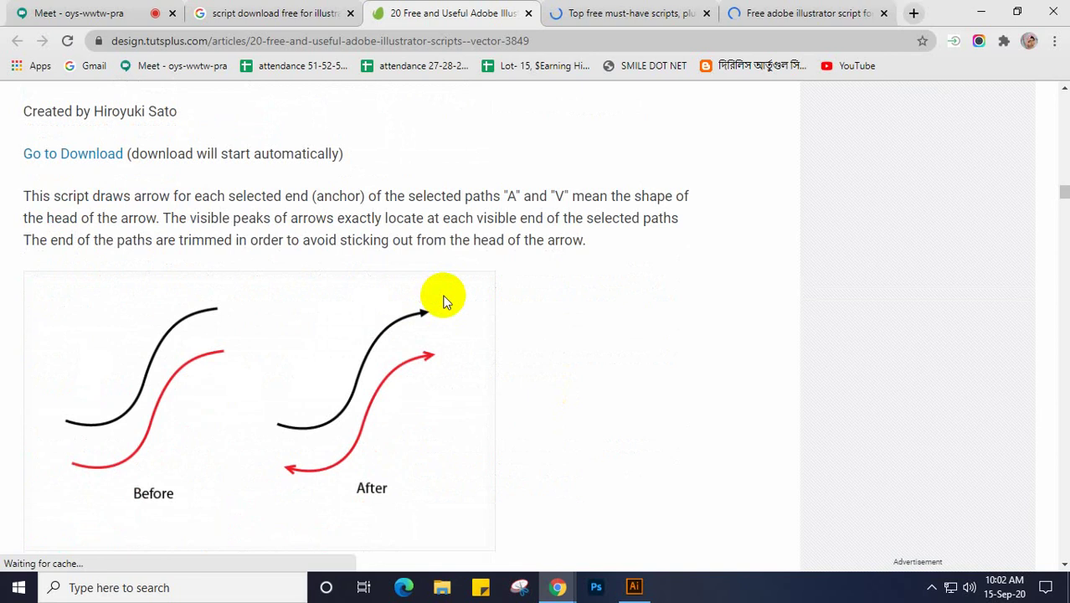
scroll(444, 301, "down", 1)
- Examine the Circumcircle and Common Tangents script descriptions and their example drawings
scroll(444, 302, "down", 5)
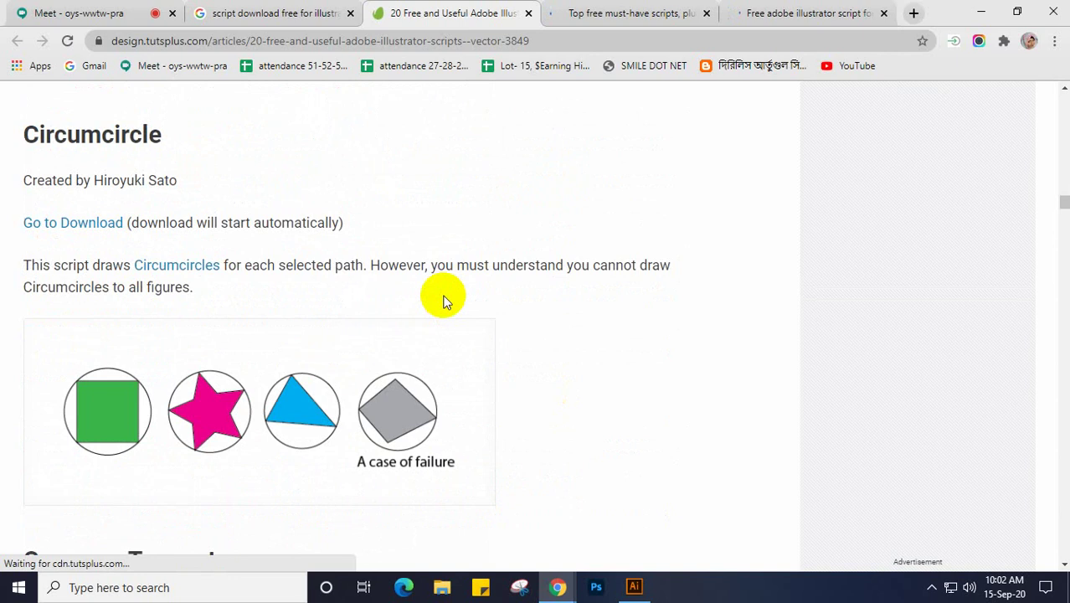
scroll(444, 301, "down", 3)
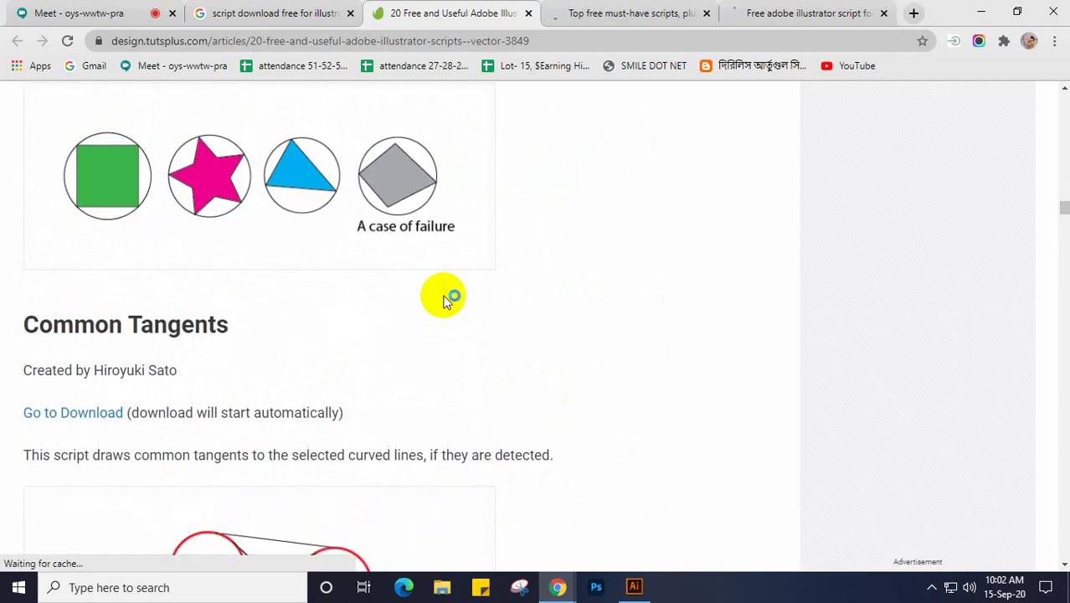
scroll(449, 299, "down", 2)
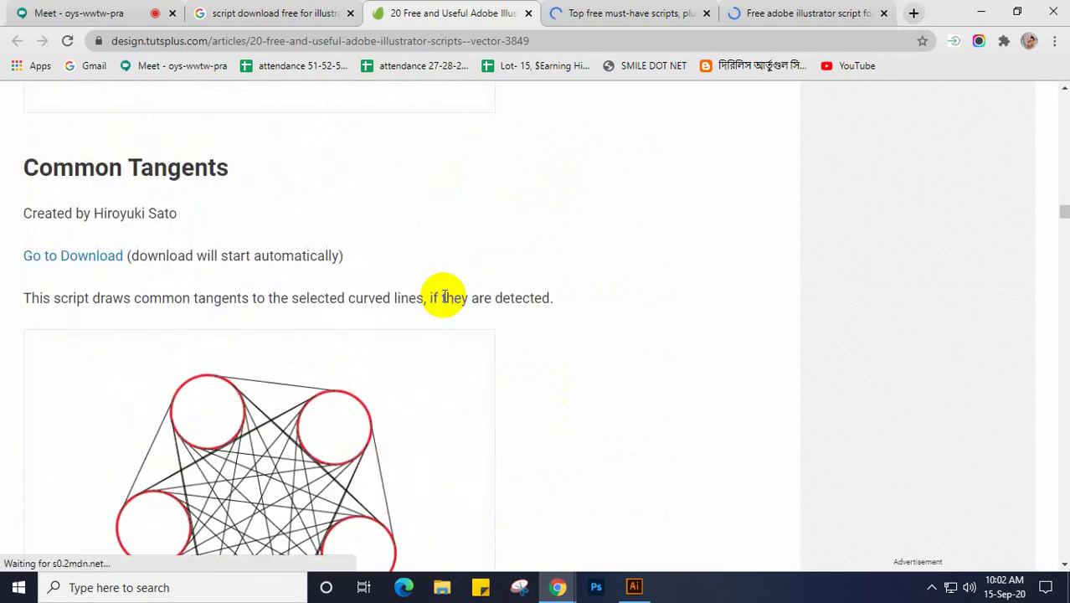
scroll(445, 297, "down", 1)
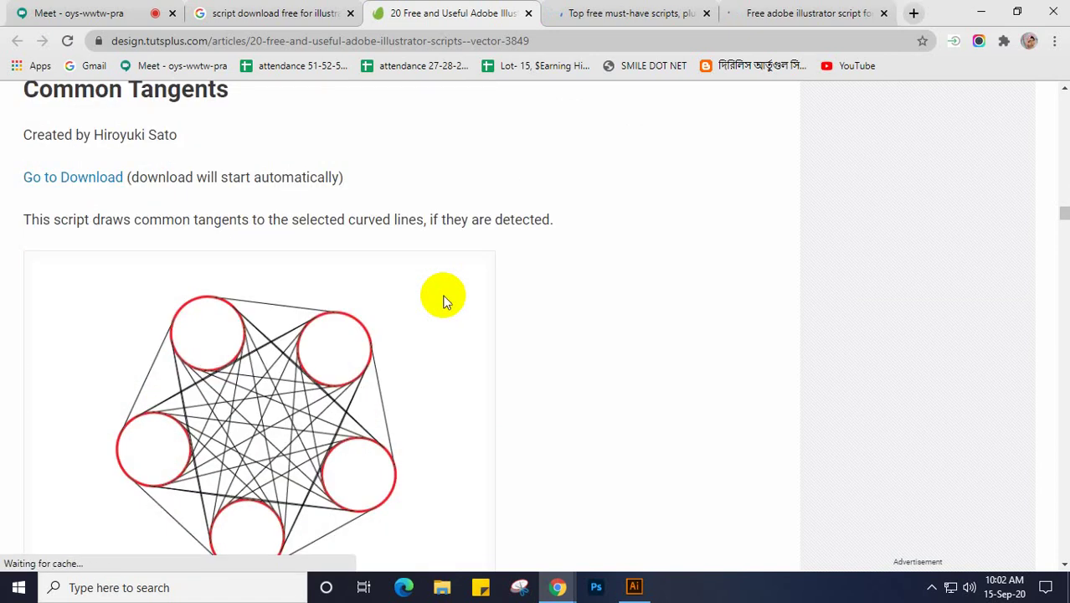
scroll(445, 300, "down", 1)
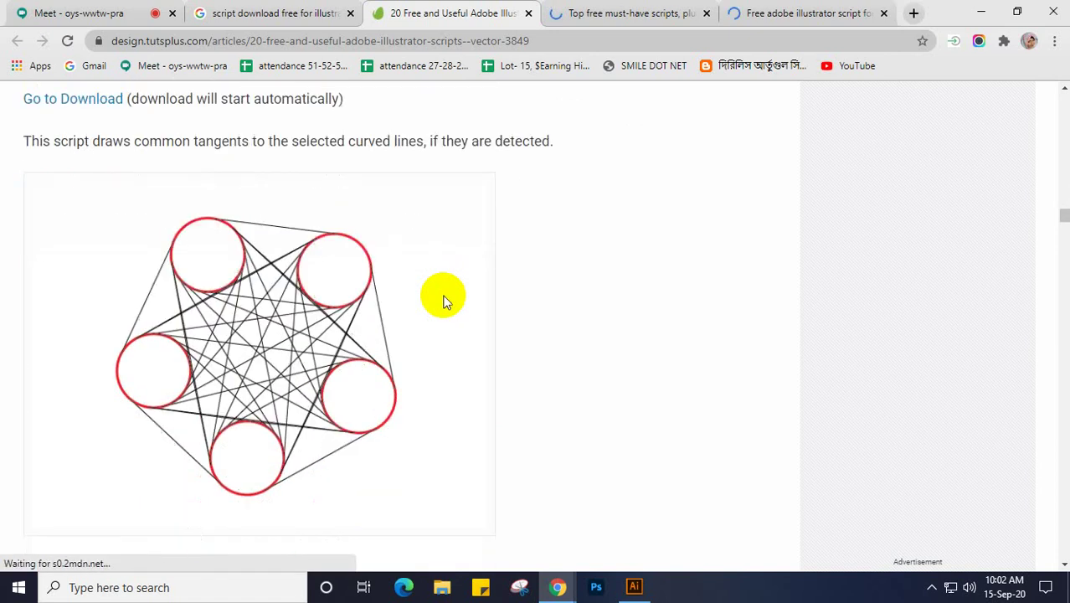
scroll(445, 300, "up", 1)
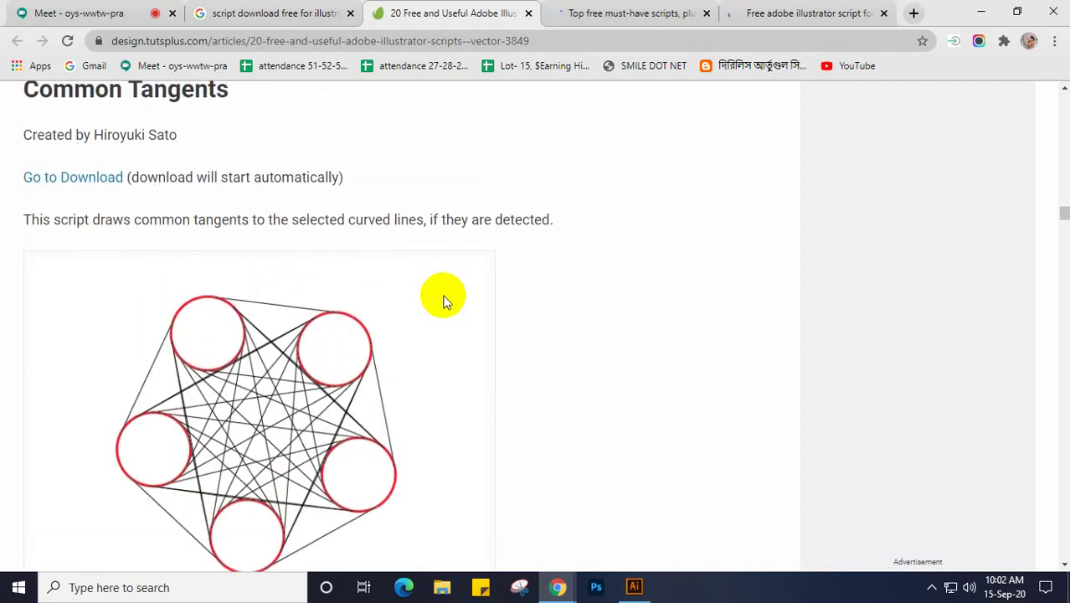
- Review the Divide (length), Extend Handles and Merge Overlapped Anchors script entries and their illustrations
scroll(445, 300, "down", 6)
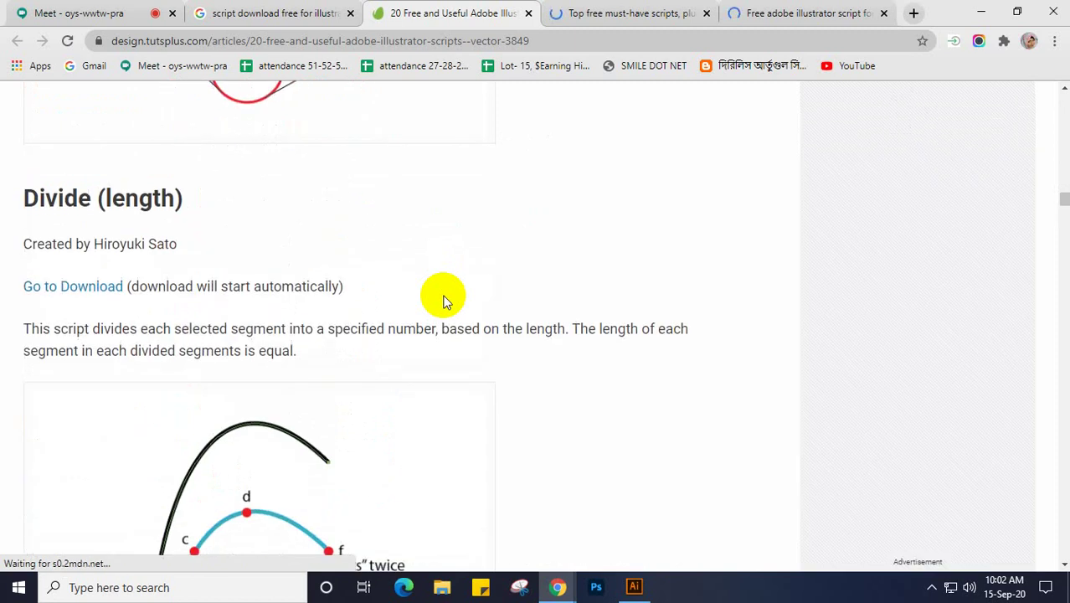
scroll(445, 300, "down", 3)
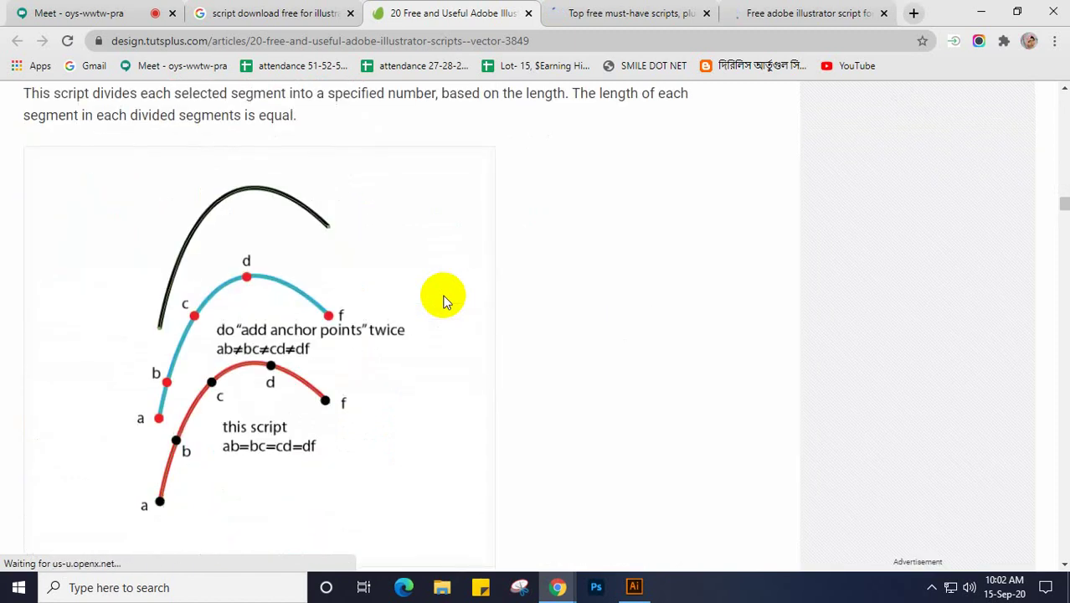
scroll(445, 300, "down", 1)
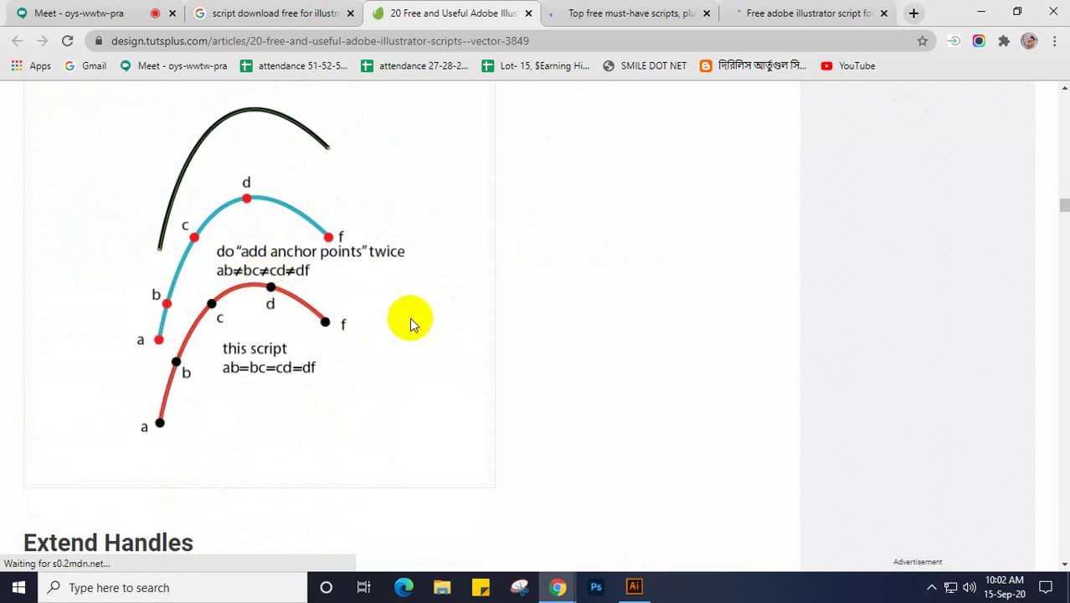
scroll(432, 351, "down", 3)
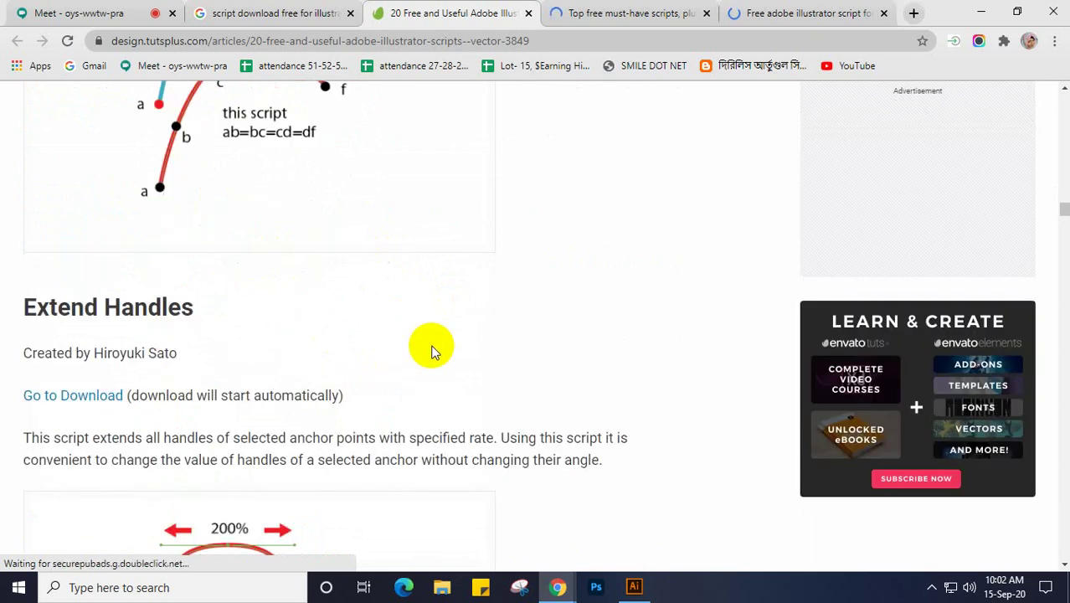
scroll(432, 351, "down", 2)
scroll(432, 351, "down", 1)
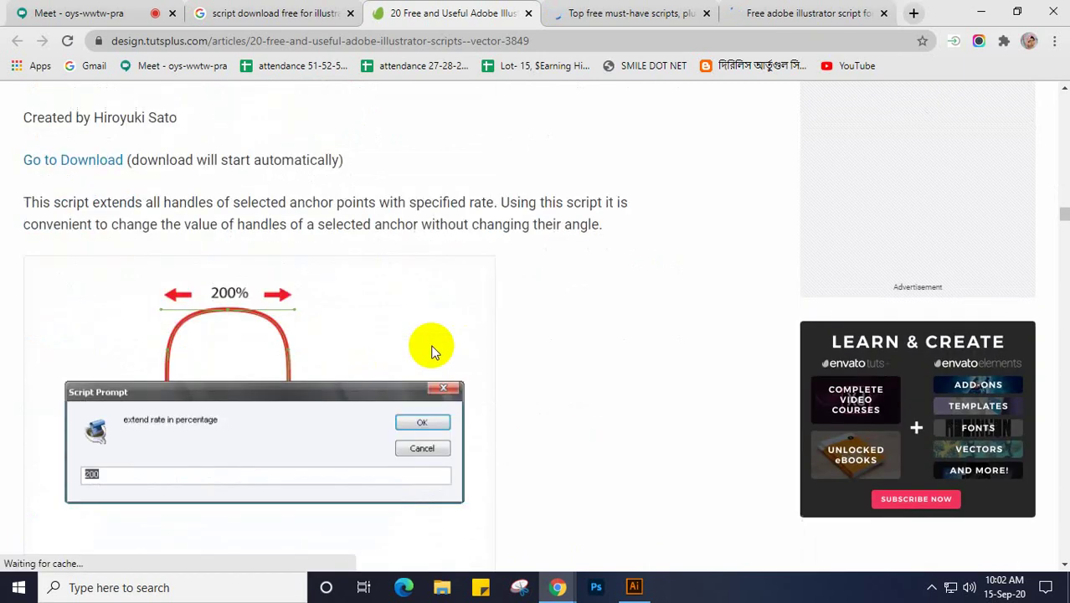
scroll(432, 351, "down", 6)
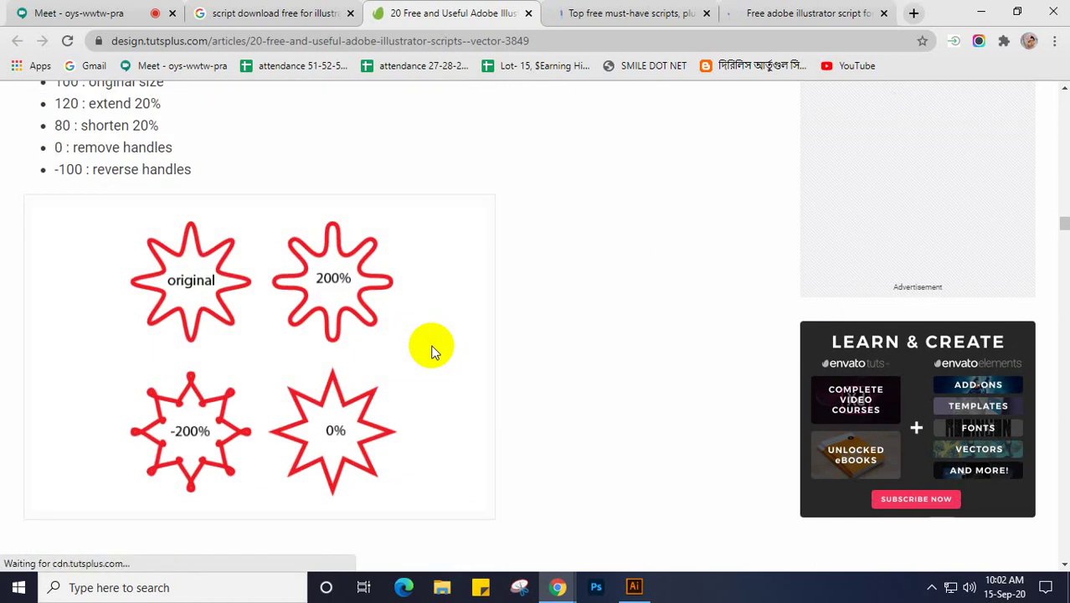
scroll(432, 351, "up", 1)
scroll(432, 351, "down", 4)
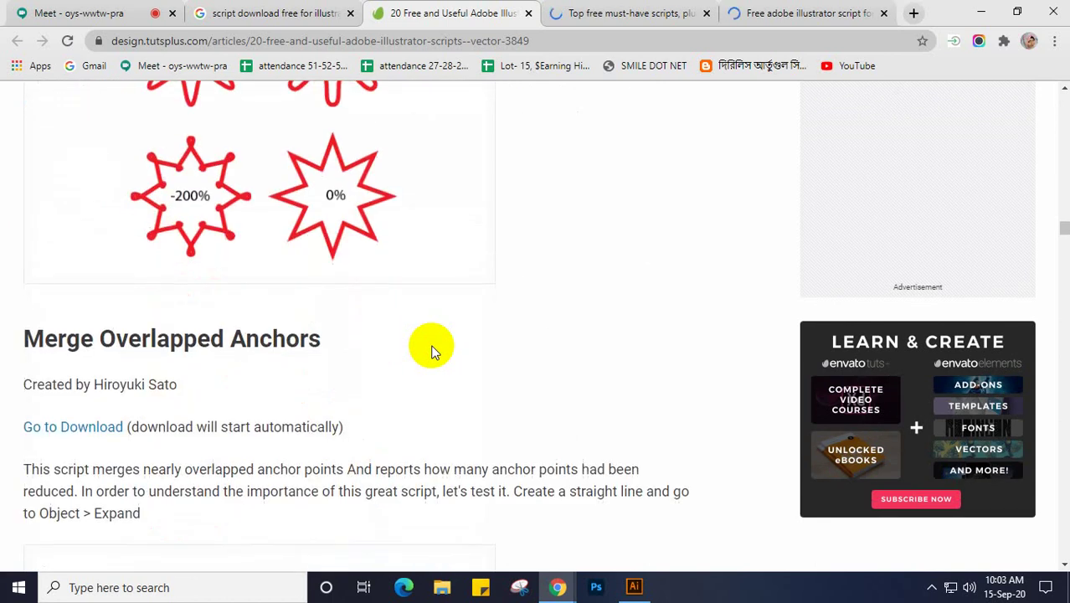
scroll(432, 351, "down", 10)
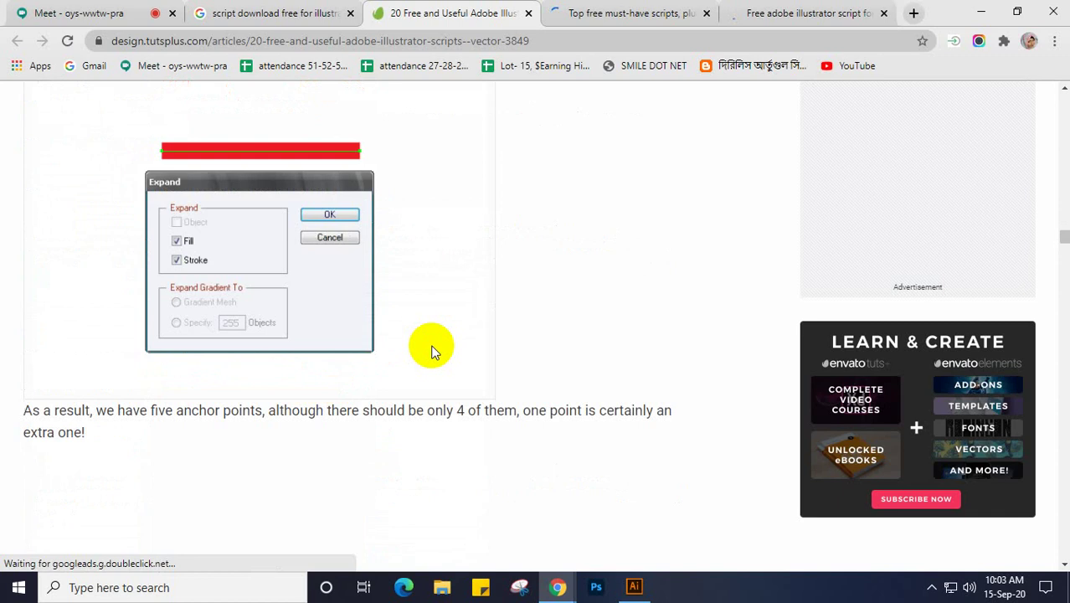
scroll(514, 401, "down", 5)
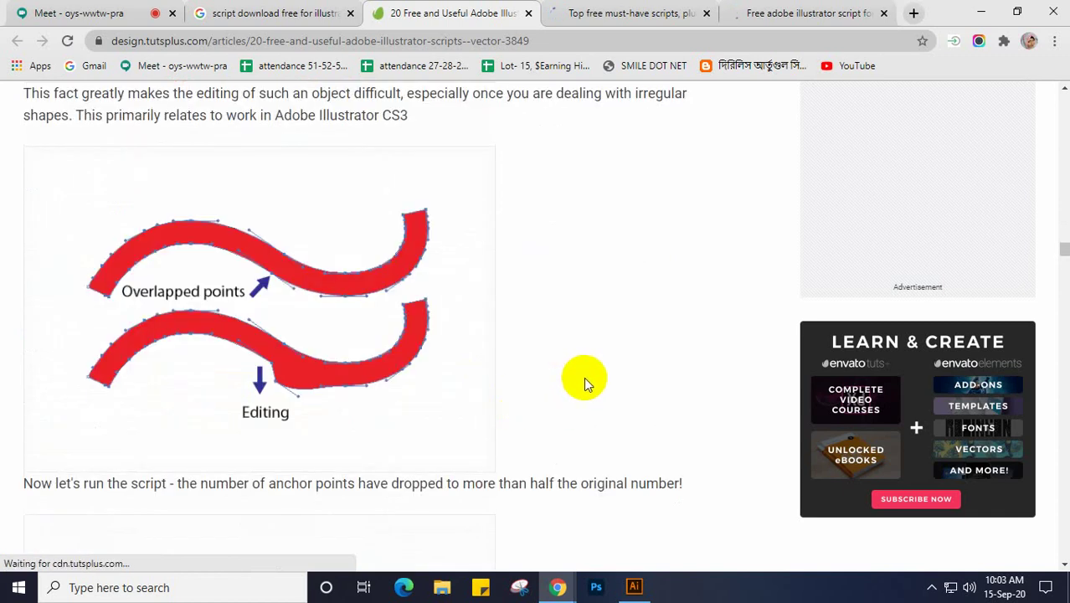
scroll(584, 376, "down", 2)
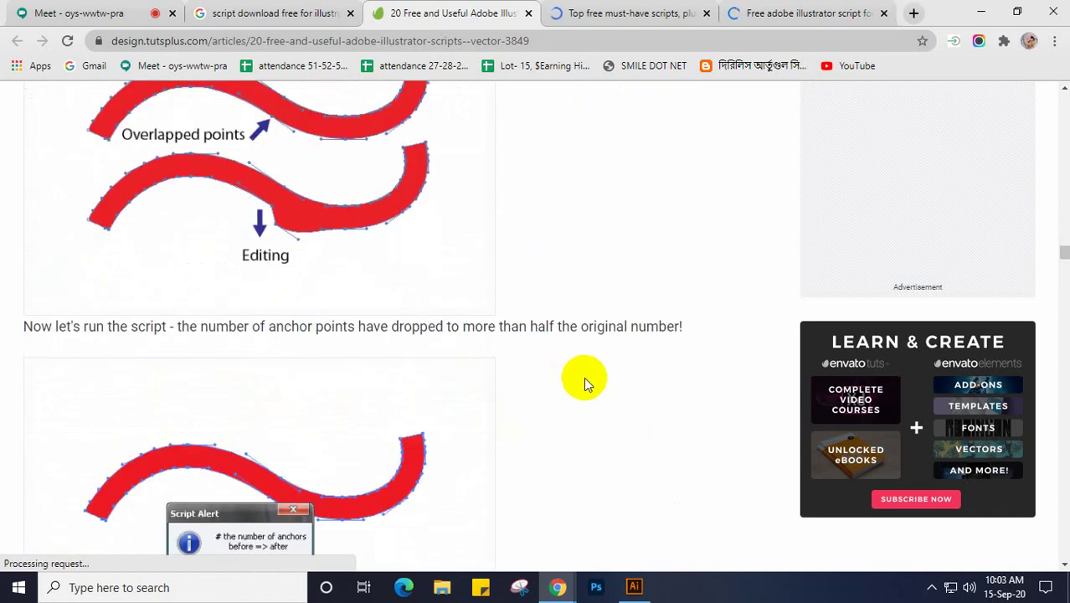
- Review the Merge Overlapped Anchors result image and the Round Any Corner script's instructions and before-and-after shapes
scroll(584, 377, "down", 2)
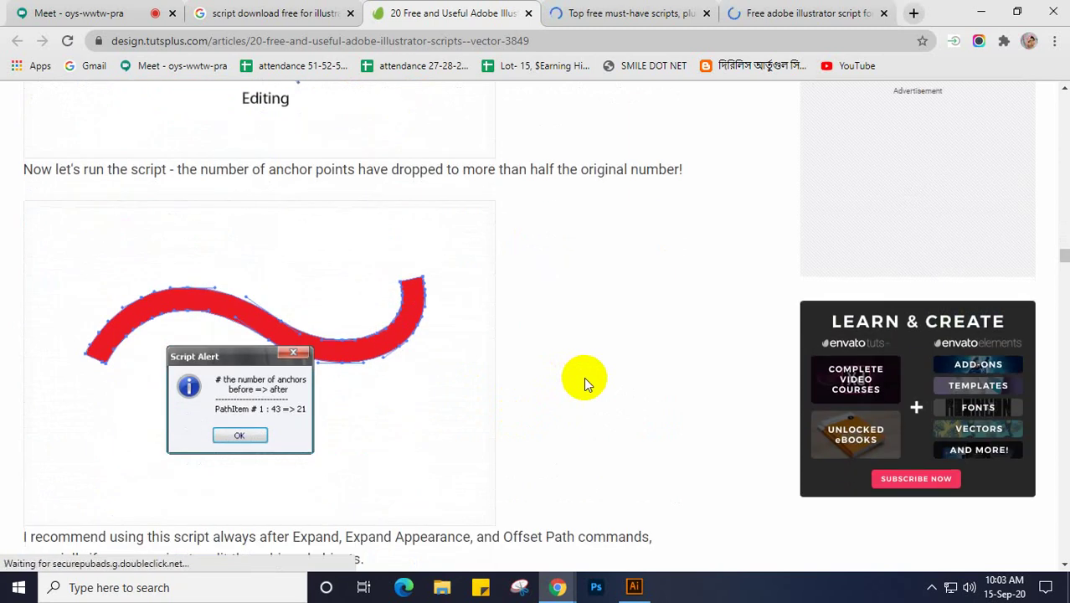
scroll(583, 377, "down", 3)
scroll(584, 377, "down", 3)
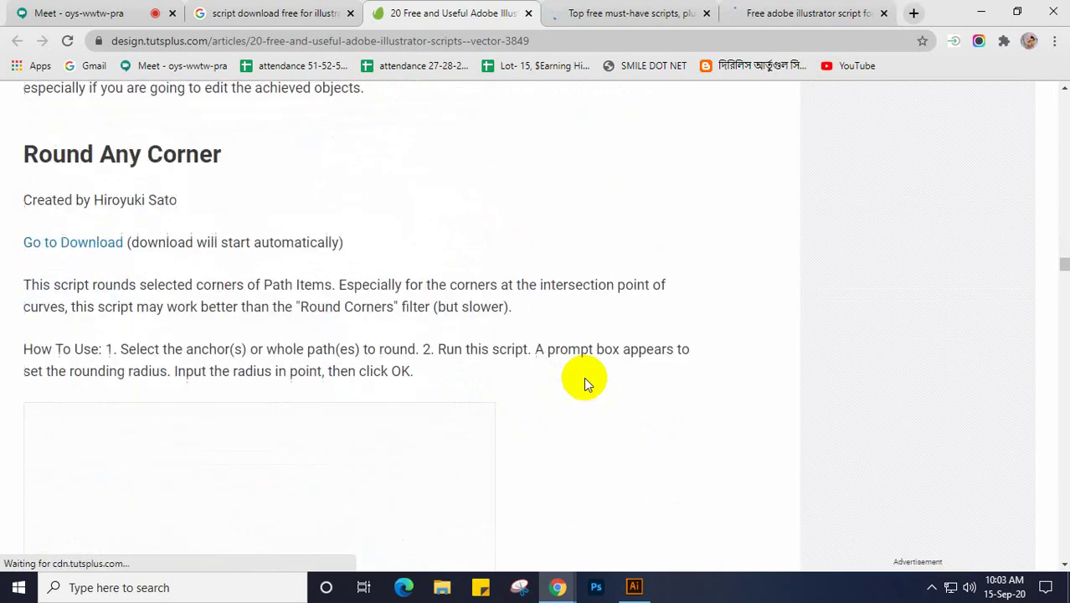
scroll(584, 377, "down", 3)
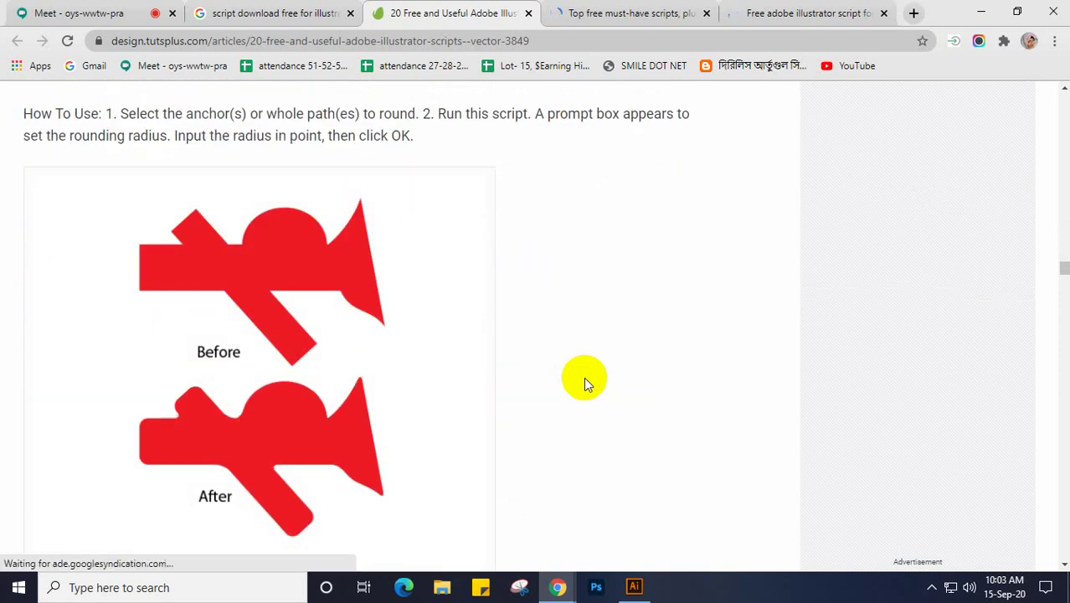
scroll(584, 377, "down", 1)
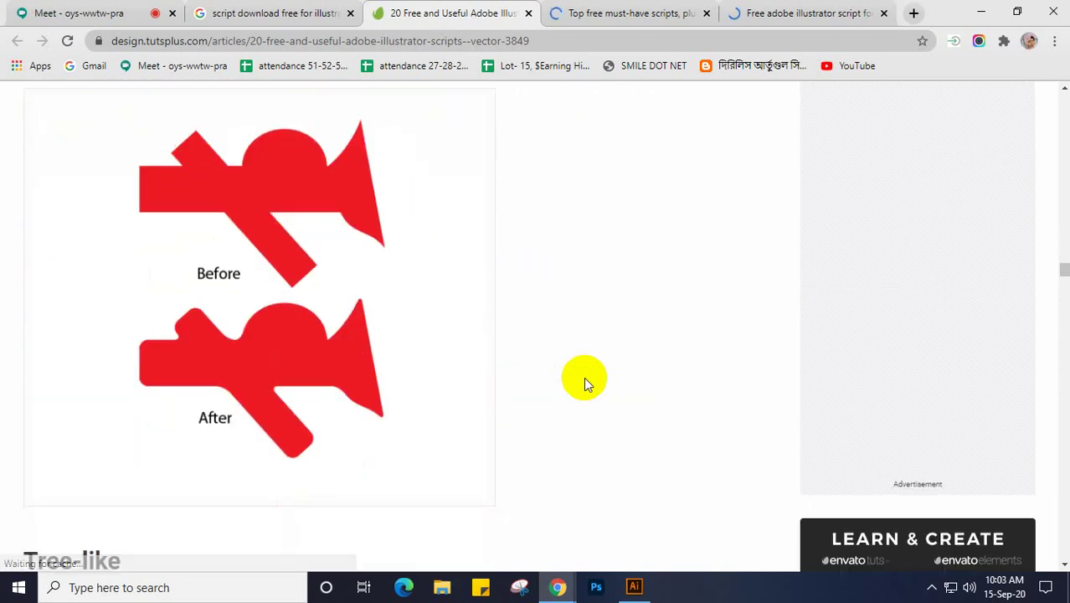
- Examine the Tree-like script's description and its sample tree drawings
scroll(584, 377, "down", 5)
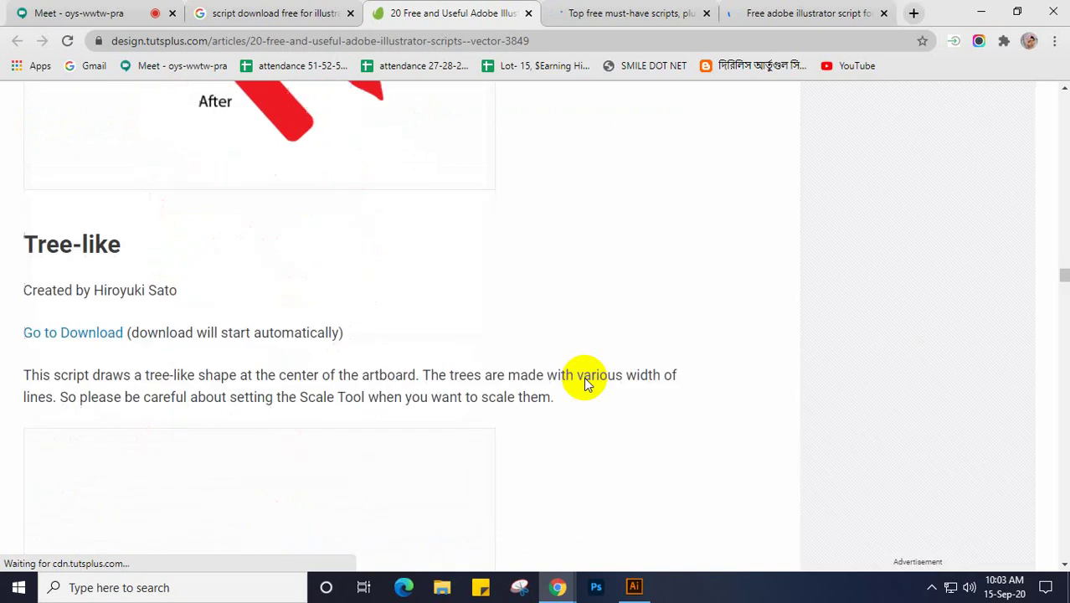
scroll(583, 377, "down", 2)
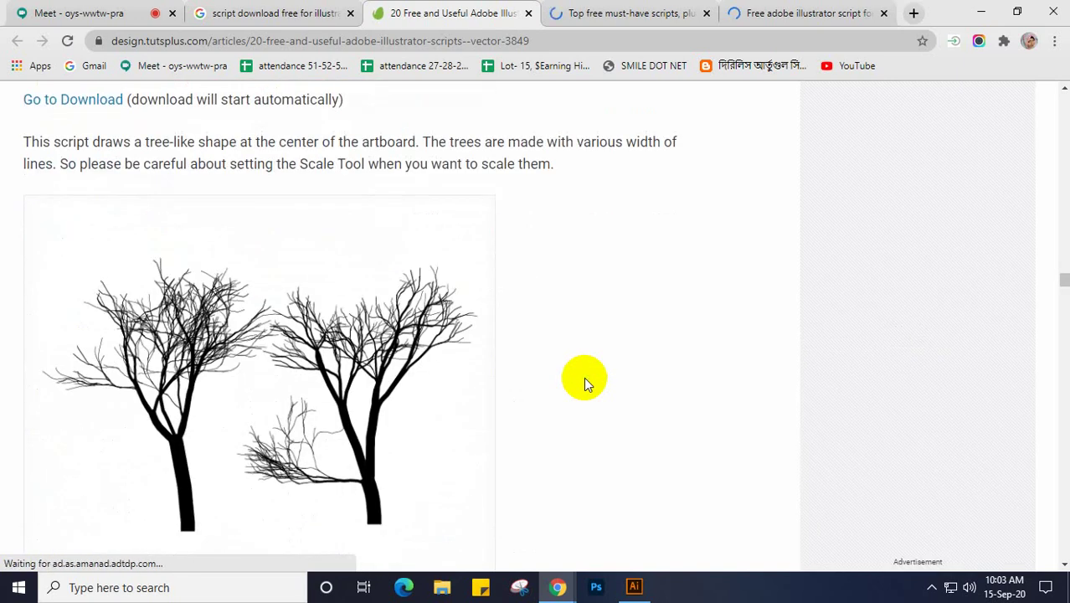
scroll(584, 377, "down", 2)
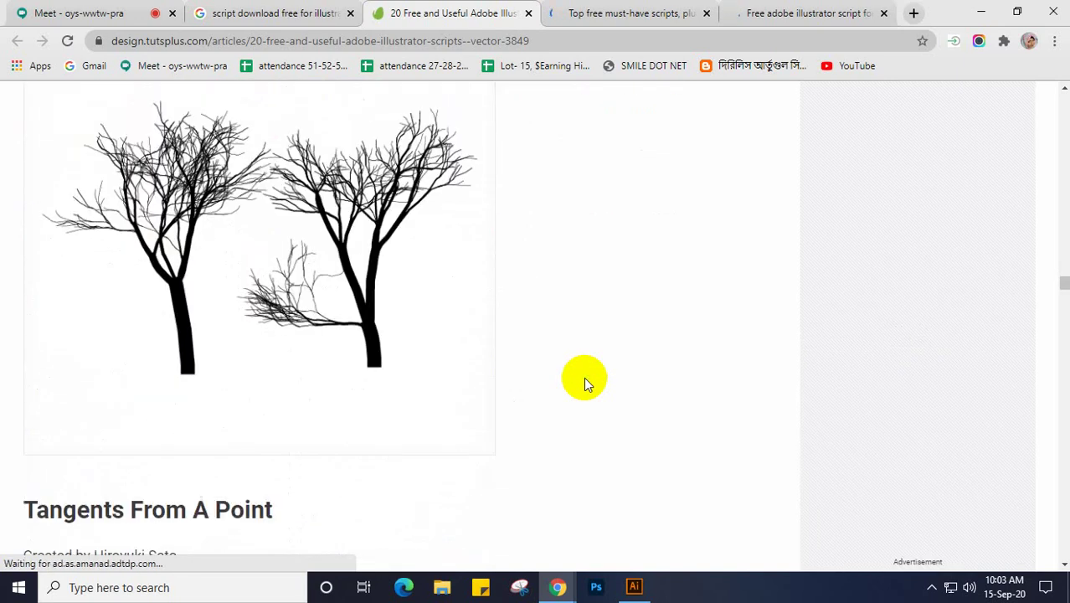
scroll(584, 377, "down", 2)
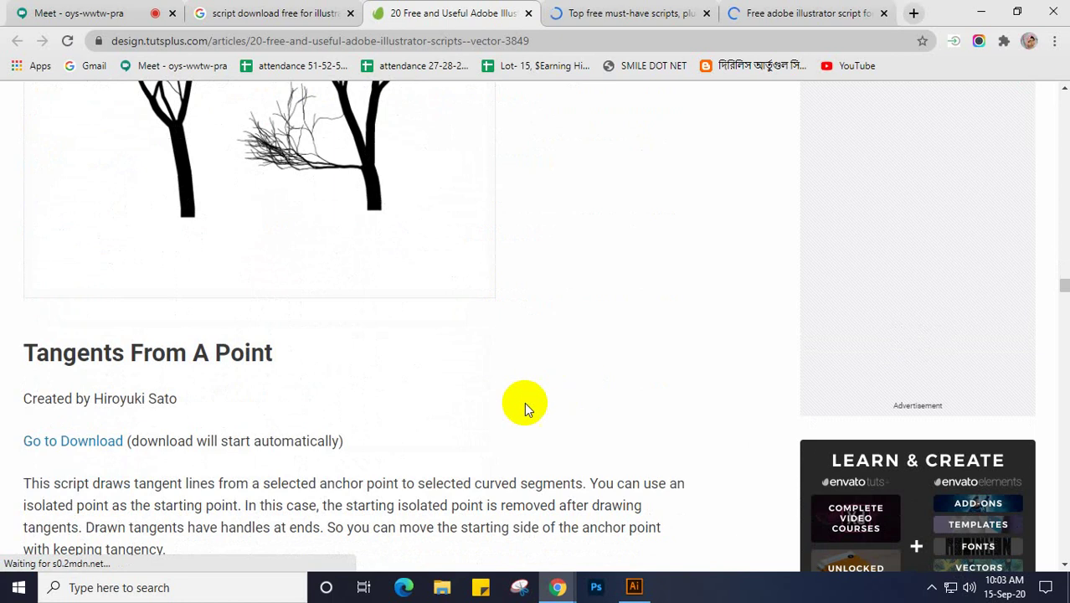
scroll(486, 431, "up", 4)
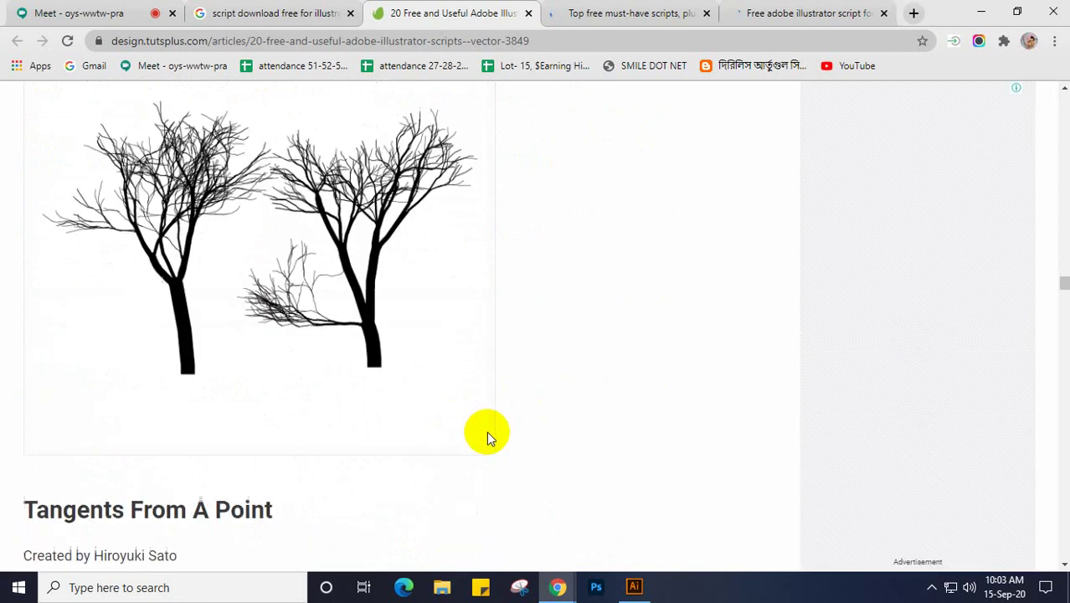
scroll(595, 341, "up", 1)
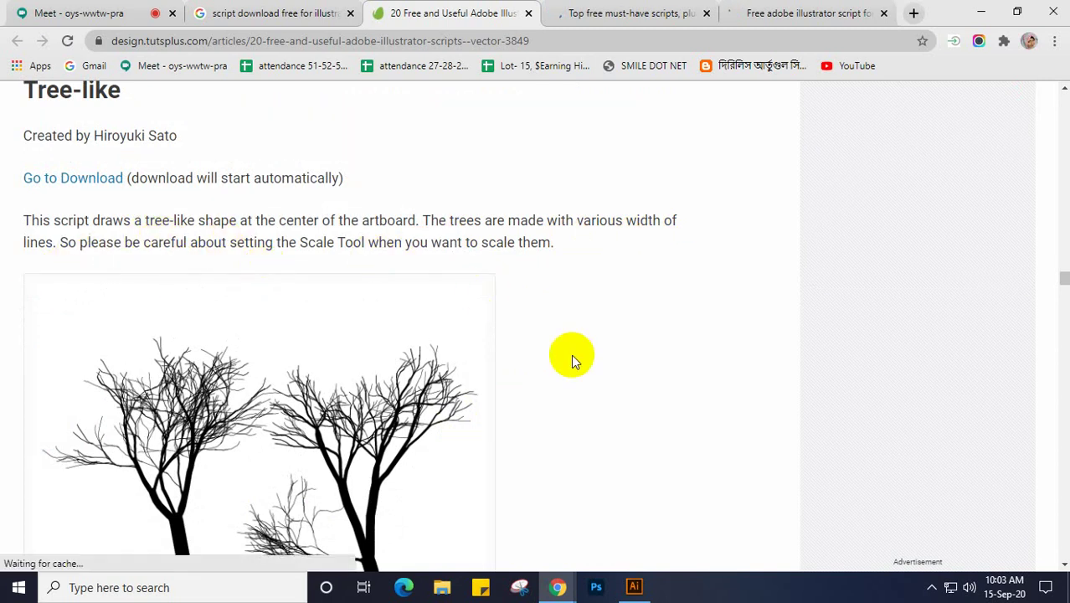
- Read the Tangents From A Point script entry and view its example diagrams
scroll(571, 359, "down", 4)
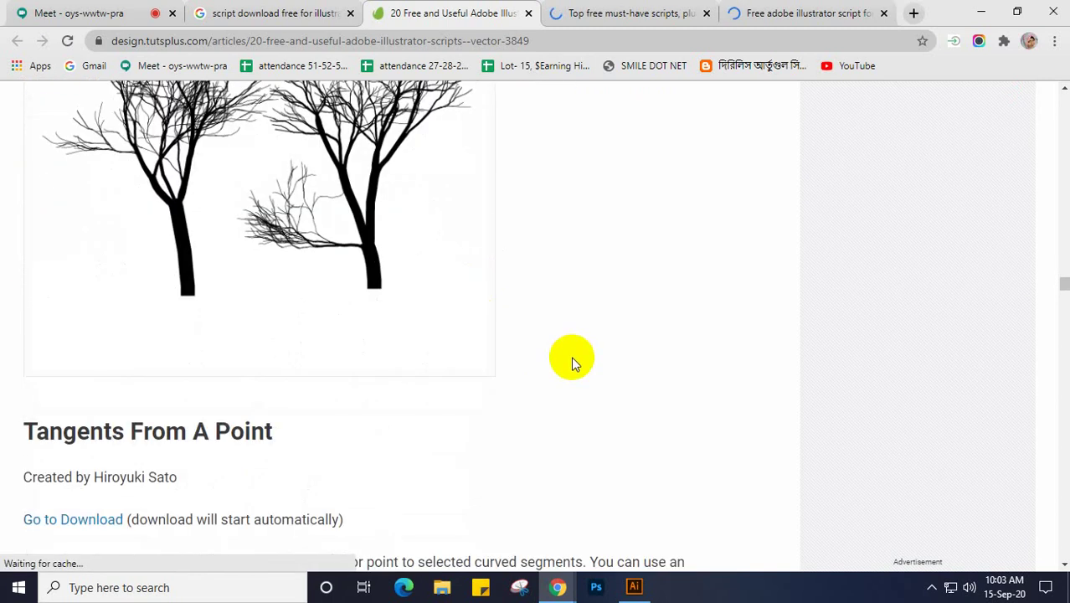
scroll(573, 362, "down", 3)
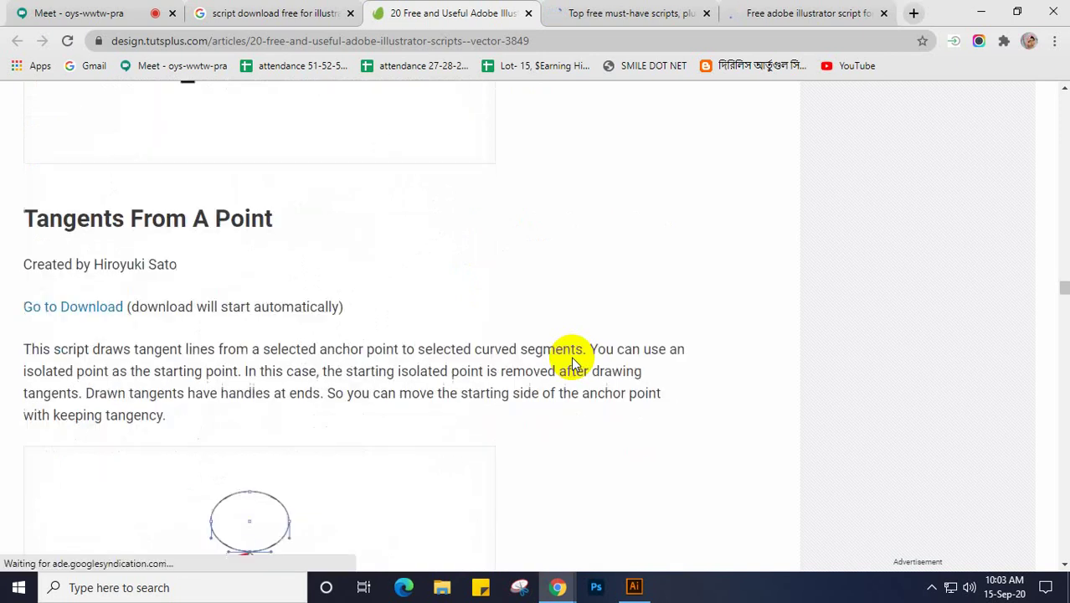
scroll(573, 363, "down", 6)
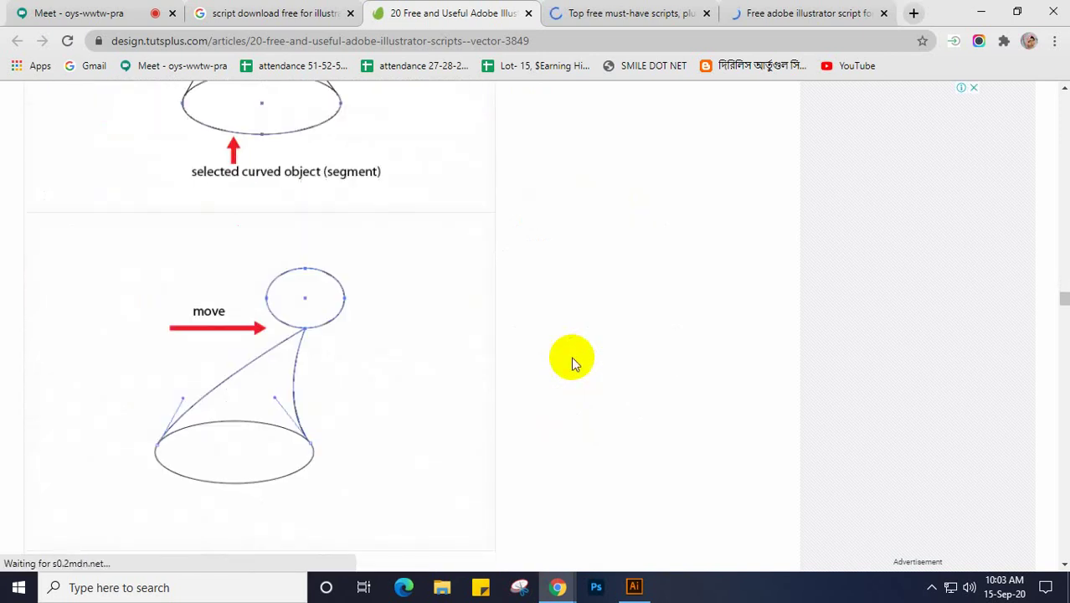
- Examine the Add Highlight And Shadow Swatches script's green bottle example, including its colour name prompt and swatches
scroll(572, 362, "down", 4)
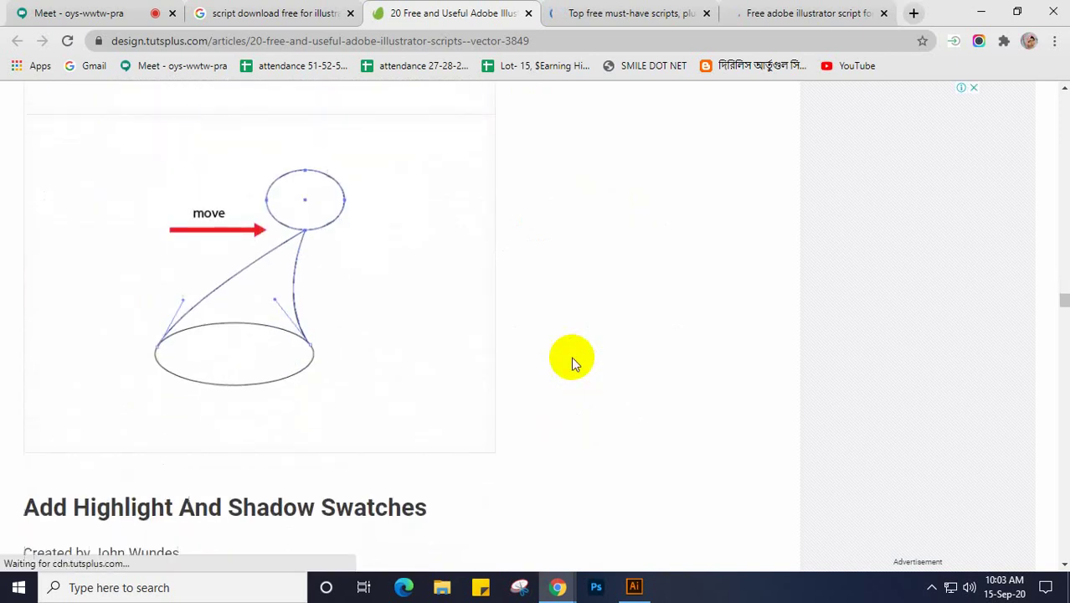
scroll(573, 361, "down", 2)
scroll(573, 361, "down", 4)
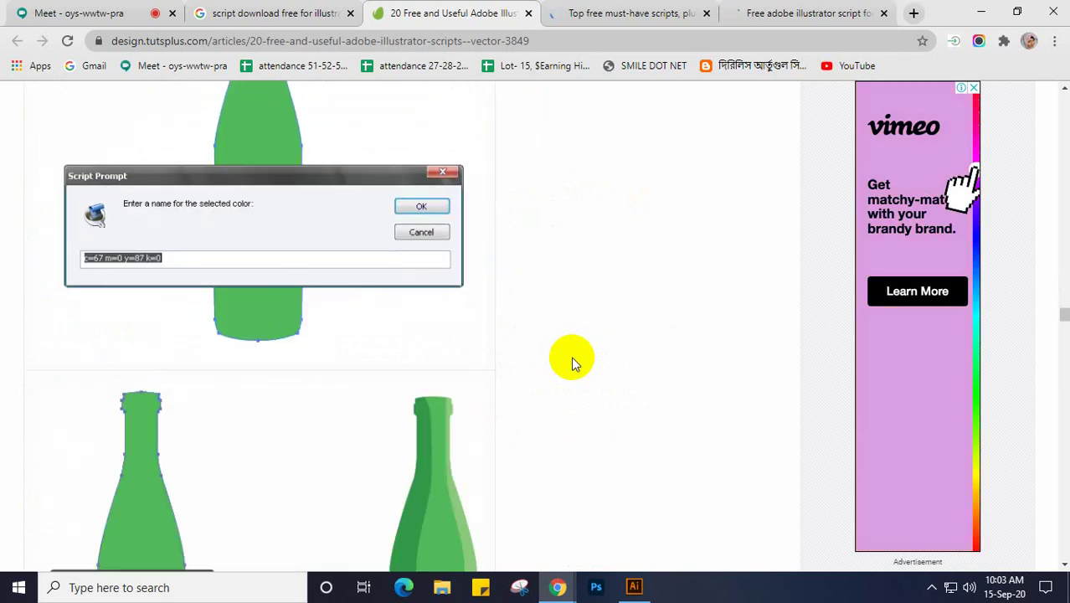
scroll(571, 356, "down", 2)
scroll(573, 362, "down", 1)
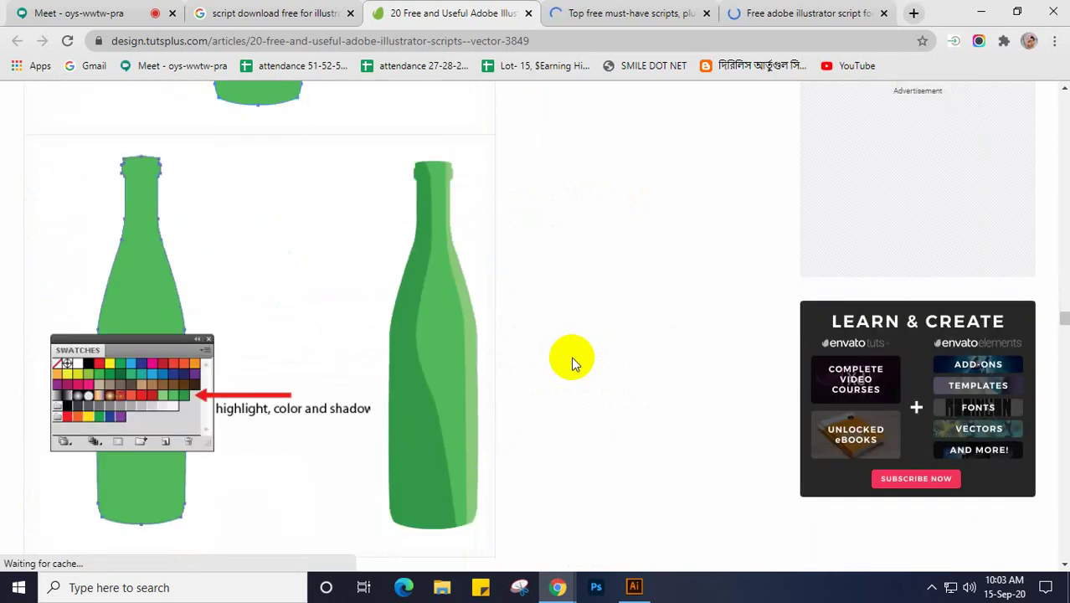
scroll(571, 356, "up", 5)
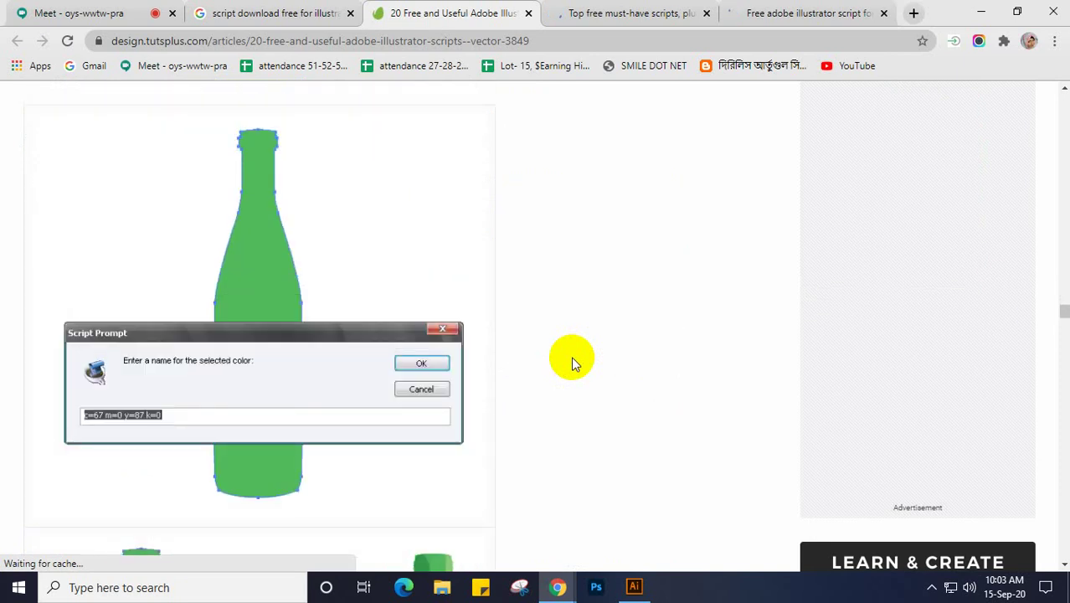
scroll(571, 356, "down", 6)
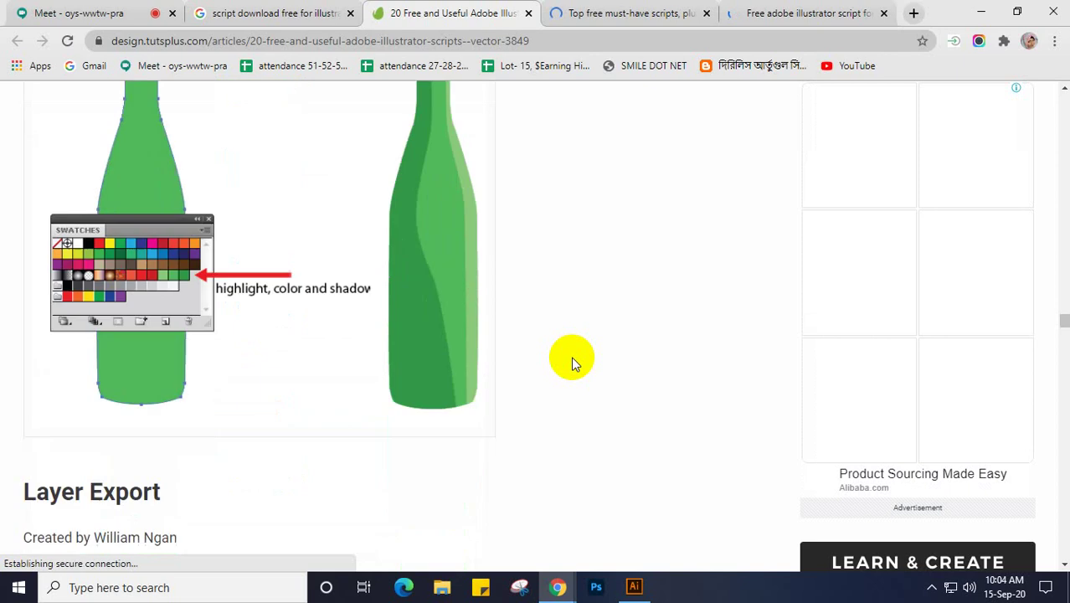
- Review the Layer Export and Layer Compose script descriptions and their layer illustrations
scroll(572, 356, "down", 4)
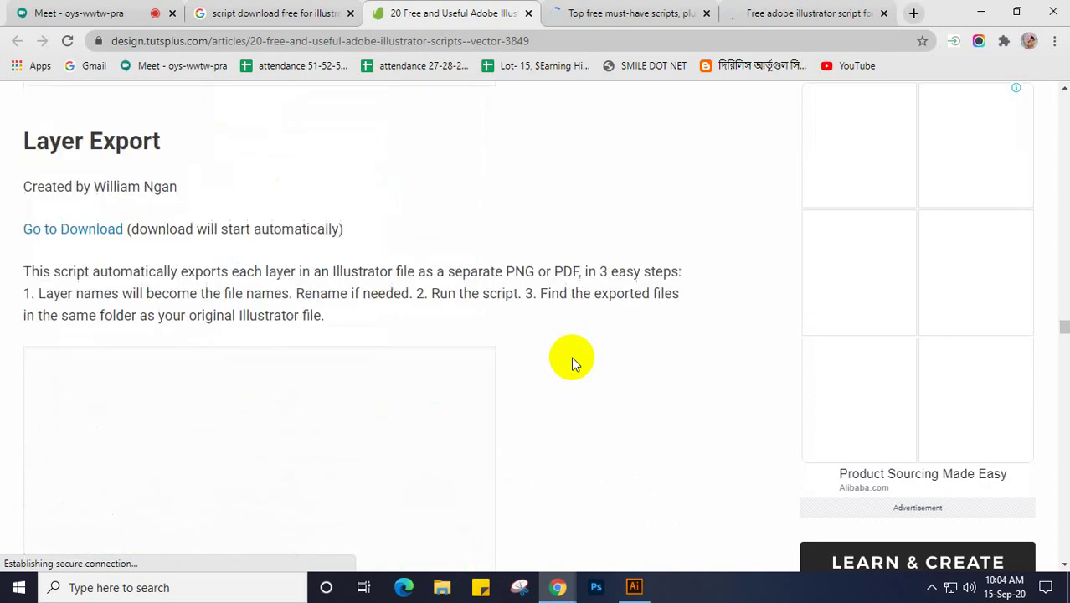
scroll(573, 360, "down", 2)
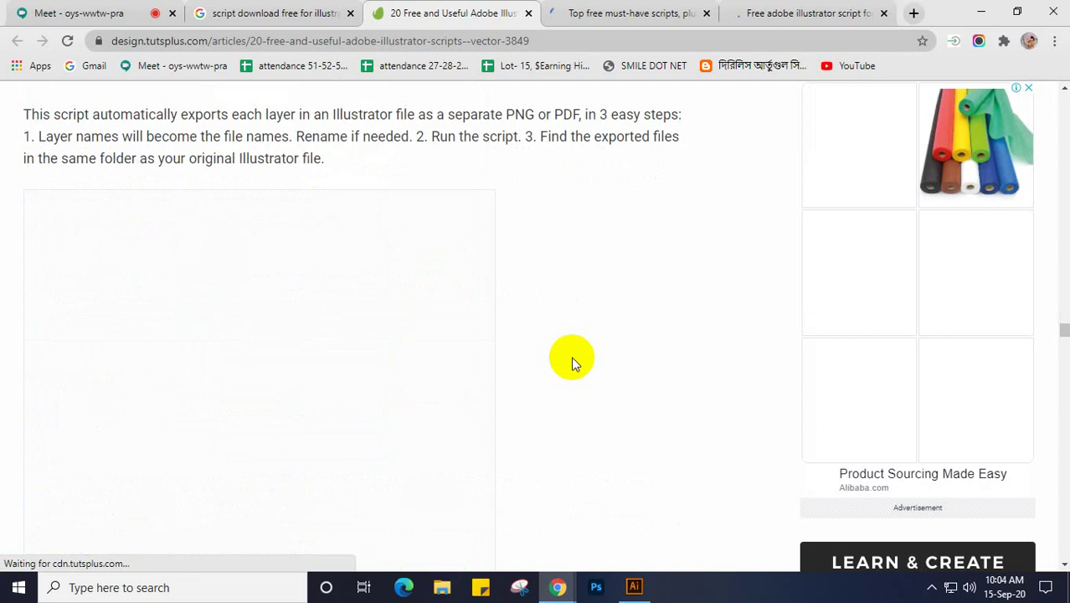
scroll(573, 362, "down", 3)
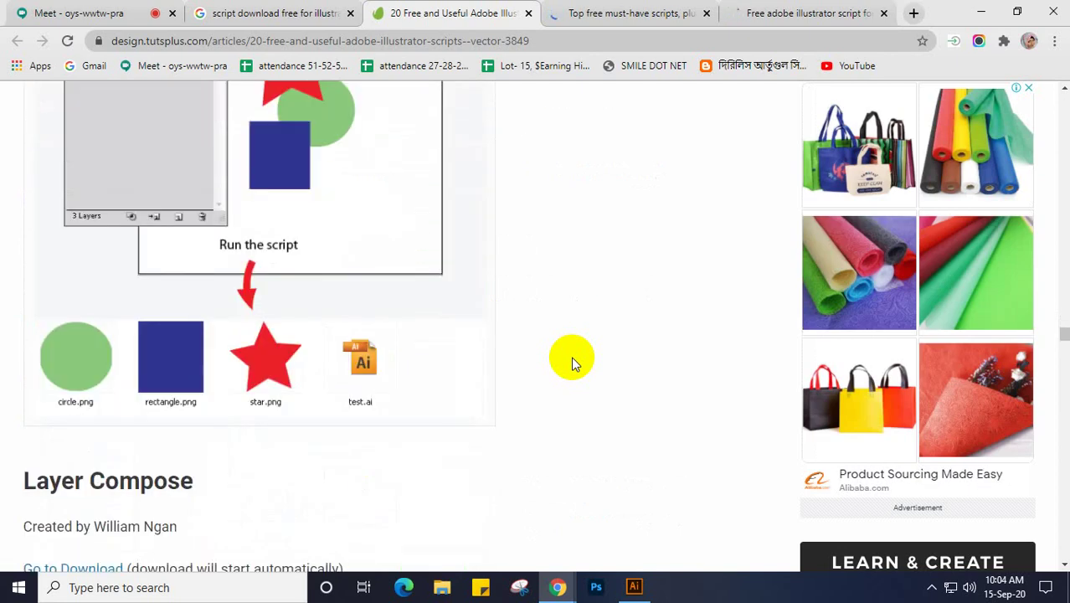
scroll(571, 356, "down", 5)
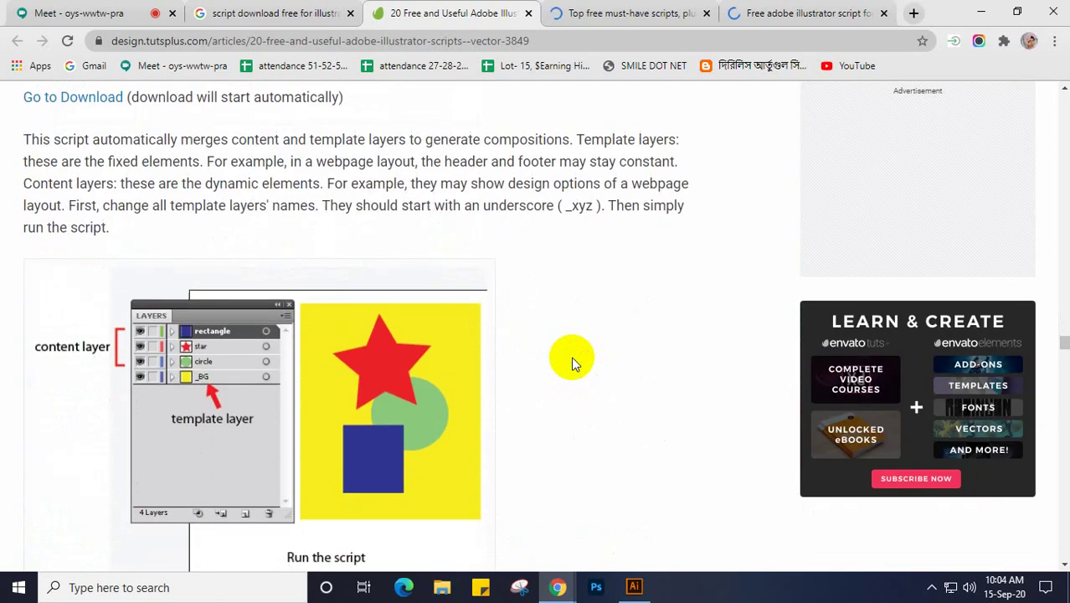
scroll(571, 356, "down", 6)
- Examine the Specify! and Dup At Selected Anchors script entries with their example shapes
scroll(571, 356, "down", 4)
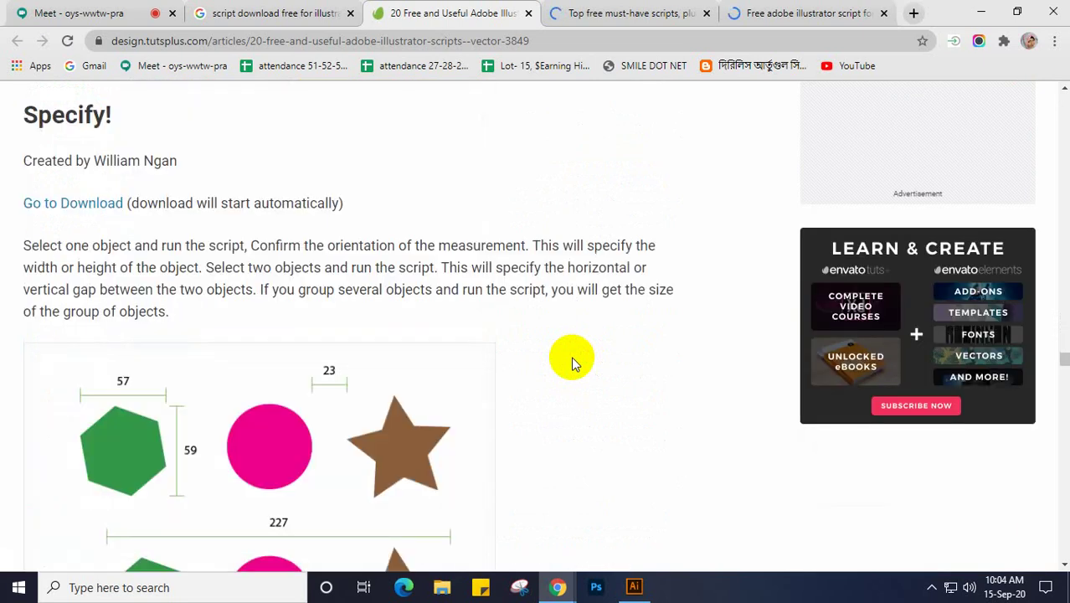
scroll(571, 356, "down", 2)
scroll(571, 356, "down", 4)
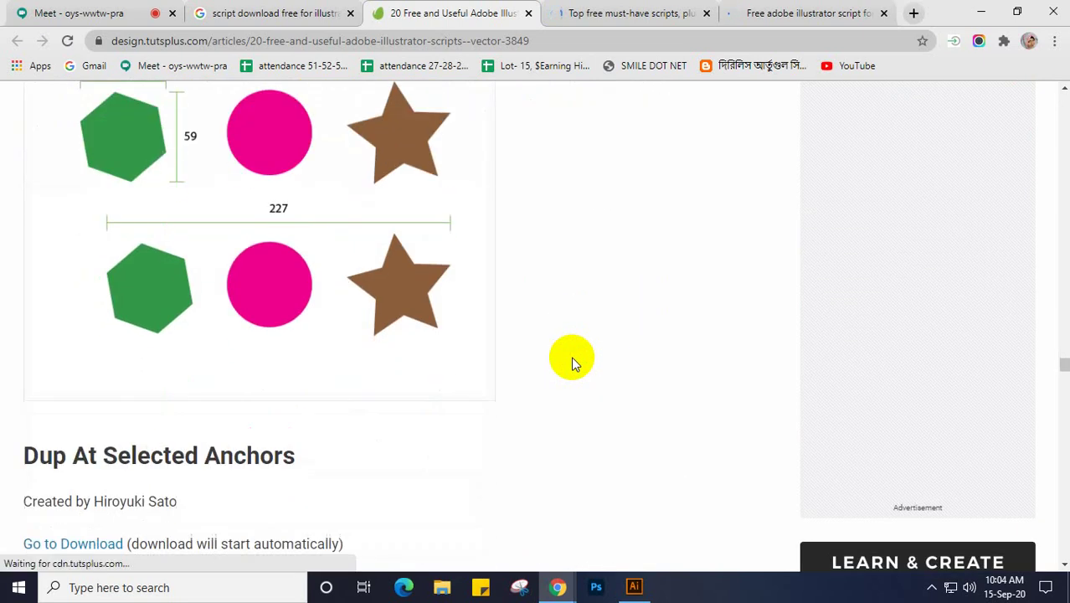
scroll(572, 356, "down", 2)
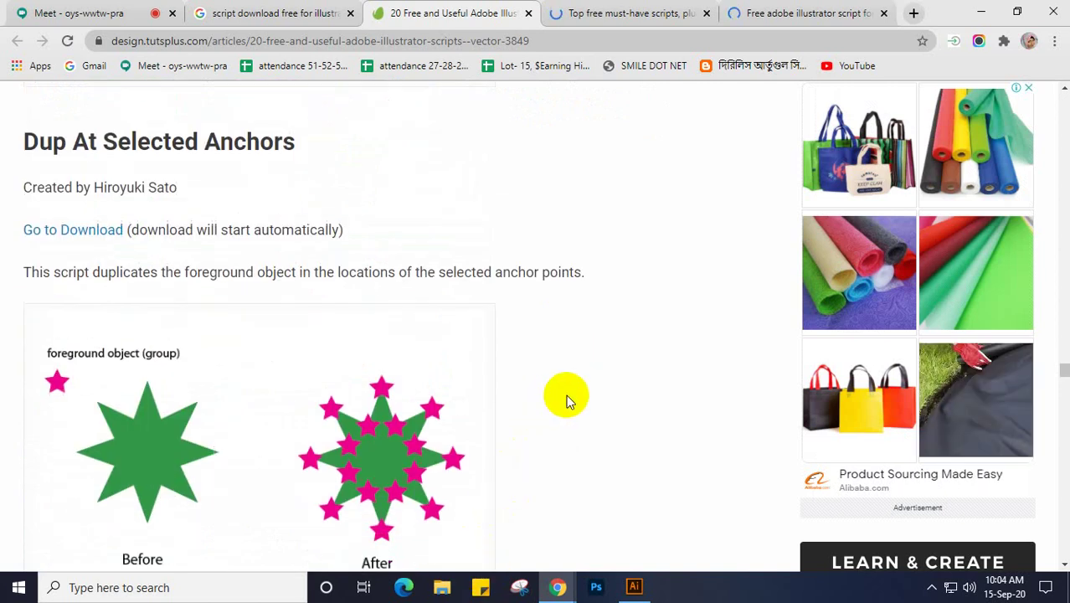
scroll(566, 395, "down", 1)
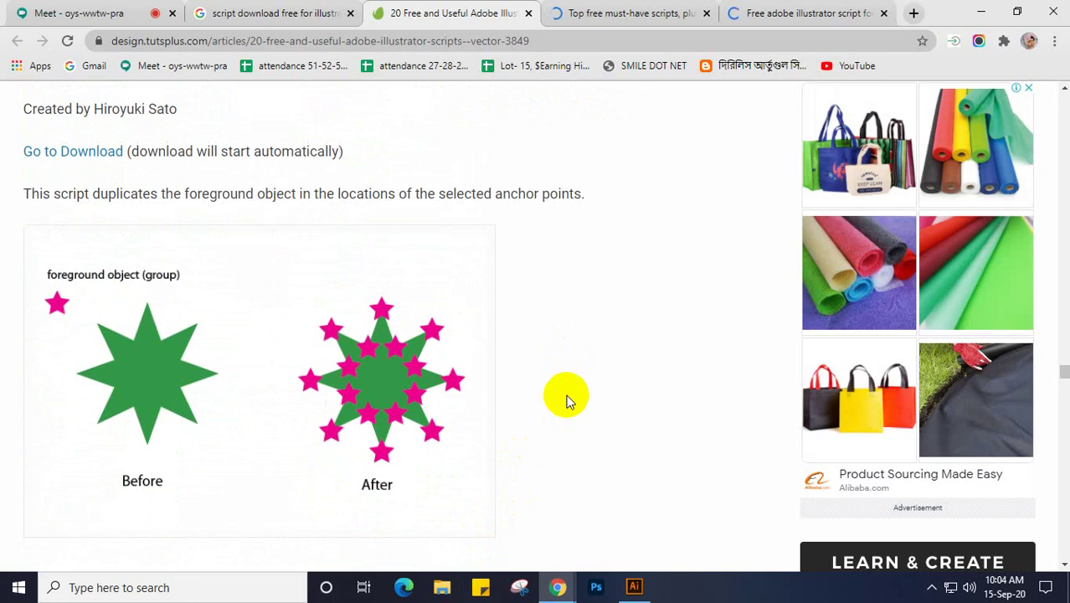
scroll(566, 400, "down", 4)
- Review the Join Reasonably and Generate Handles script descriptions and their before-and-after images
scroll(566, 400, "down", 1)
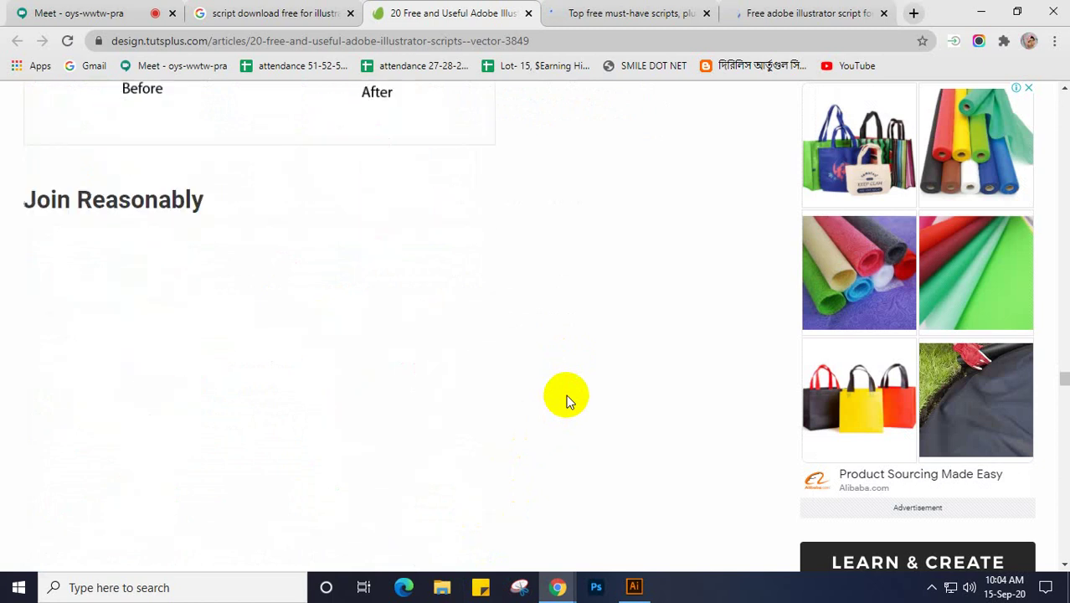
scroll(566, 400, "down", 4)
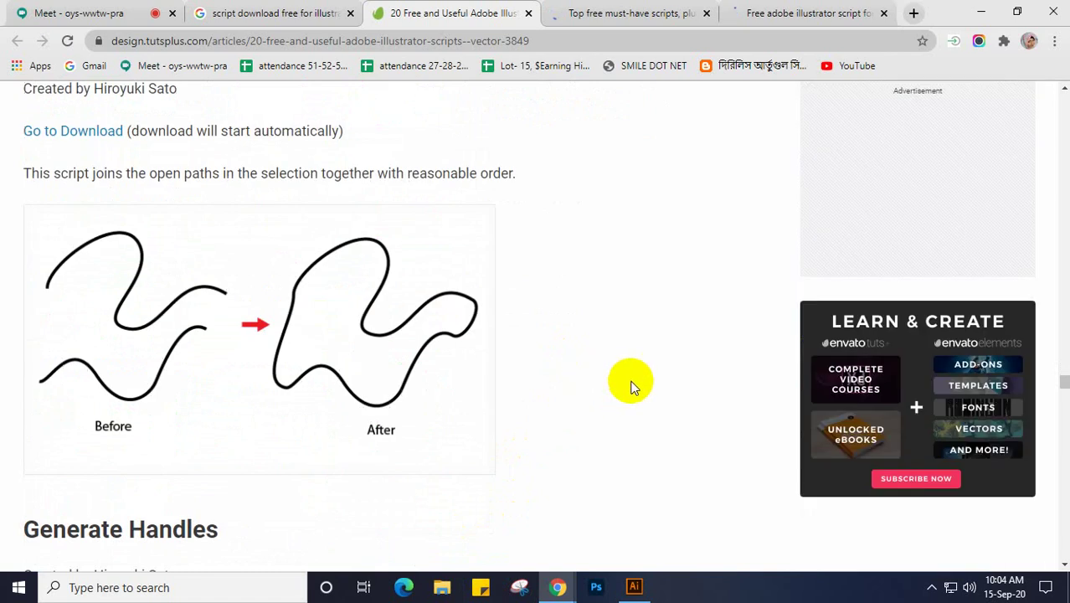
scroll(632, 387, "down", 5)
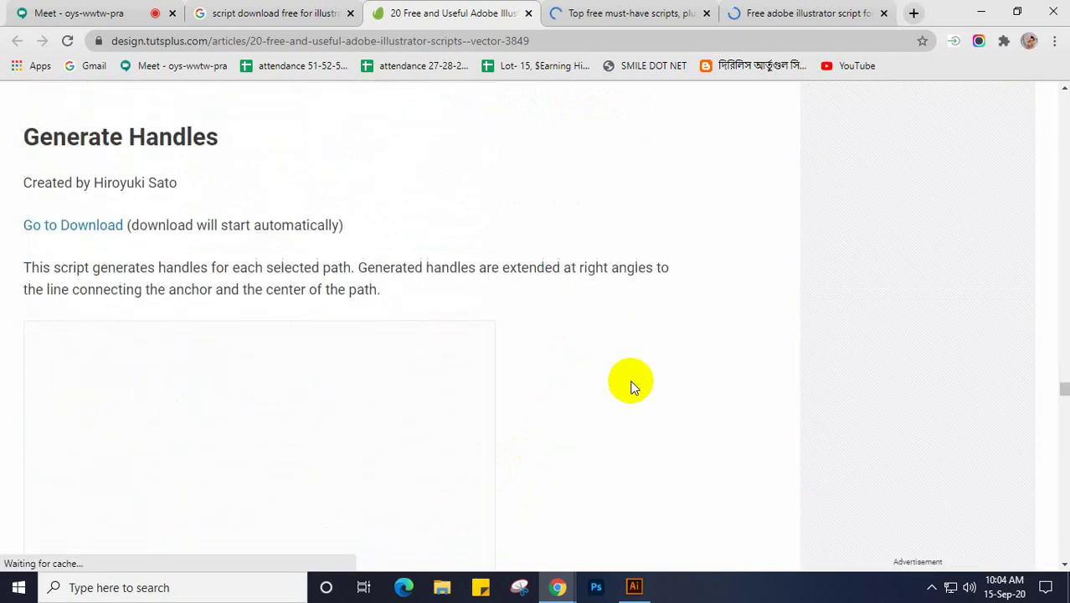
scroll(632, 387, "down", 1)
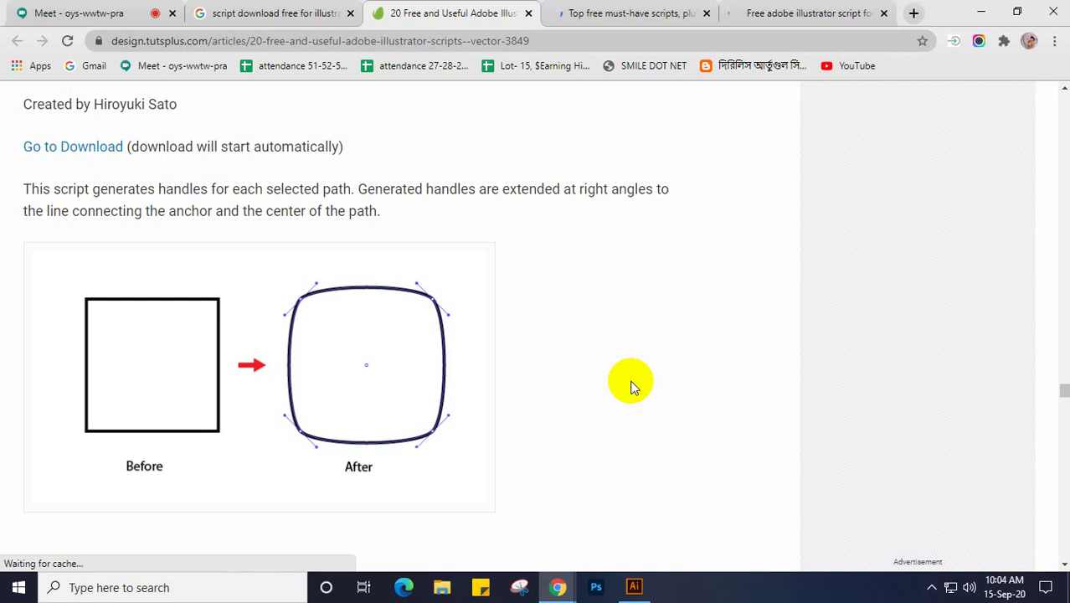
- Examine the Metaball (Arc) and Metaball script entry with its connected-circle examples, and glance at the Dance script entry
scroll(632, 387, "down", 4)
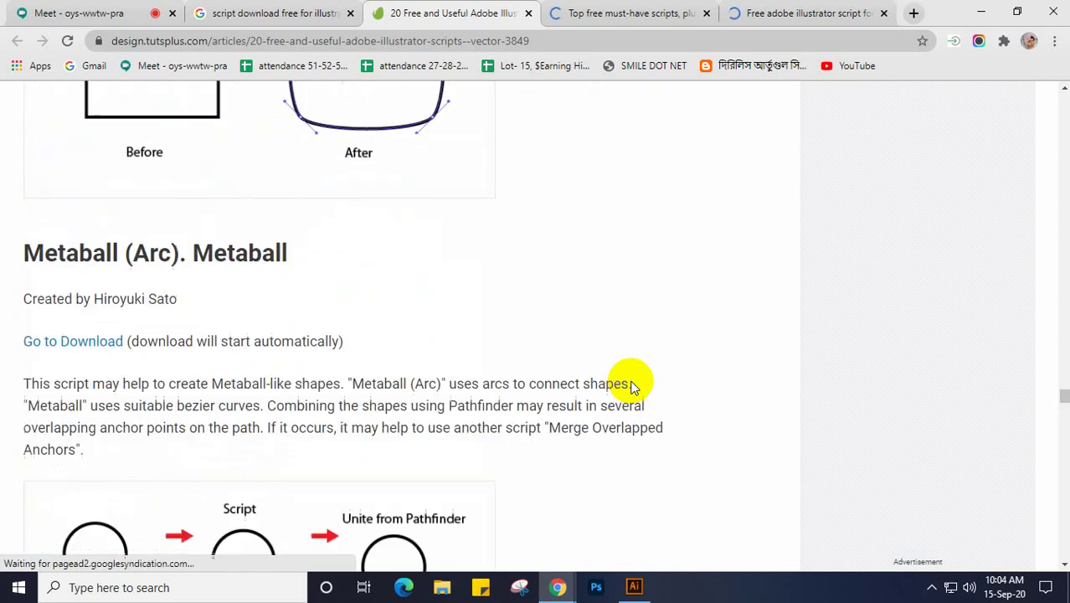
scroll(632, 387, "down", 2)
scroll(632, 387, "down", 1)
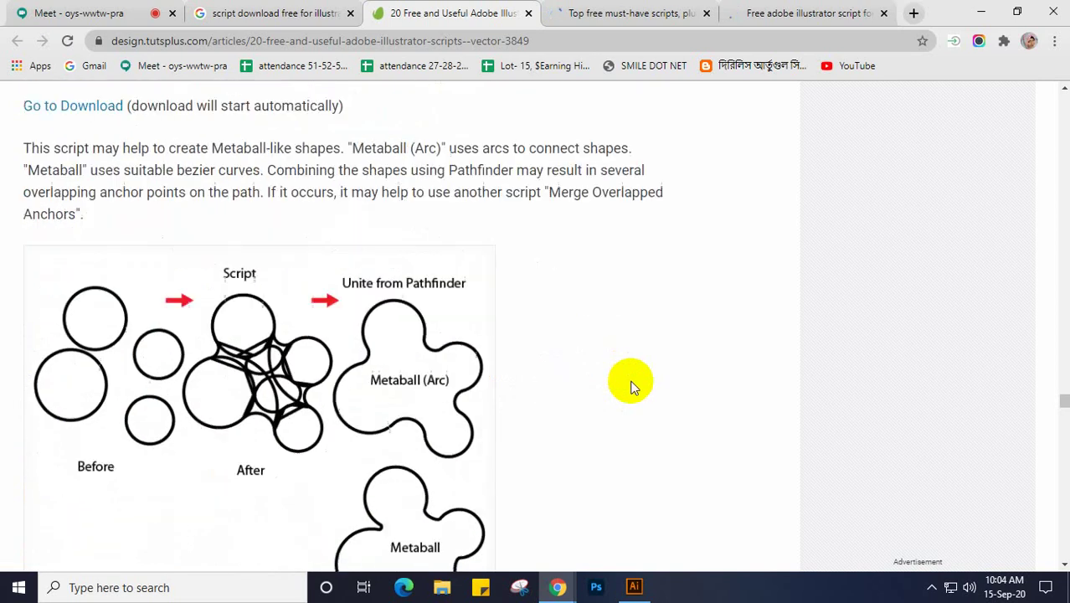
scroll(633, 387, "down", 2)
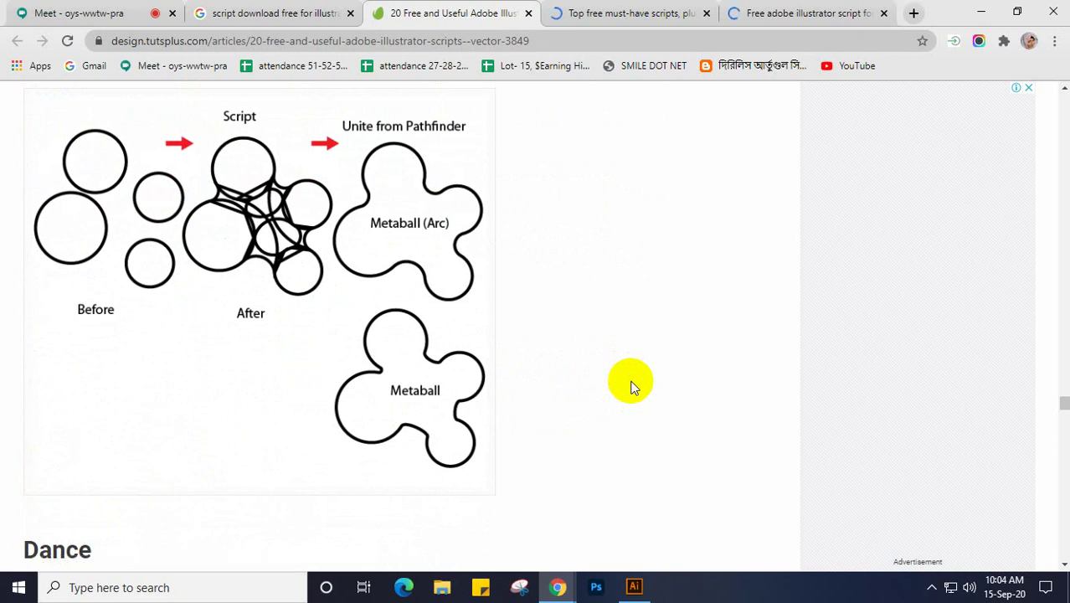
scroll(633, 387, "down", 1)
scroll(632, 387, "down", 4)
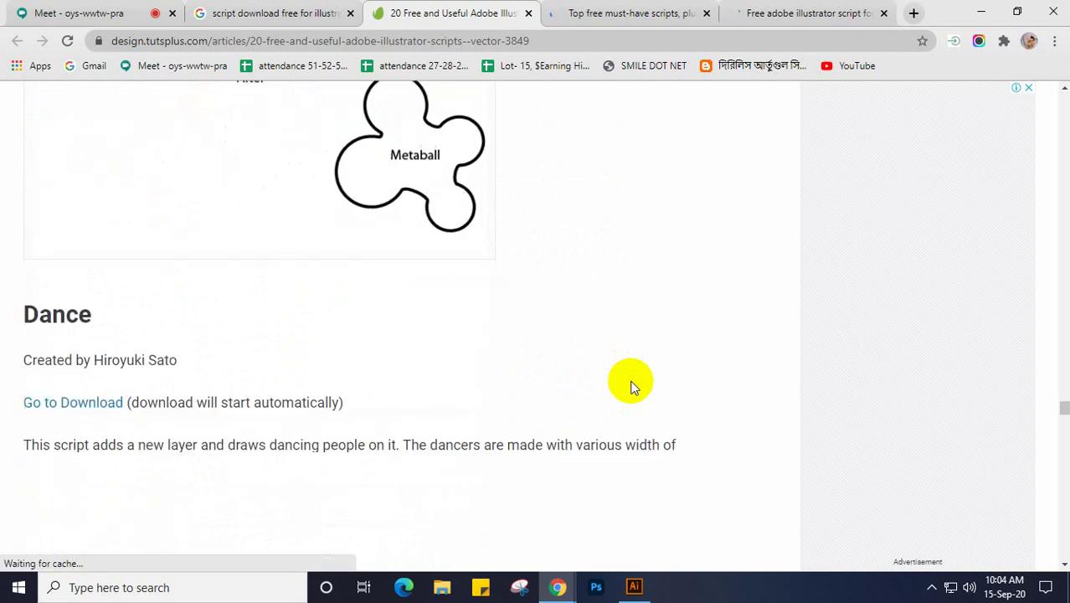
scroll(632, 387, "up", 4)
scroll(633, 387, "up", 4)
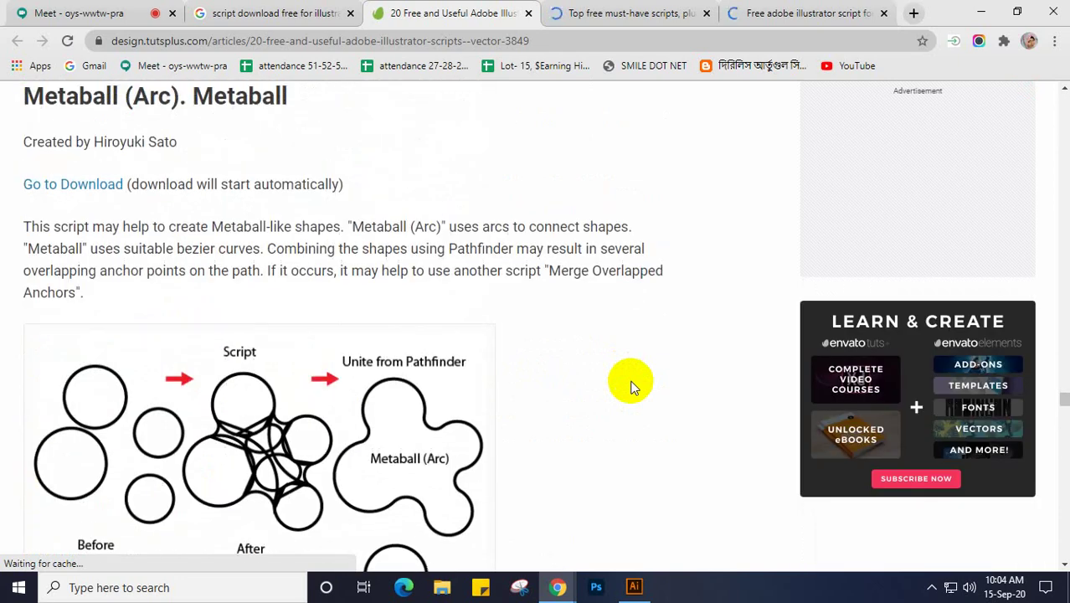
- Review the rest of the Metaball examples, the Dance script entry and the related Illustrator script links closing the article
scroll(632, 387, "down", 7)
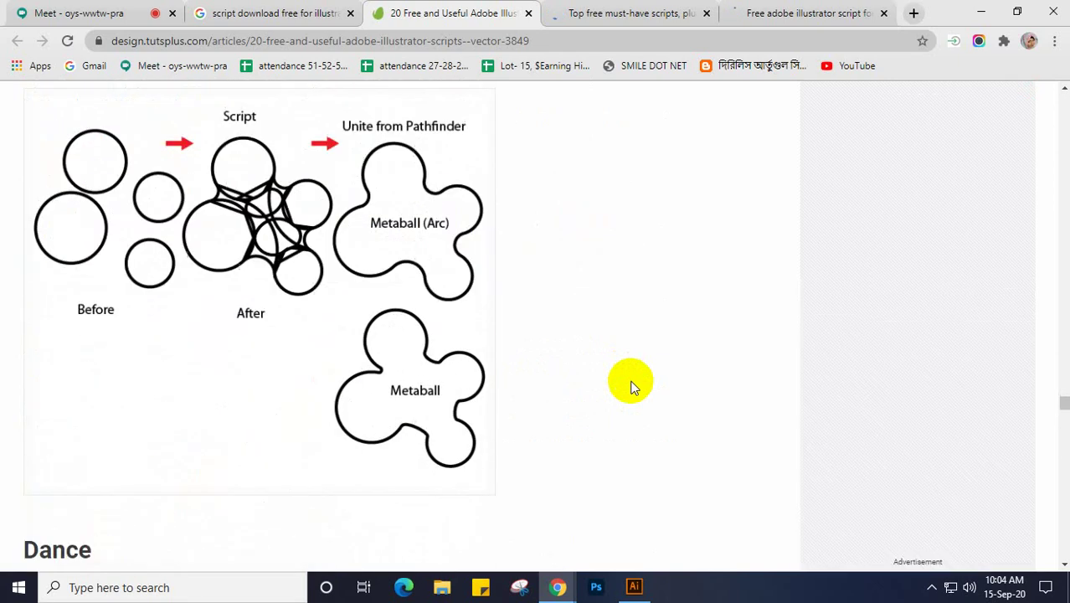
scroll(632, 387, "down", 3)
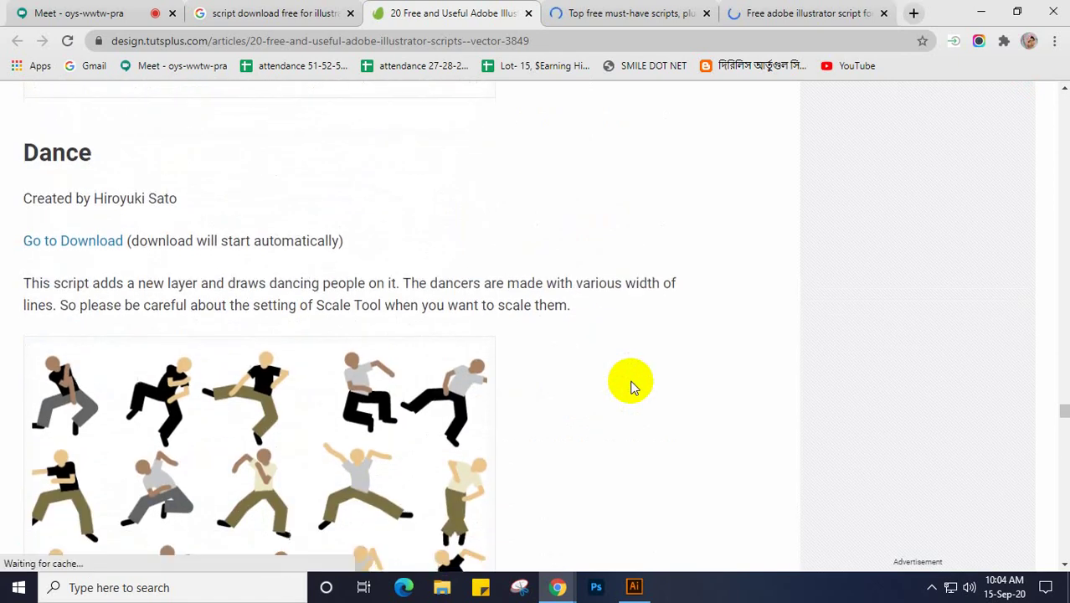
scroll(633, 387, "down", 5)
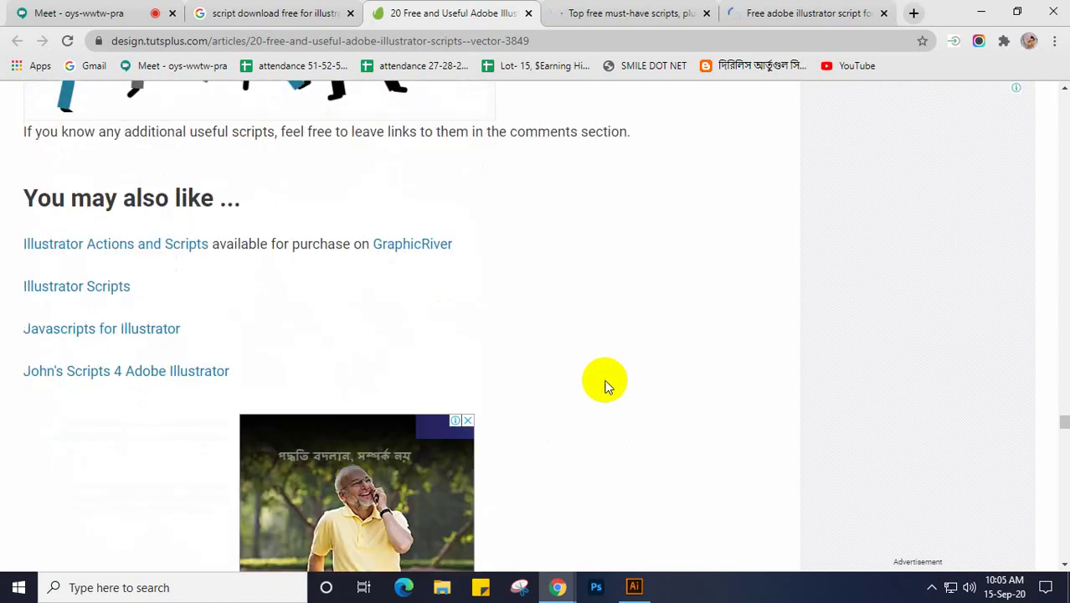
scroll(607, 385, "down", 1)
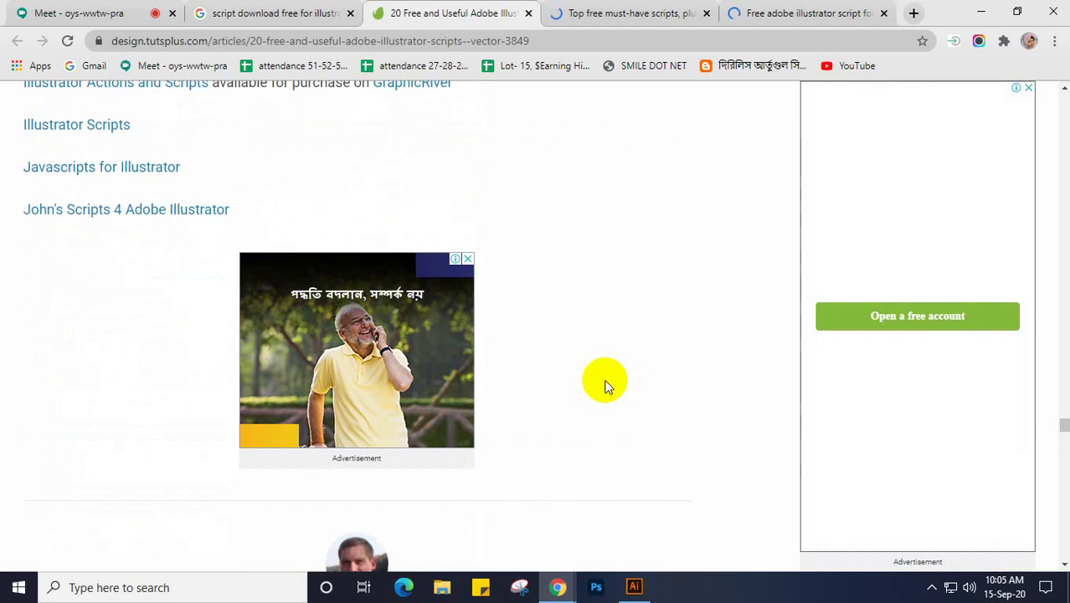
scroll(607, 385, "down", 2)
- Read the comments on where to place script files on Windows and Mac, and return to the Metaball and Dance entries
scroll(607, 385, "down", 3)
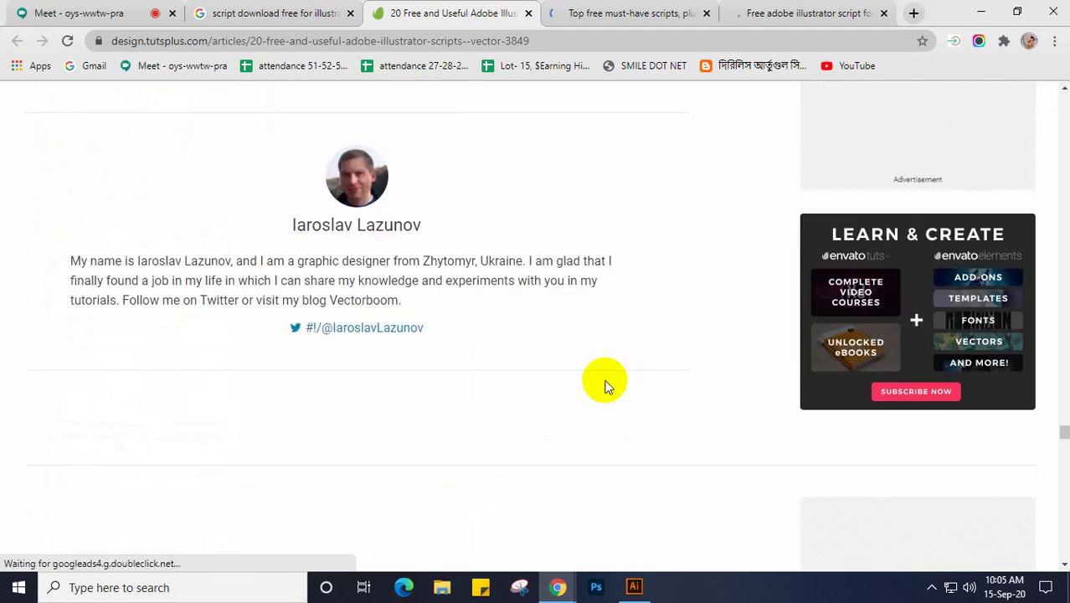
scroll(607, 386, "up", 4)
scroll(607, 385, "down", 3)
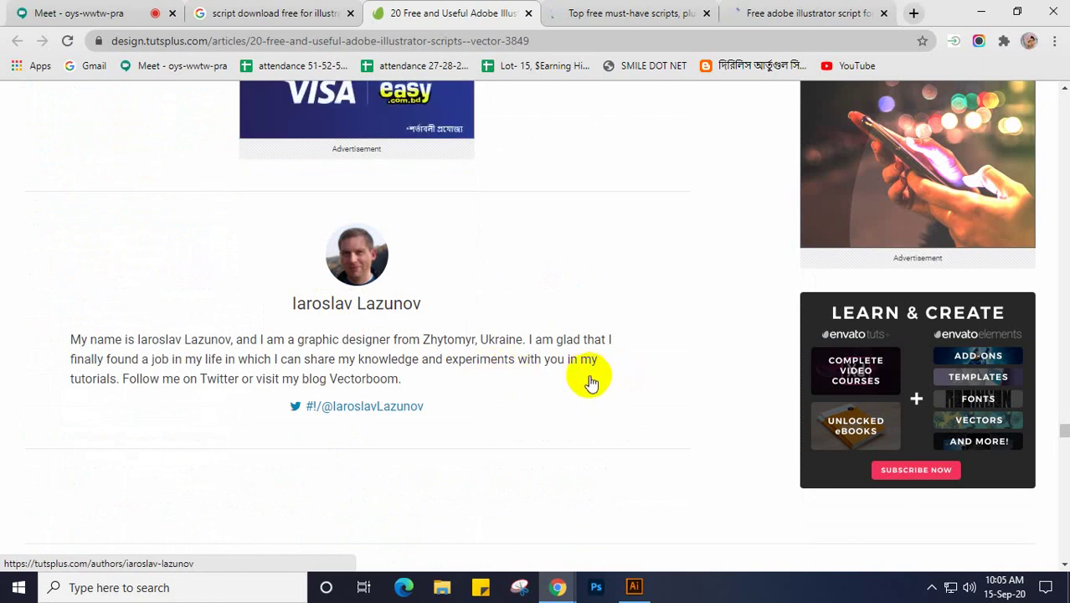
scroll(583, 384, "down", 3)
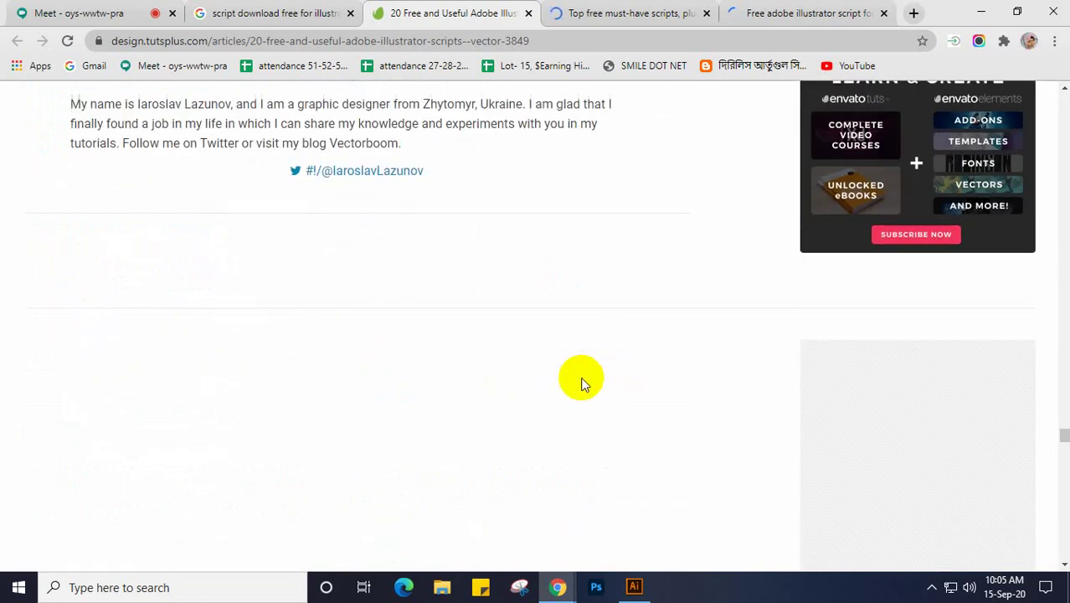
scroll(584, 374, "up", 3)
scroll(589, 387, "down", 5)
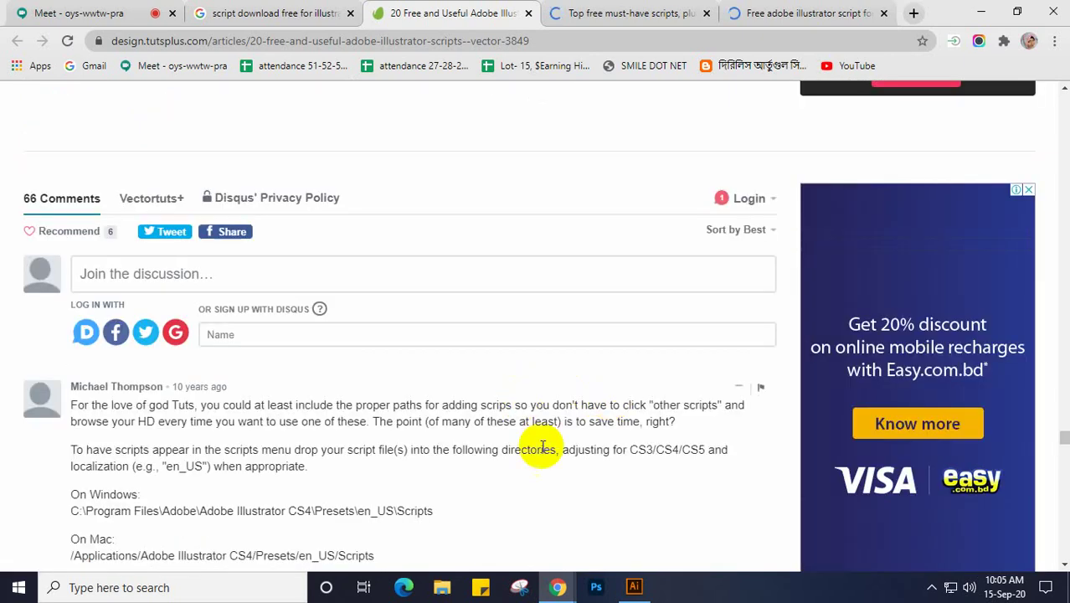
scroll(543, 446, "down", 1)
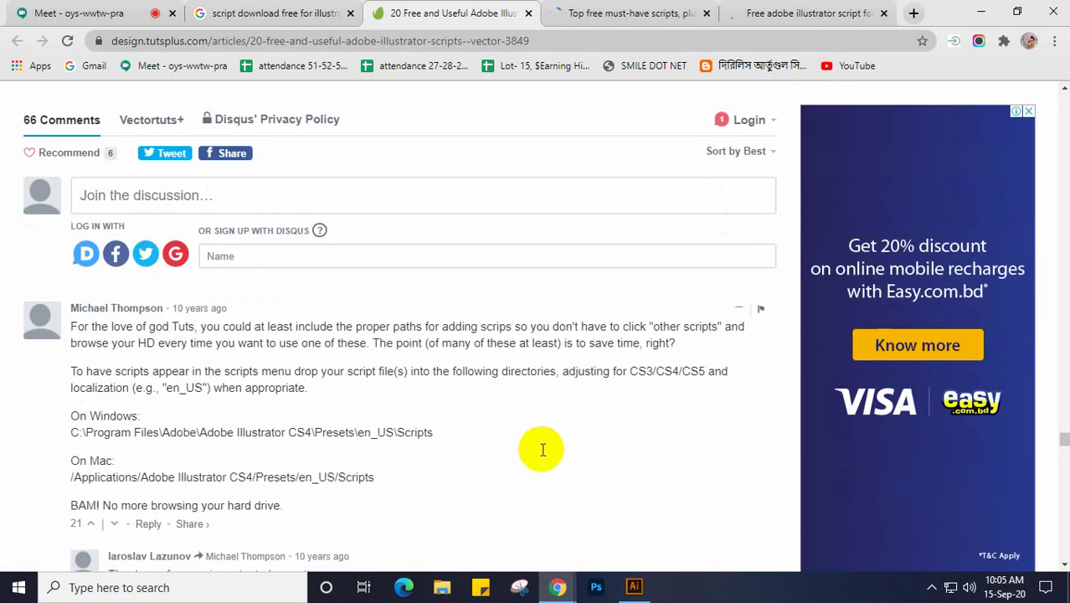
scroll(543, 450, "down", 3)
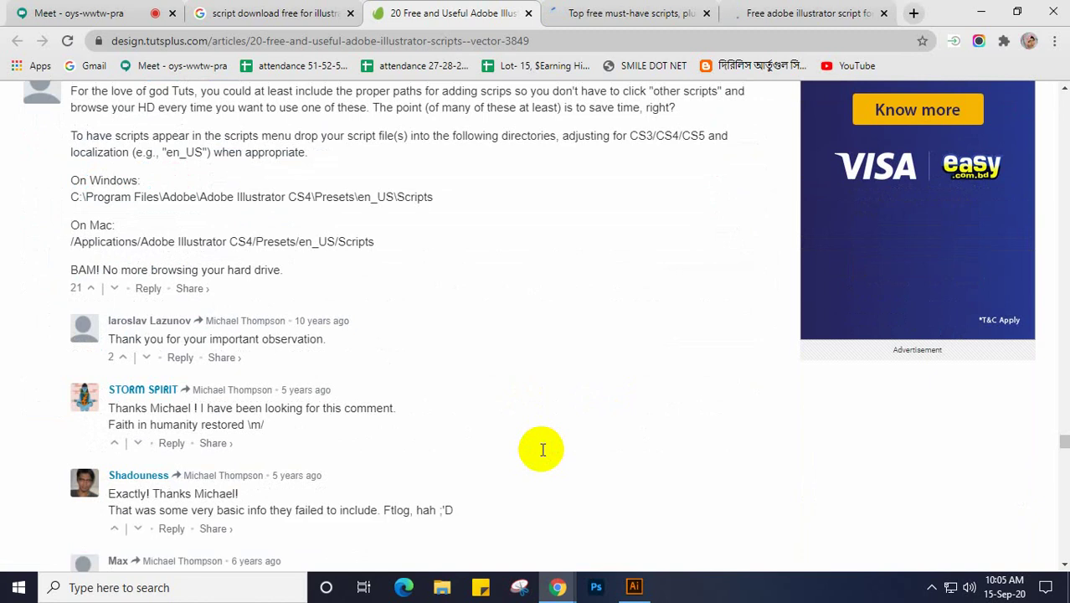
scroll(543, 450, "up", 1)
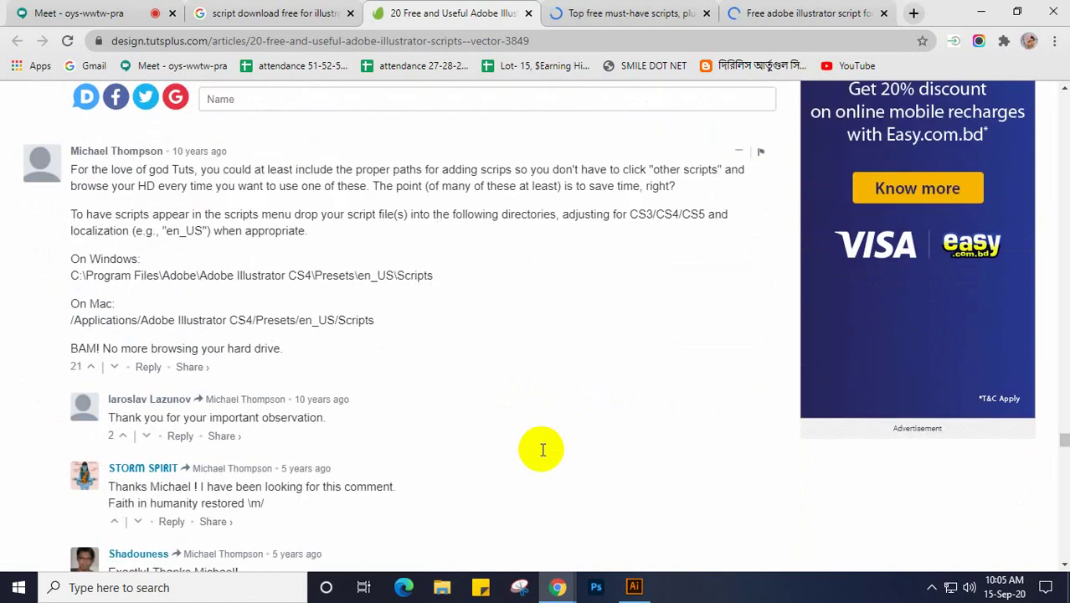
scroll(543, 449, "up", 4)
scroll(542, 449, "up", 15)
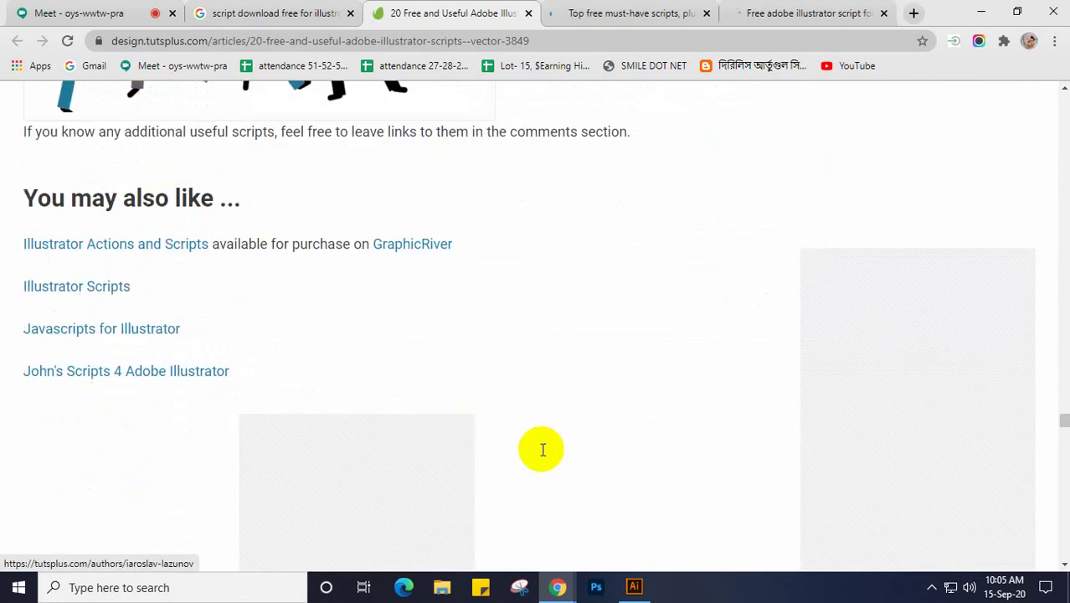
scroll(543, 450, "up", 6)
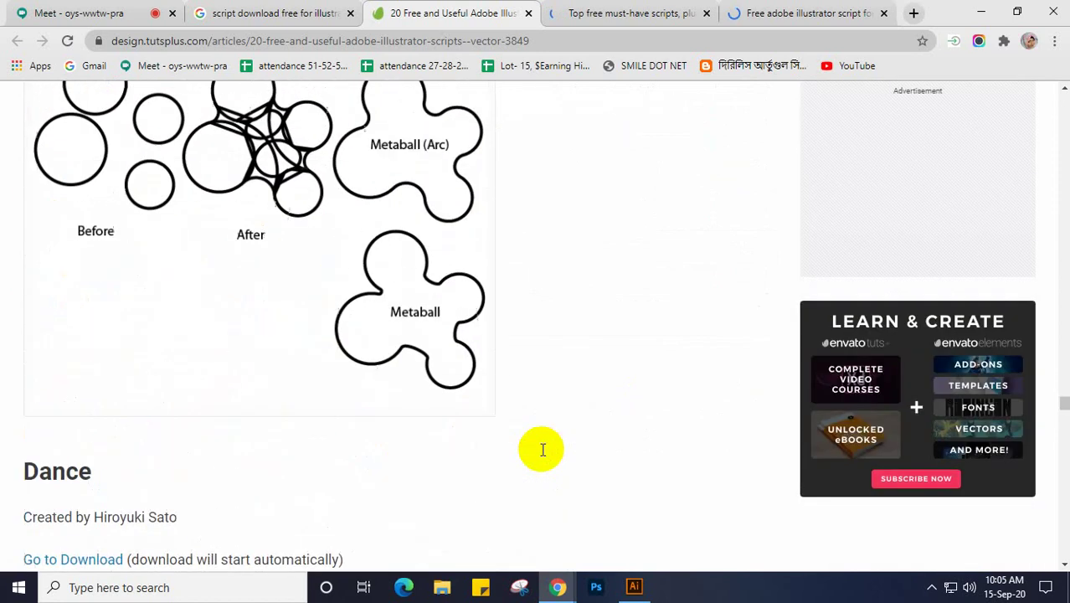
scroll(570, 224, "up", 4)
- Bring up the Astute Graphics article on top free must-have Illustrator scripts and review its MirrorMe plugin entry
left_click(627, 12)
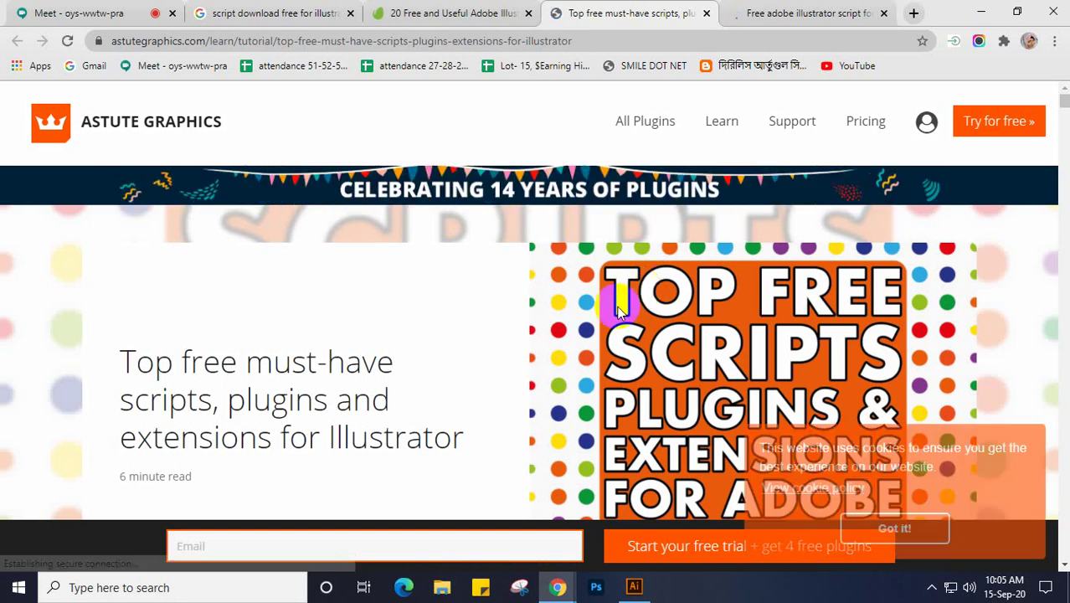
scroll(345, 243, "down", 2)
scroll(519, 368, "down", 3)
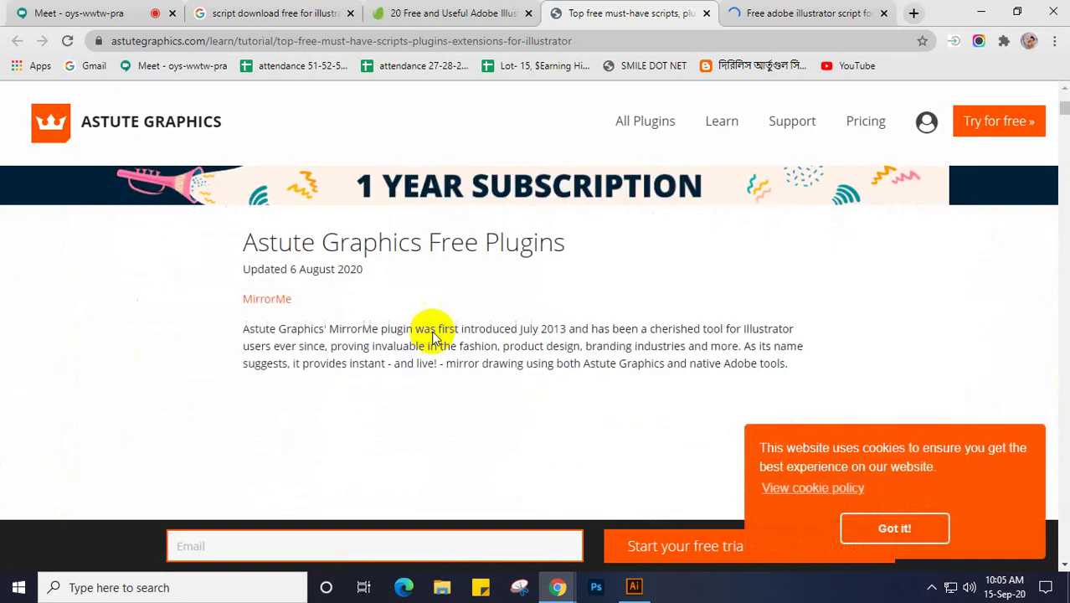
scroll(392, 325, "down", 5)
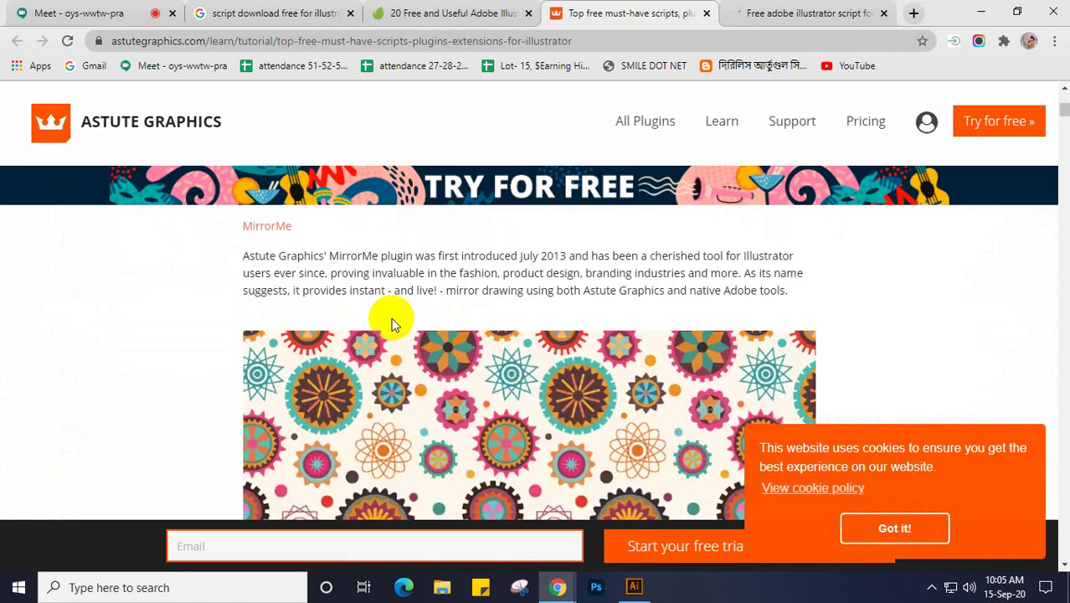
- Examine the Autosaviour plugin description and its document settings and new document settings illustrations
scroll(391, 317, "down", 3)
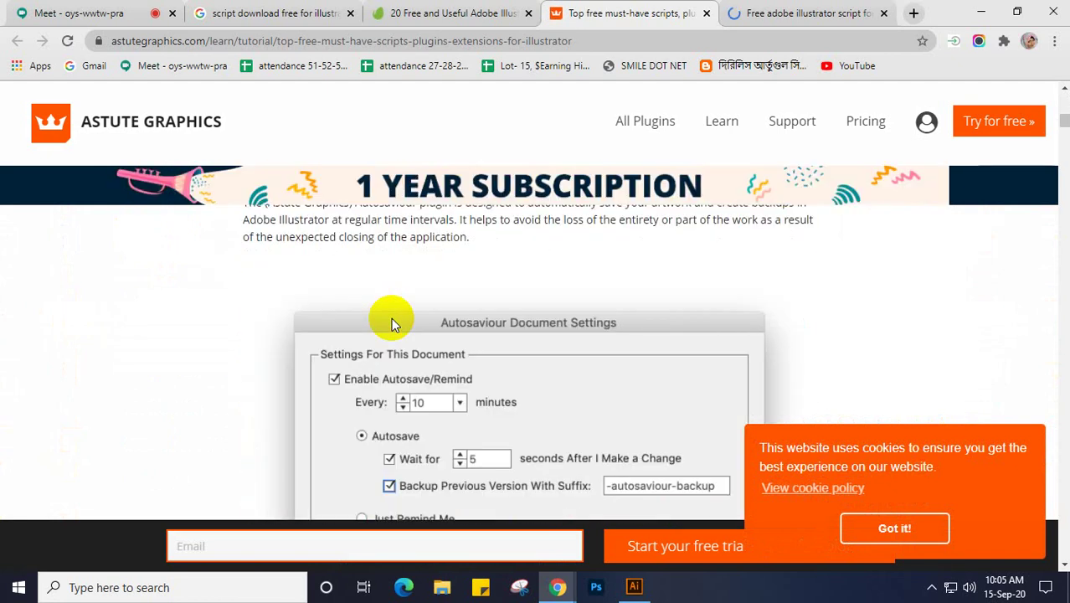
scroll(188, 318, "down", 3)
scroll(188, 318, "up", 1)
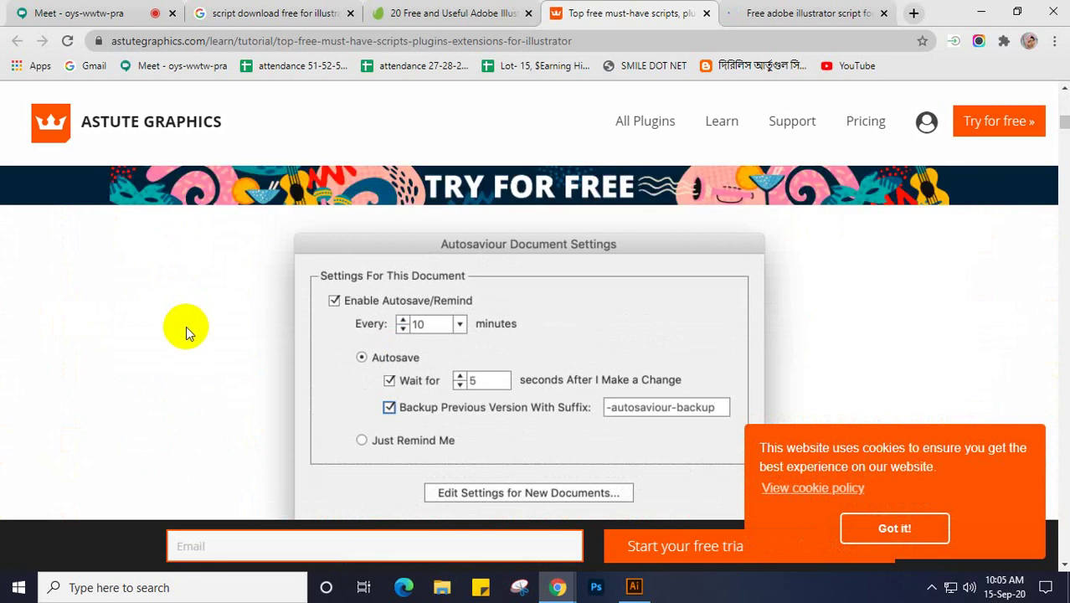
scroll(186, 325, "down", 1)
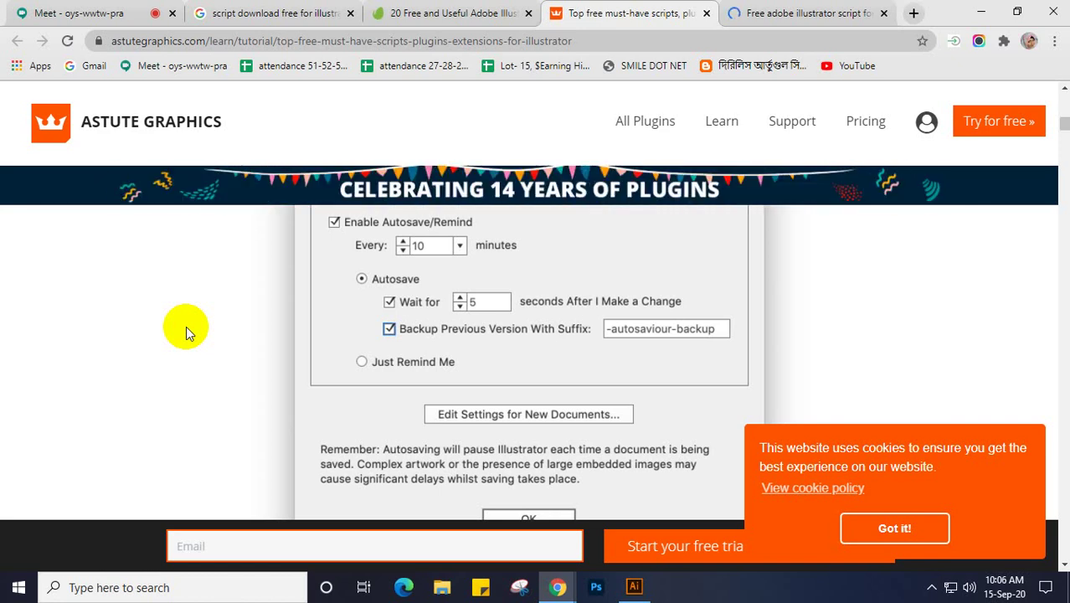
scroll(186, 326, "down", 2)
scroll(186, 326, "down", 3)
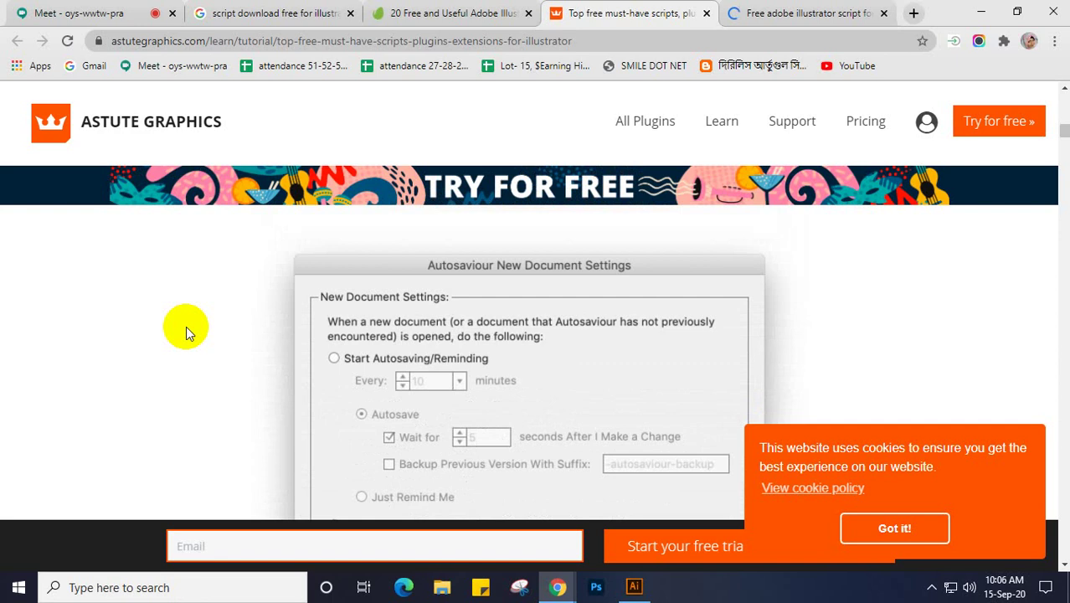
scroll(186, 326, "down", 6)
scroll(186, 326, "down", 2)
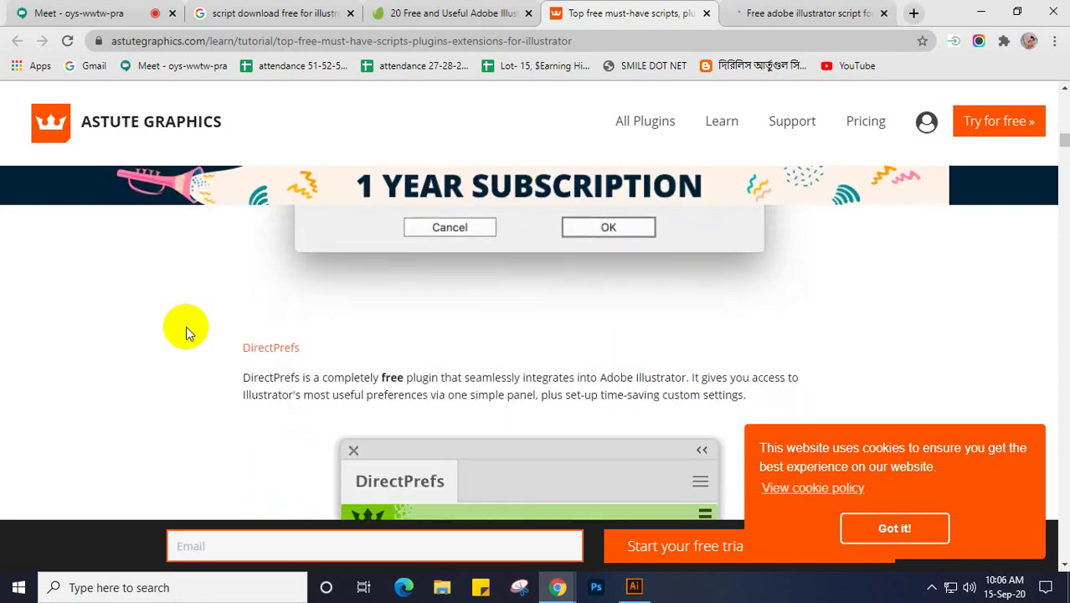
- Look through the DirectPrefs entry, the axonometry panel plugin with its cube example images, and the Nimbling Clippers description
scroll(186, 325, "down", 3)
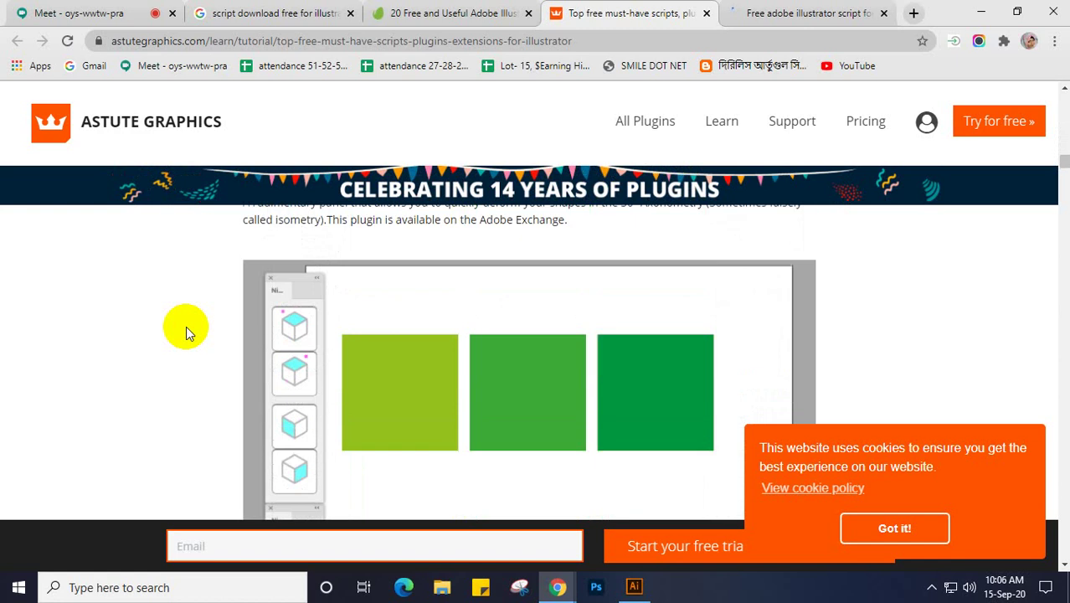
scroll(186, 326, "down", 3)
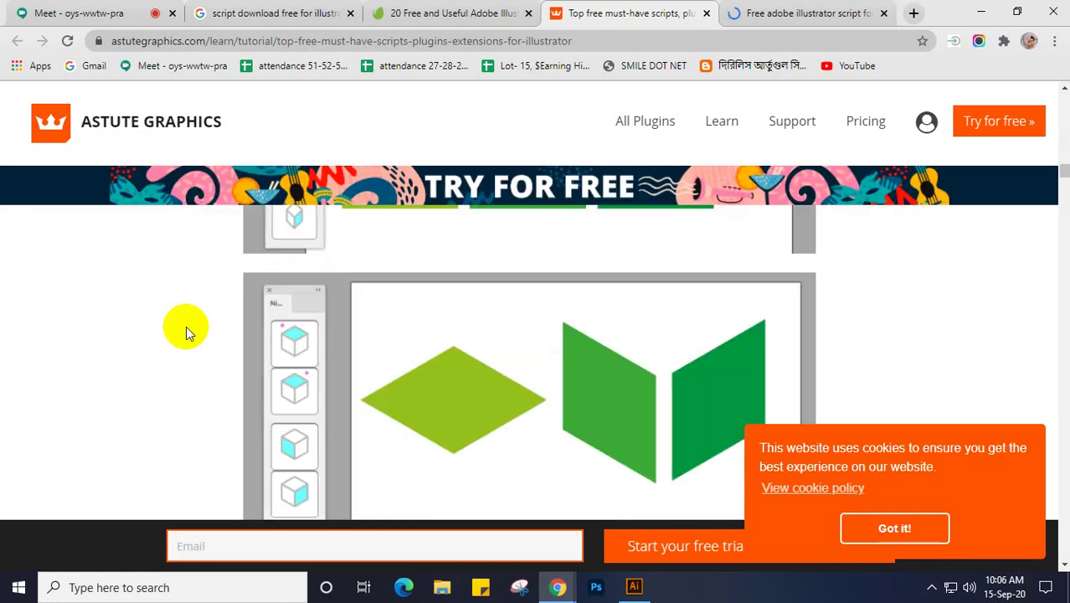
scroll(186, 326, "down", 3)
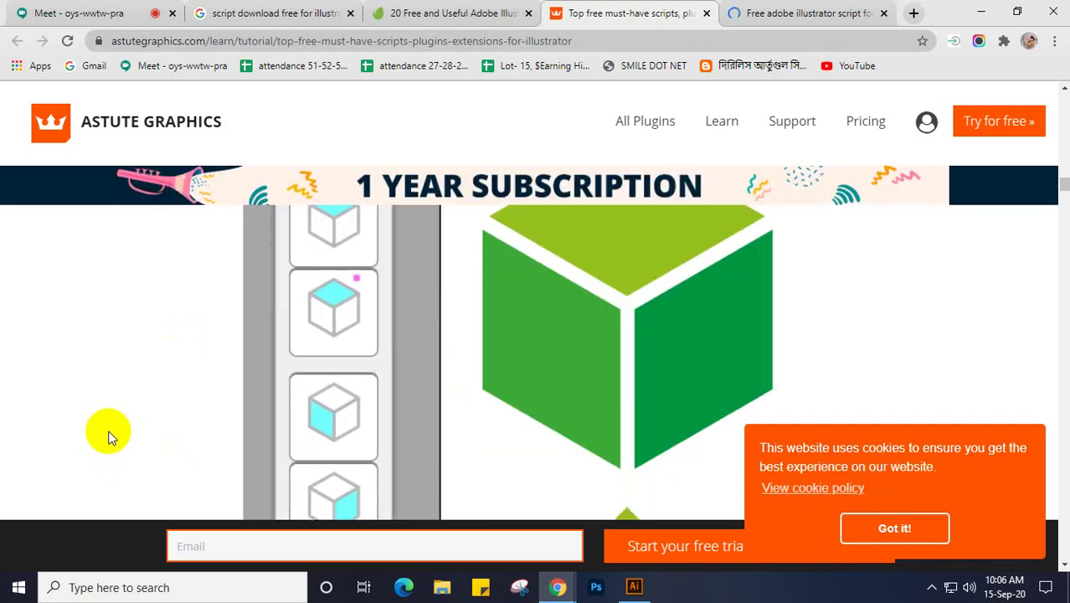
scroll(109, 435, "down", 4)
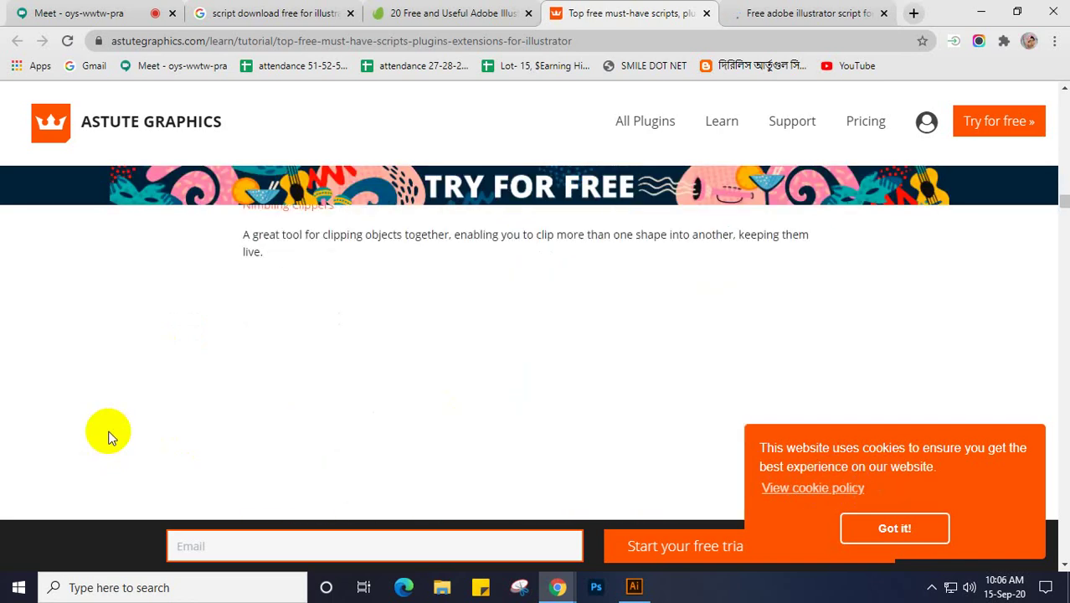
scroll(109, 436, "up", 1)
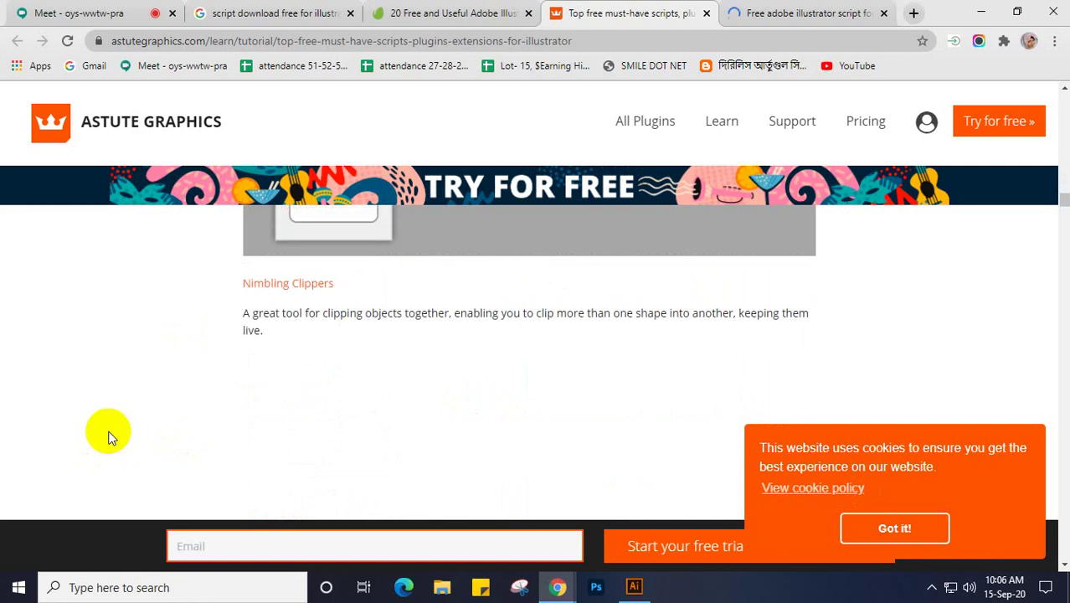
scroll(111, 435, "down", 1)
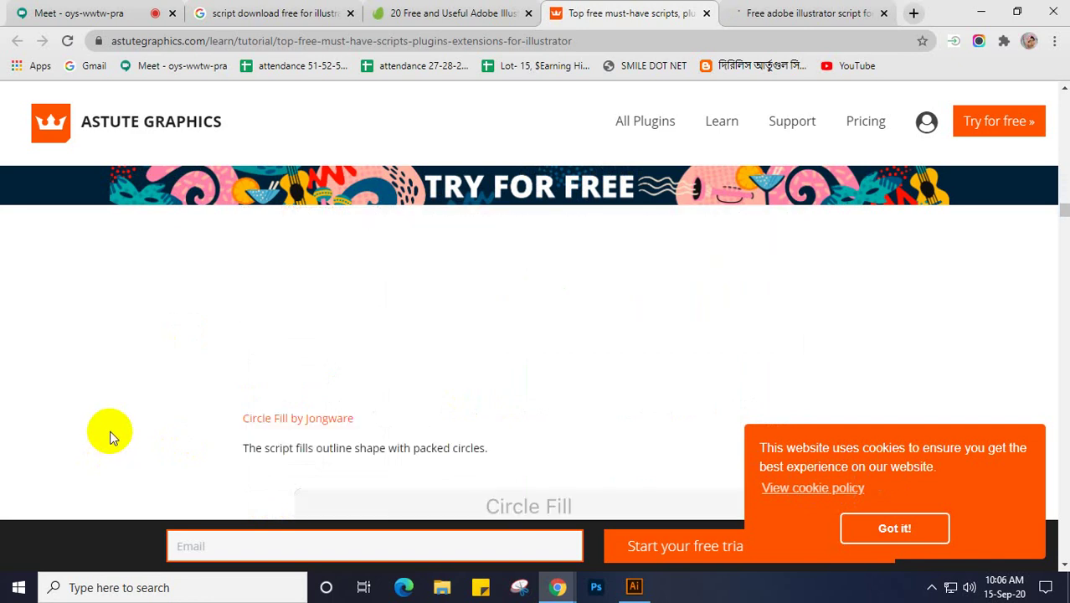
- Examine the Circle Fill script's size, distance and color options and its VECTOR lettering example
scroll(108, 436, "down", 4)
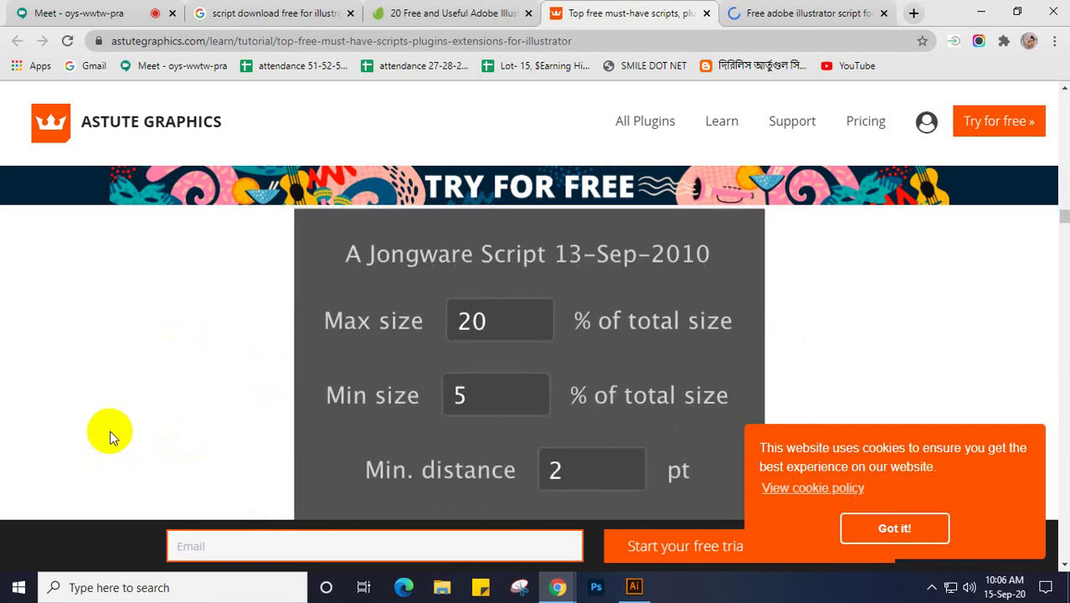
scroll(109, 436, "down", 7)
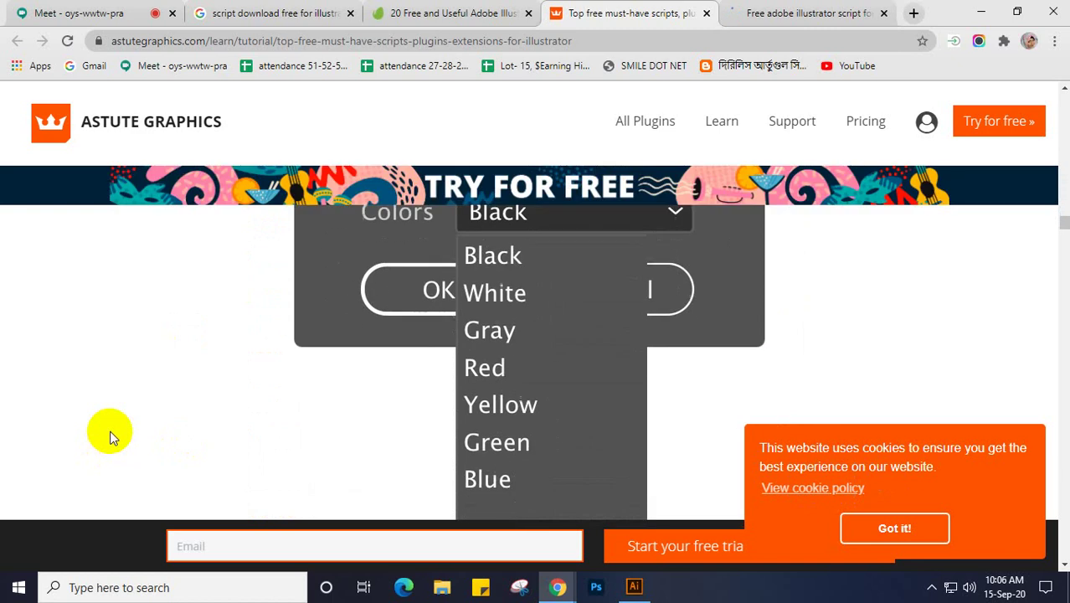
scroll(109, 436, "down", 7)
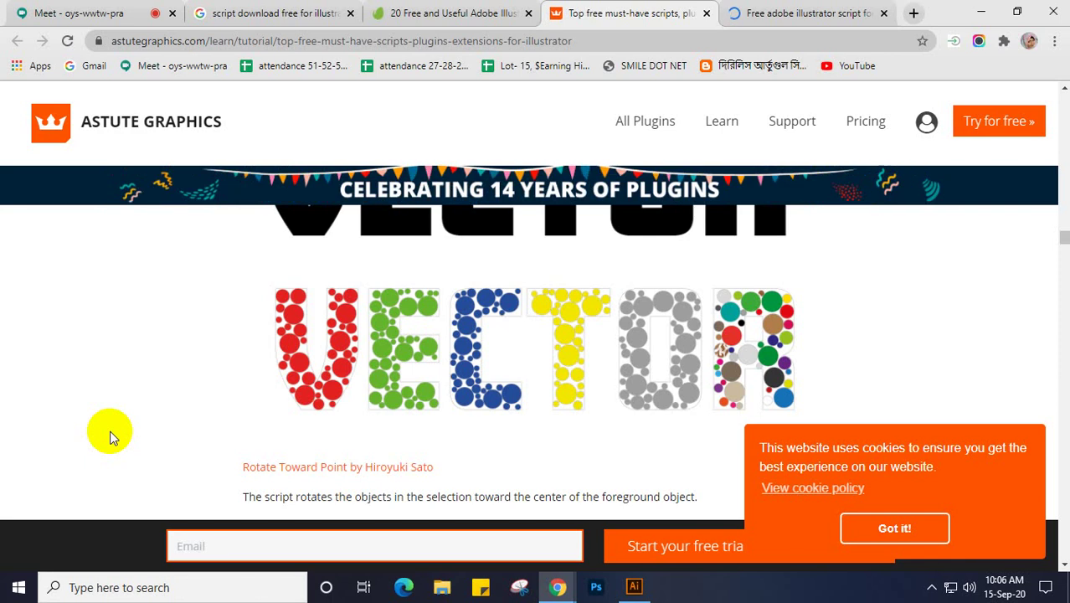
- Review the Rotate Toward Point and Rotate as Top script examples, and glance at the SelectPointsByType path-editing script
scroll(109, 436, "down", 2)
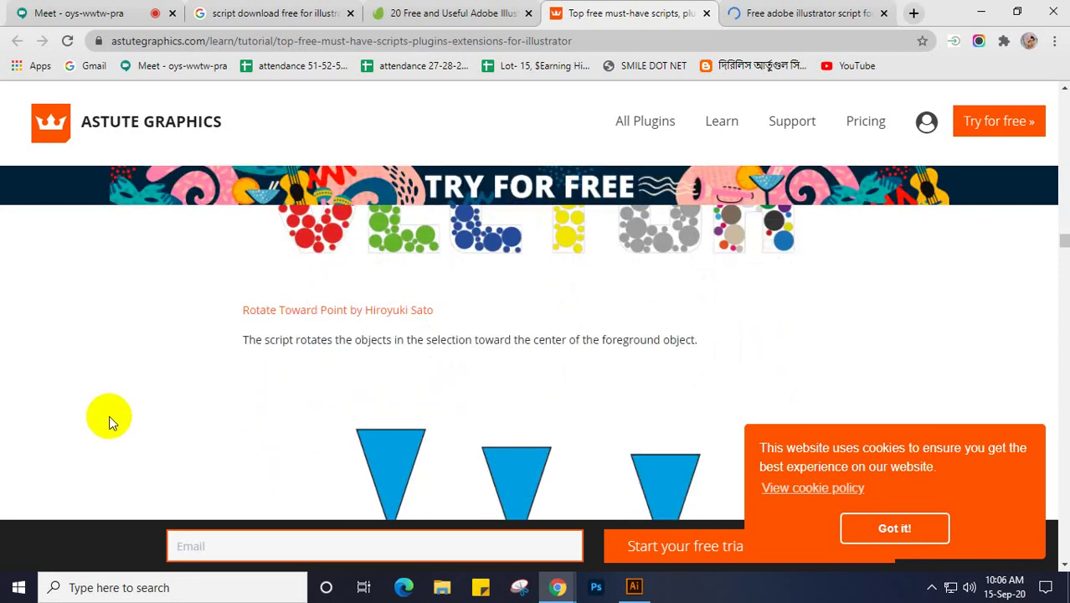
scroll(105, 399, "down", 5)
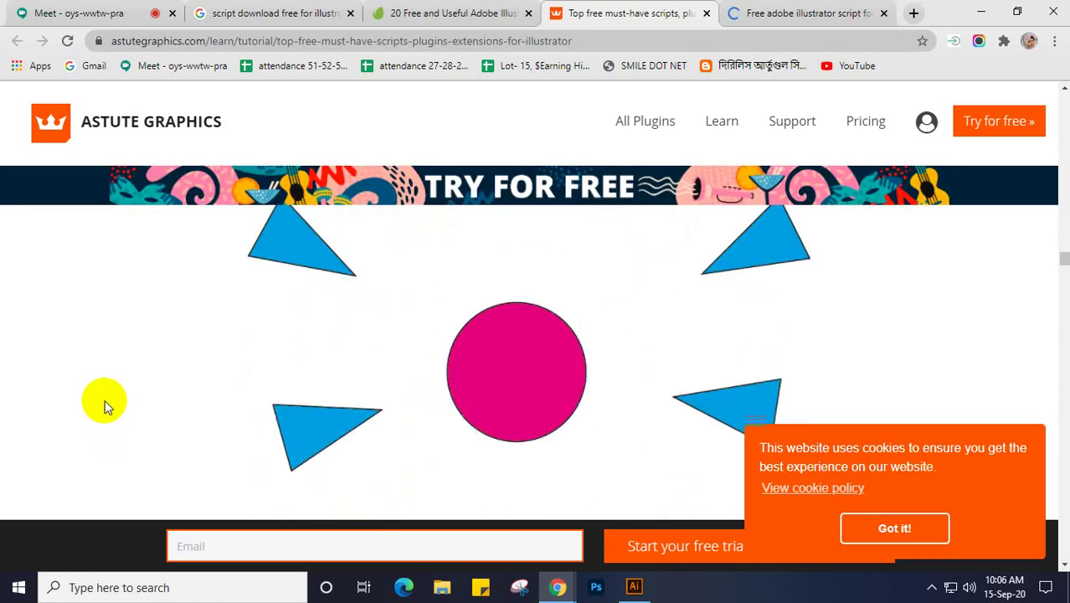
scroll(104, 400, "down", 3)
scroll(105, 399, "down", 3)
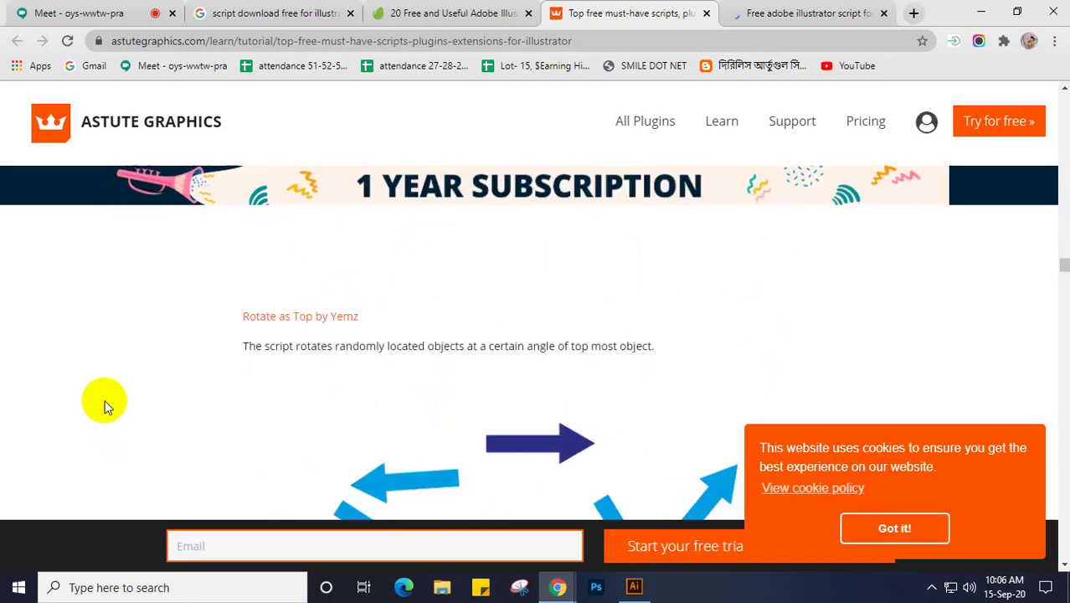
scroll(104, 399, "down", 2)
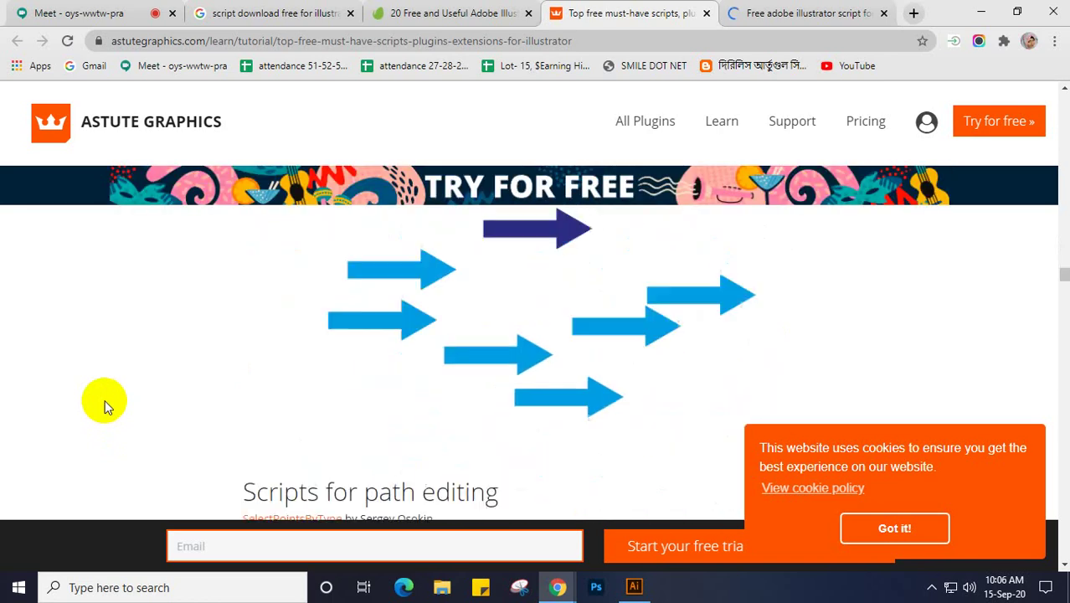
scroll(105, 400, "down", 3)
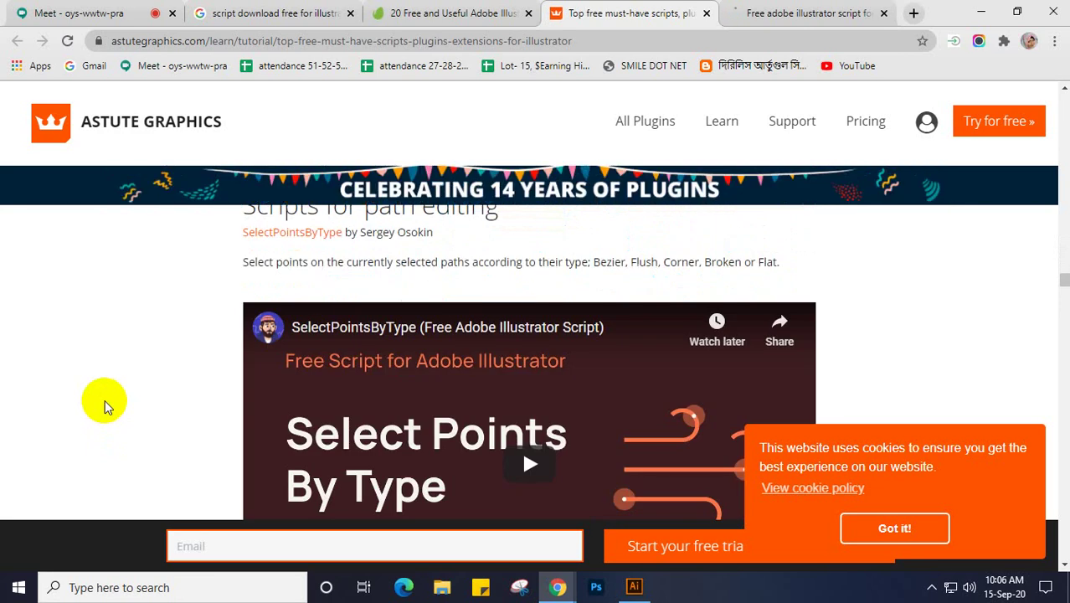
- Look over the SelectPointsByType script's video preview and dismiss the website's cookie notice
scroll(104, 406, "down", 1)
scroll(105, 406, "down", 1)
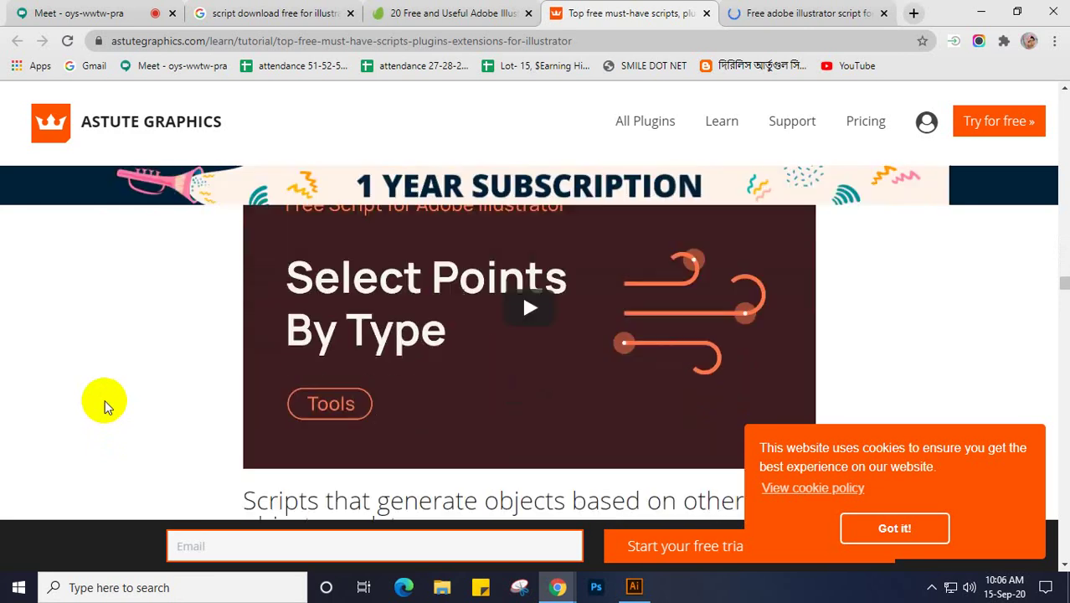
scroll(105, 406, "up", 1)
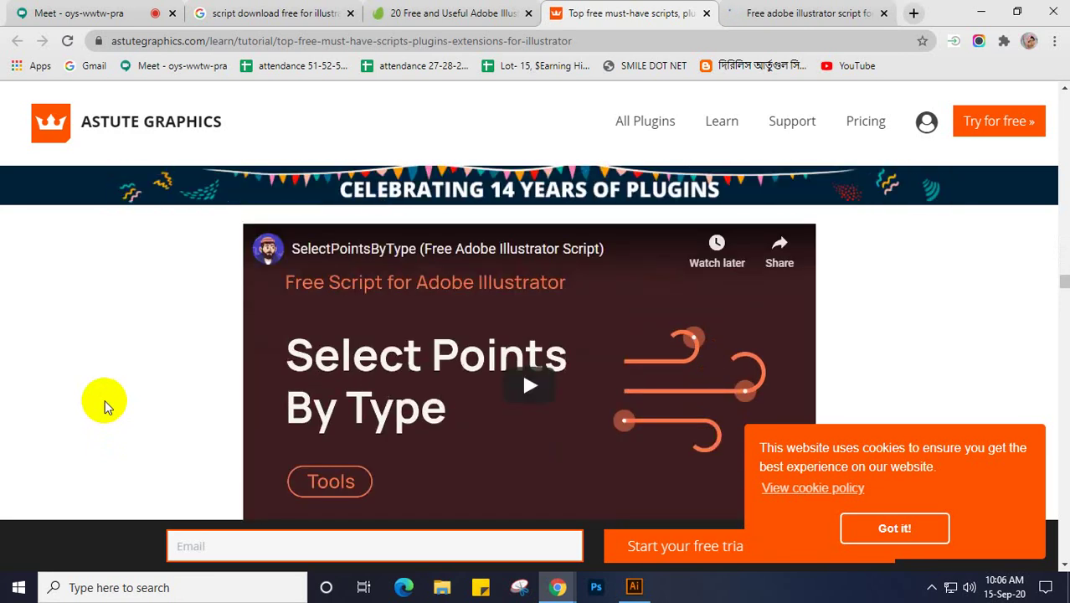
scroll(105, 406, "down", 1)
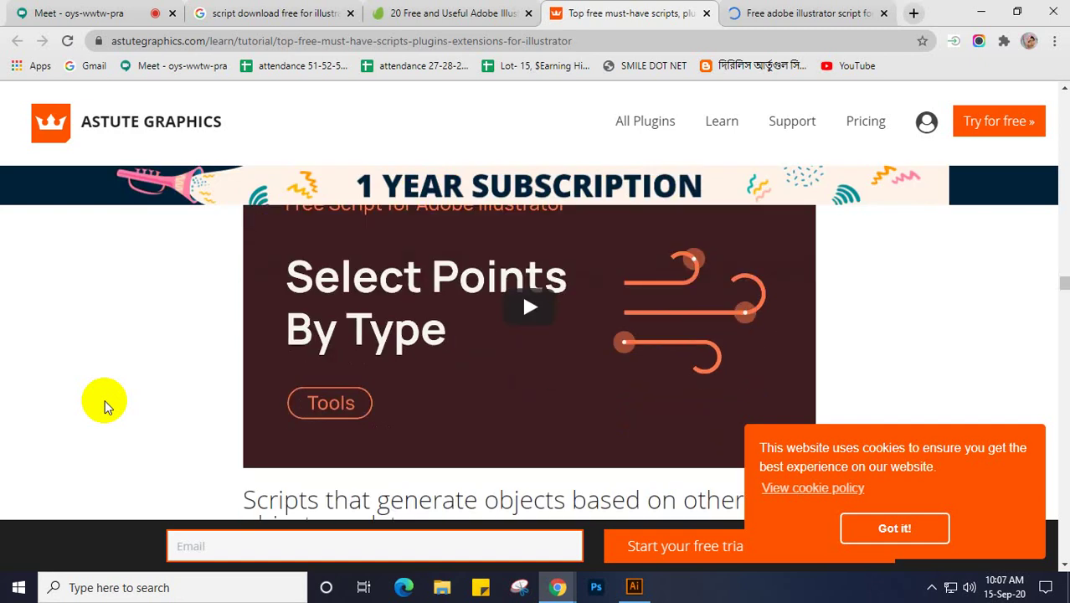
scroll(105, 407, "down", 1)
scroll(105, 406, "up", 1)
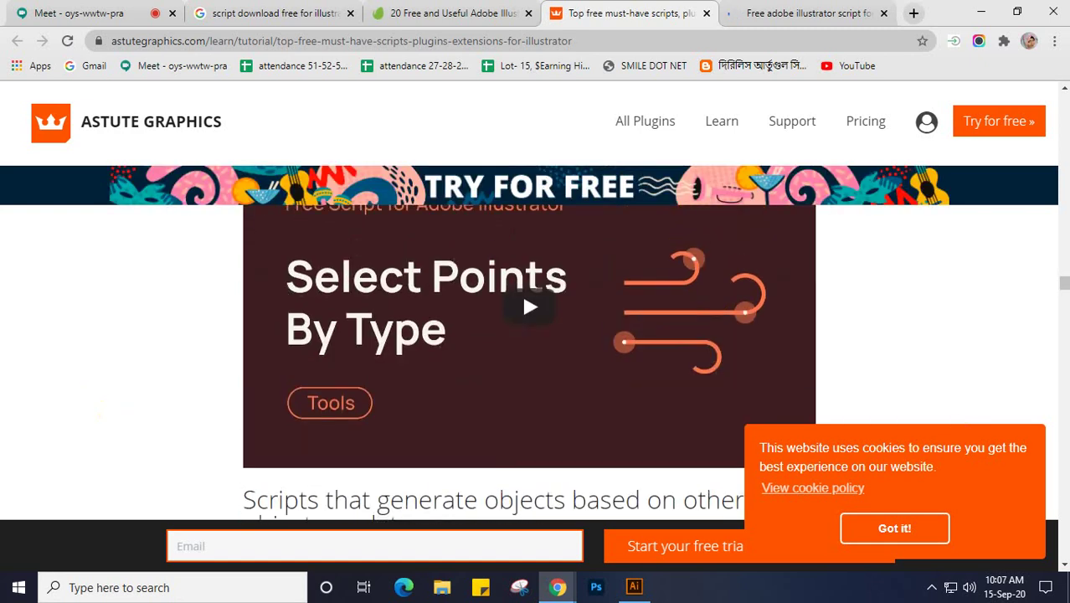
left_click(933, 531)
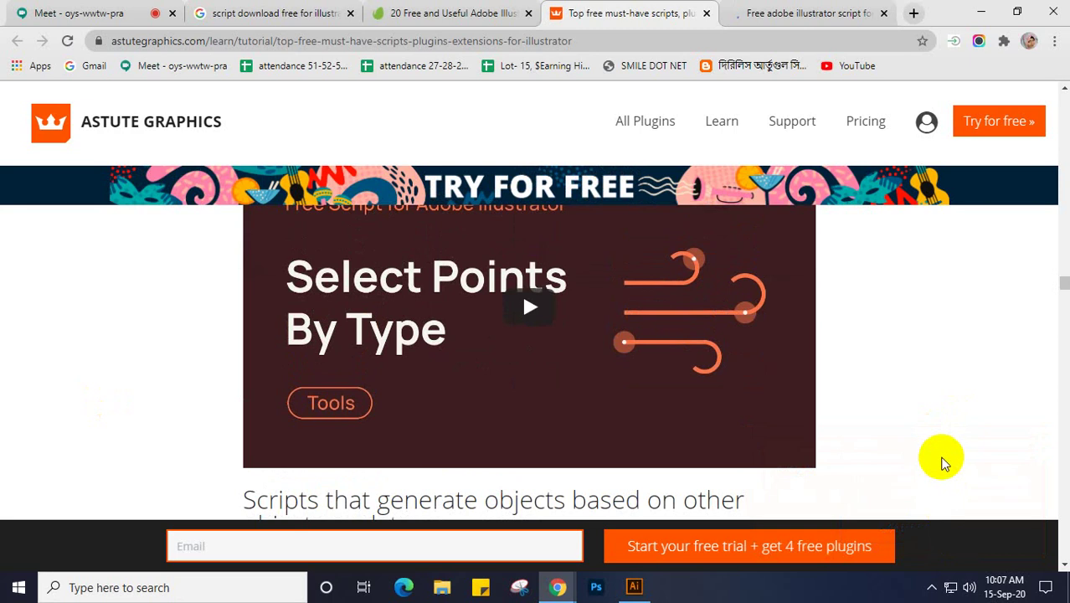
left_click(932, 588)
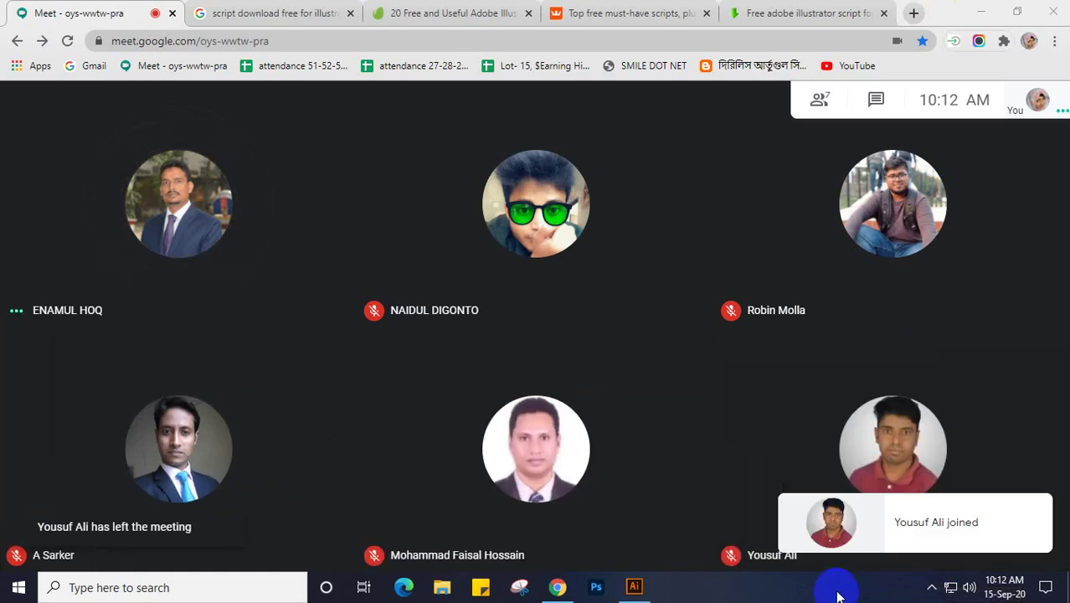
left_click(931, 589)
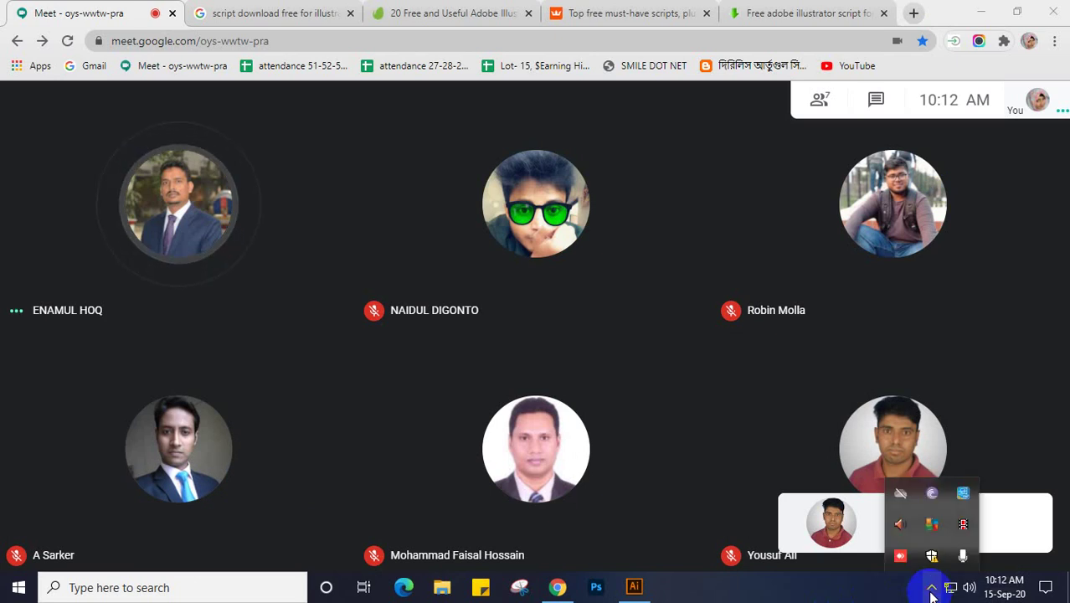
left_click(835, 590)
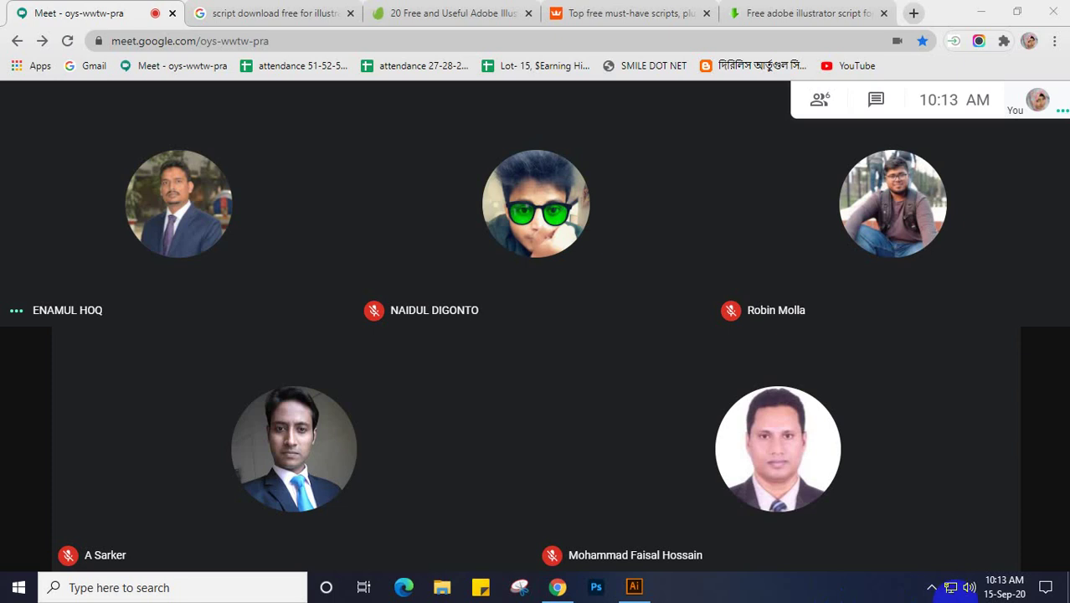
left_click(932, 588)
left_click(963, 523)
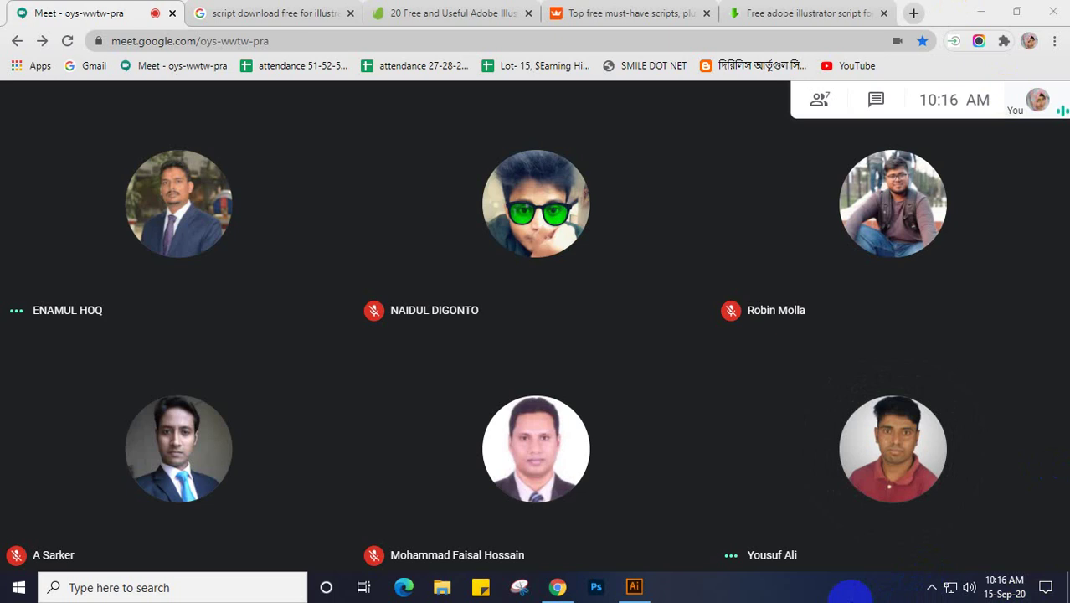
left_click(932, 589)
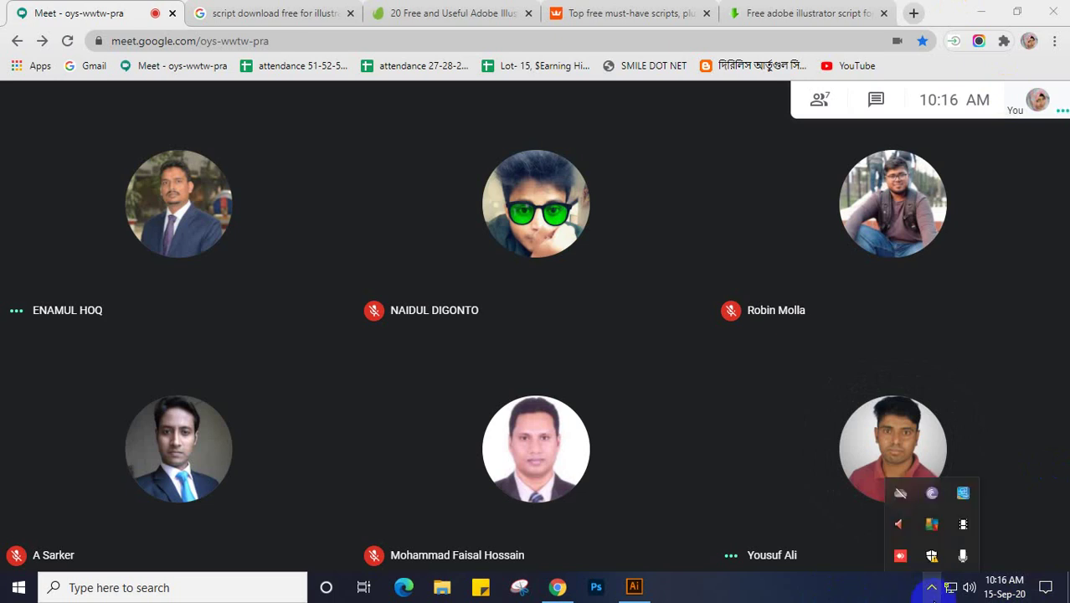
left_click(963, 524)
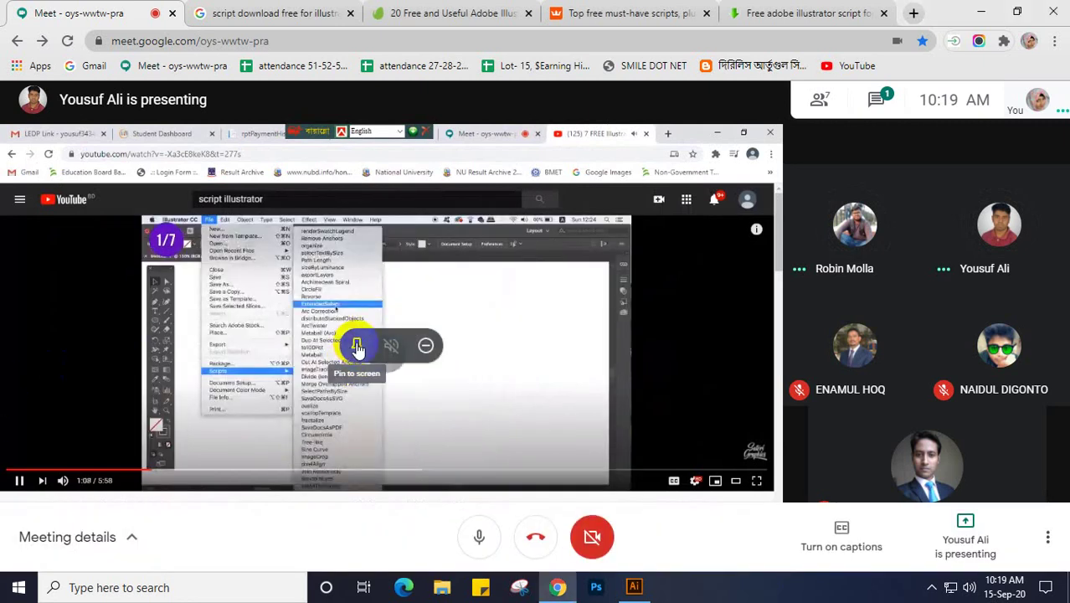
- Pin the participant's presentation of YouTube Illustrator script videos to the screen in the meeting
left_click(357, 347)
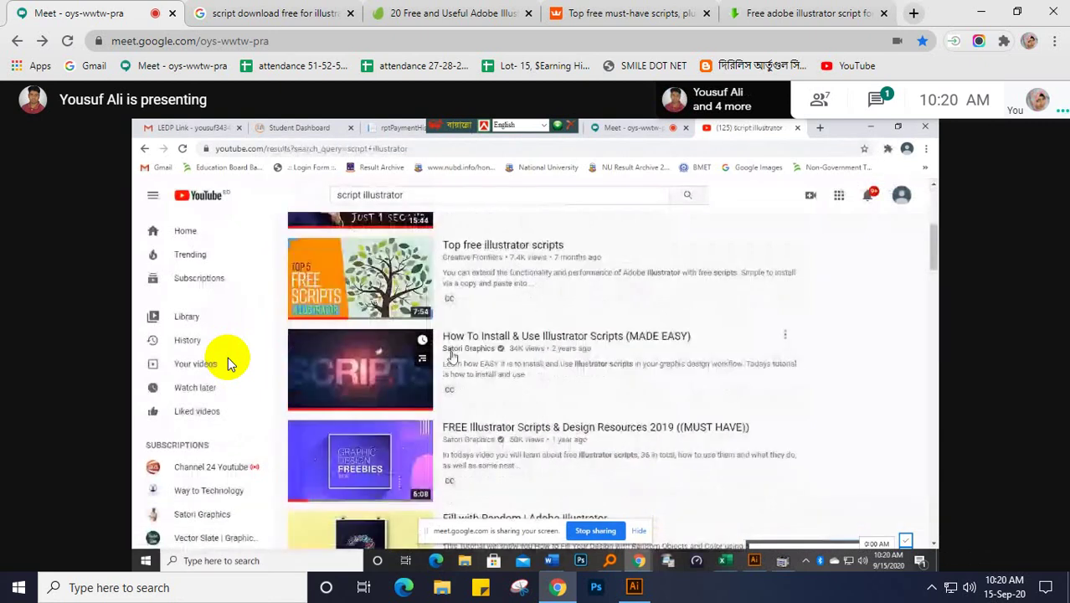
left_click(228, 357)
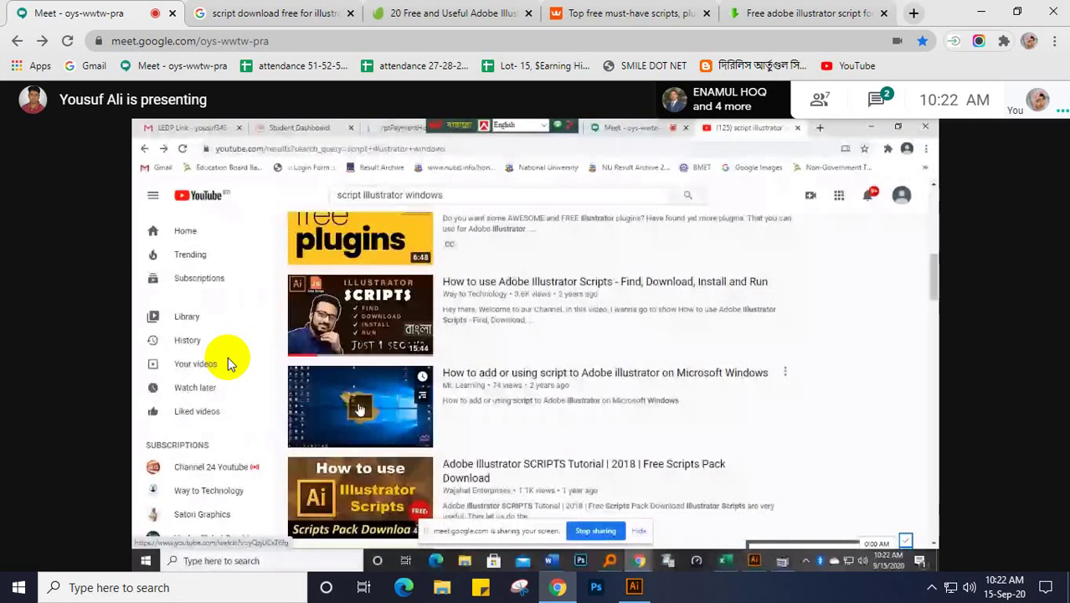
left_click(228, 357)
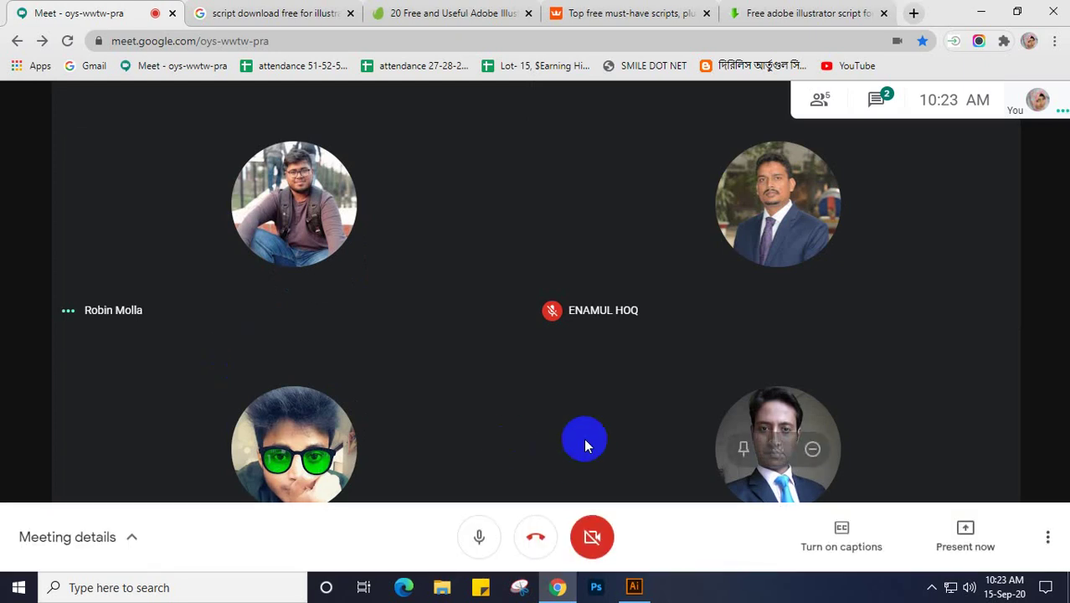
left_click(932, 587)
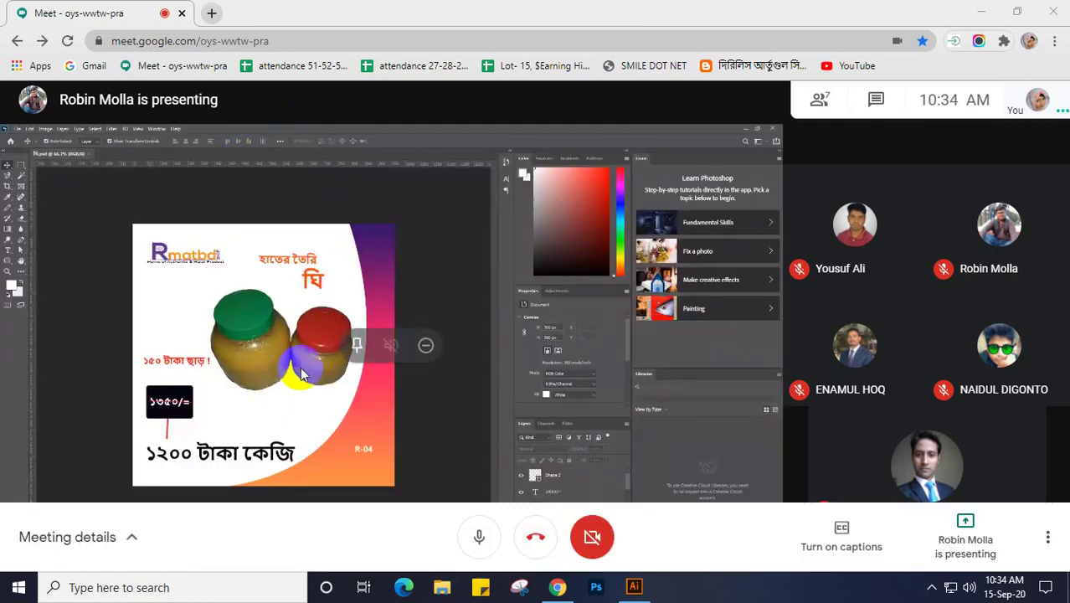
- Pin the participant's Photoshop presentation of the ghee jar design to the screen, and mute and unmute the microphone
left_click(357, 346)
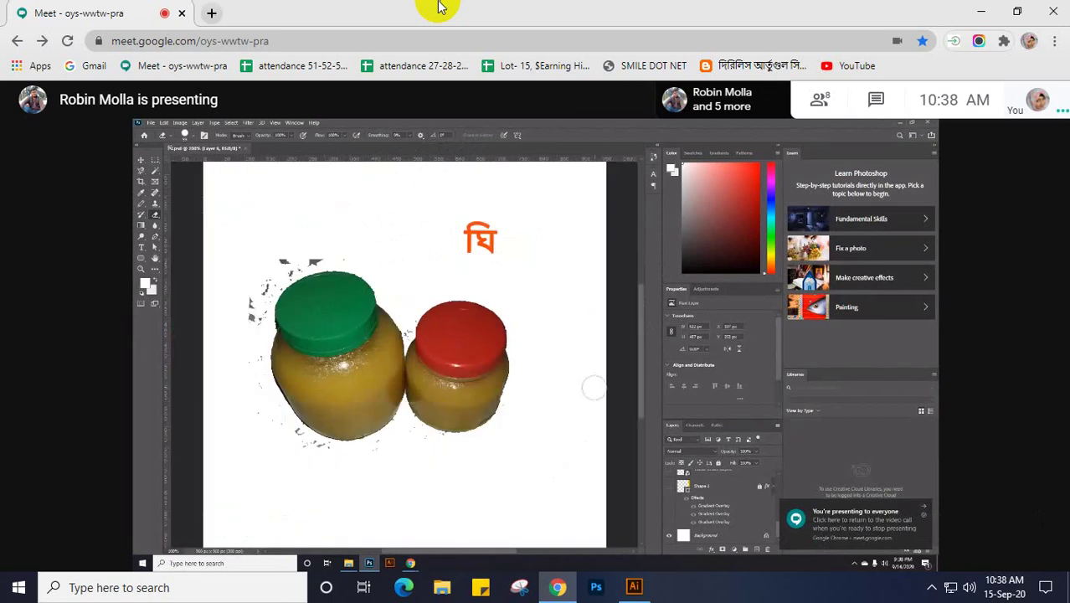
mouse_move(413, 476)
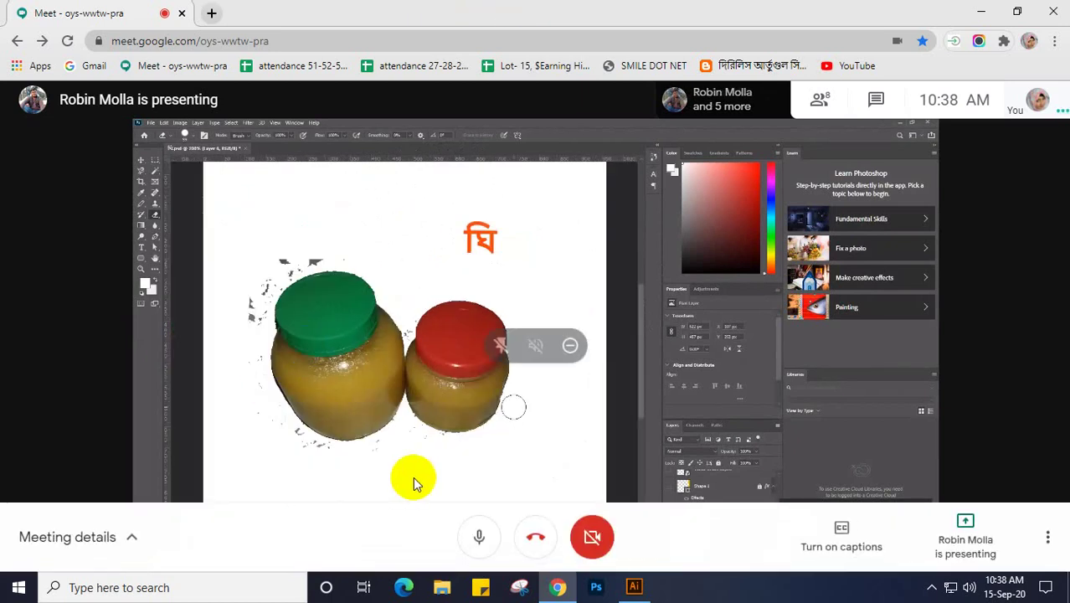
left_click(480, 540)
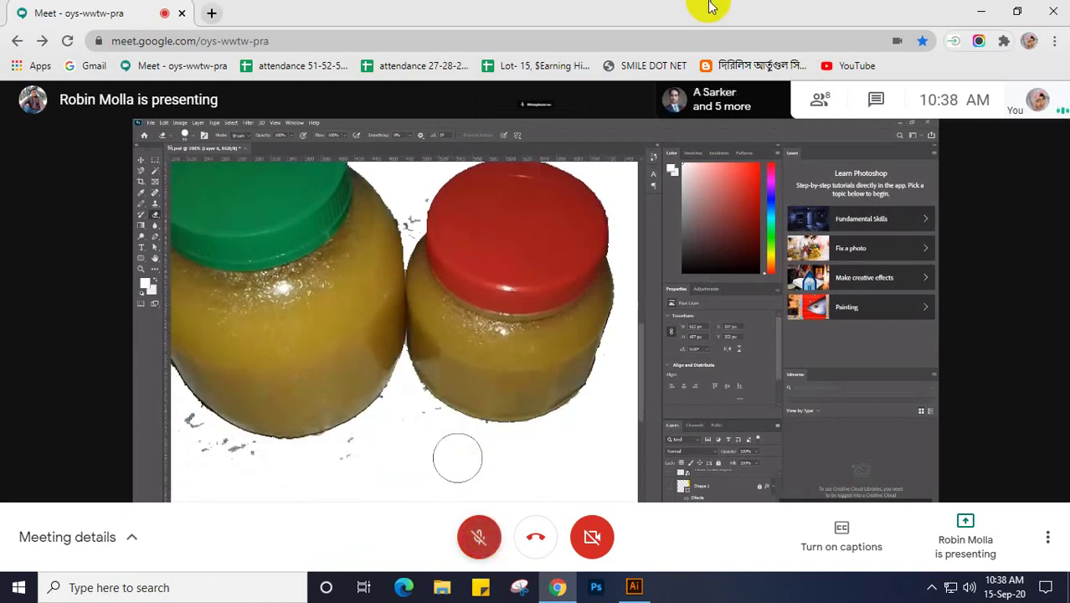
key("ctrl+d")
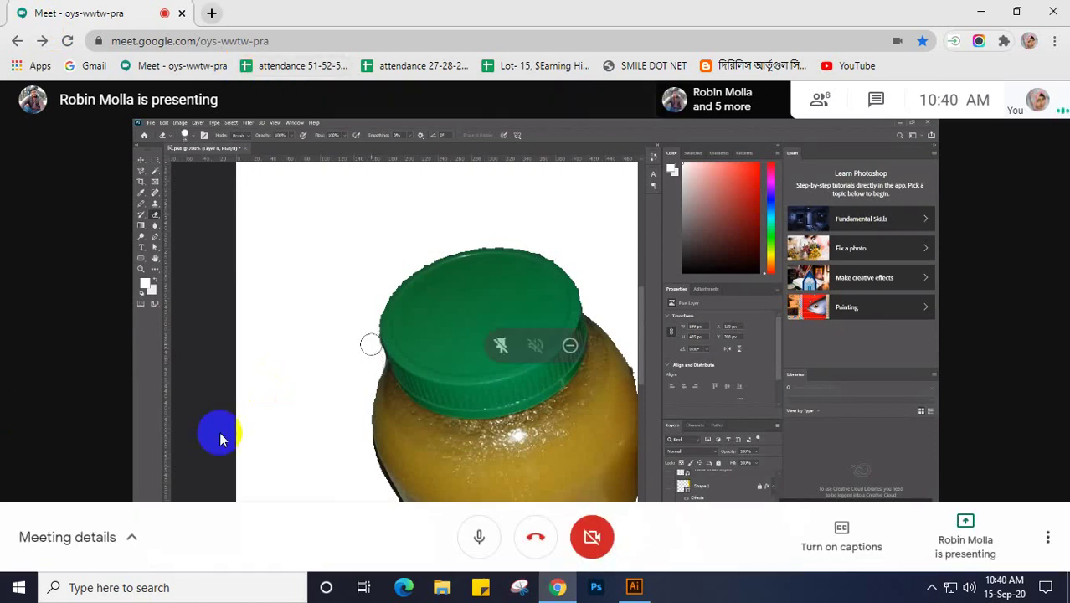
left_click(931, 589)
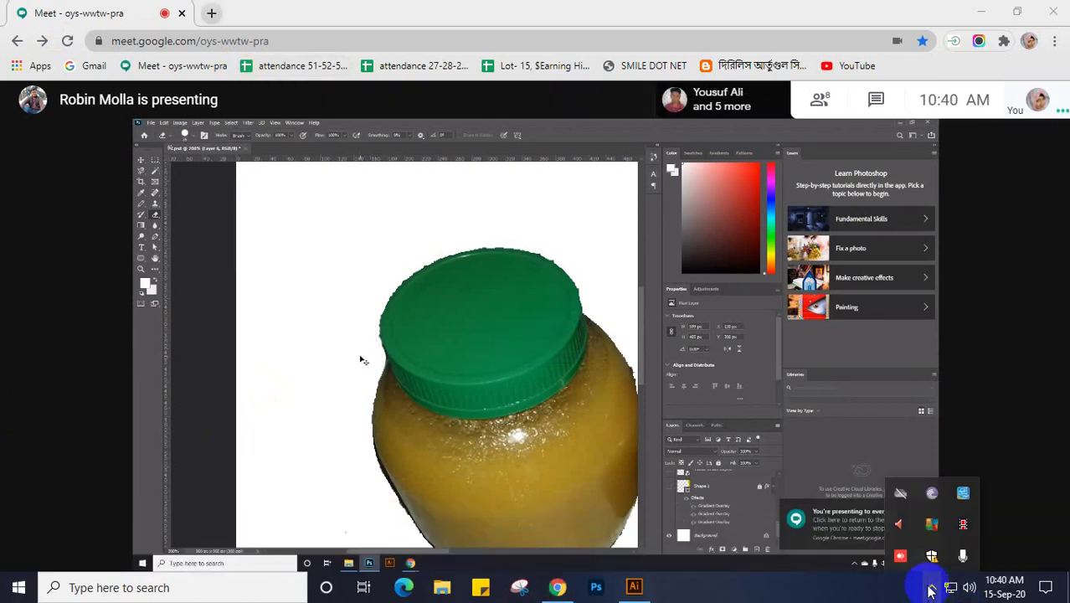
left_click(737, 6)
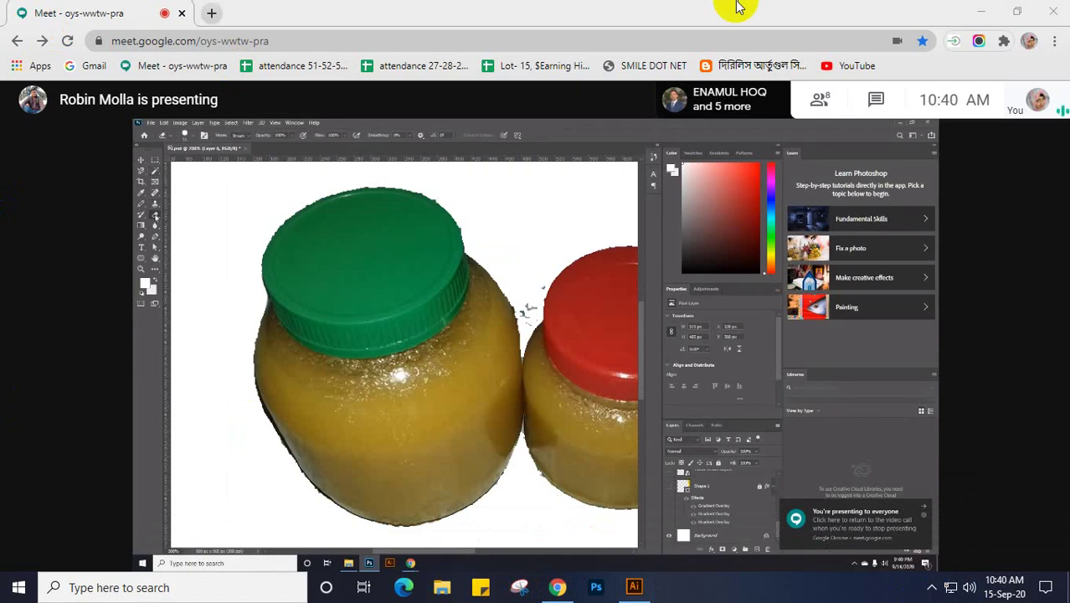
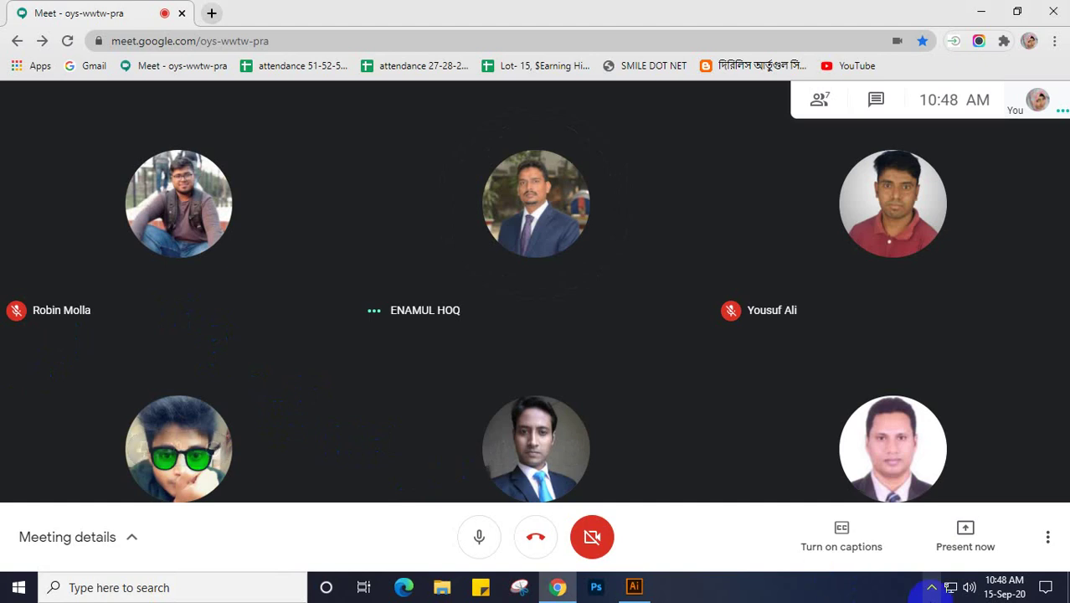
left_click(932, 588)
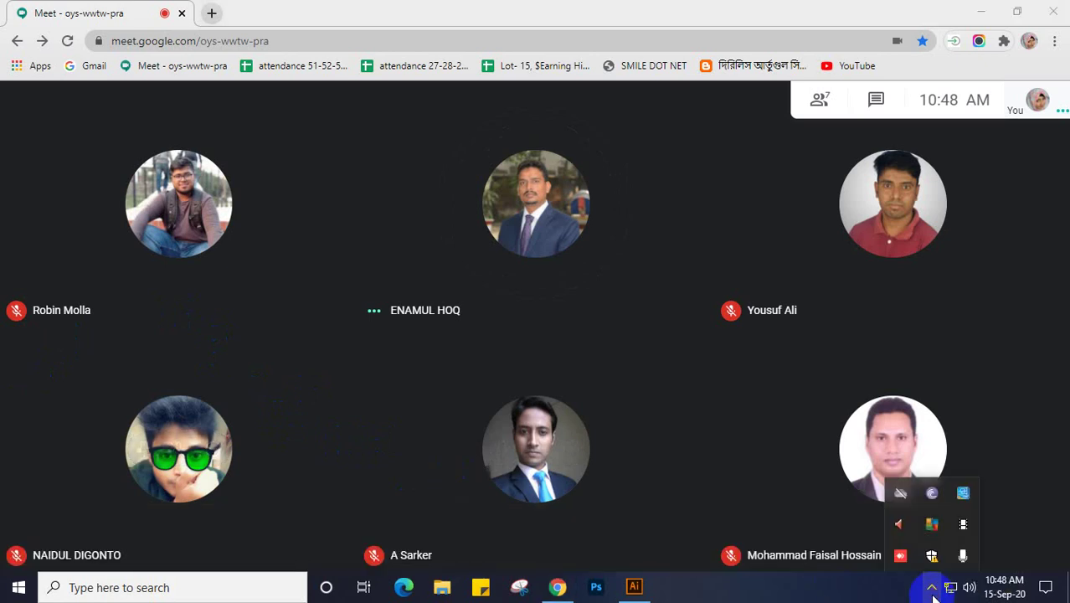
left_click(672, 270)
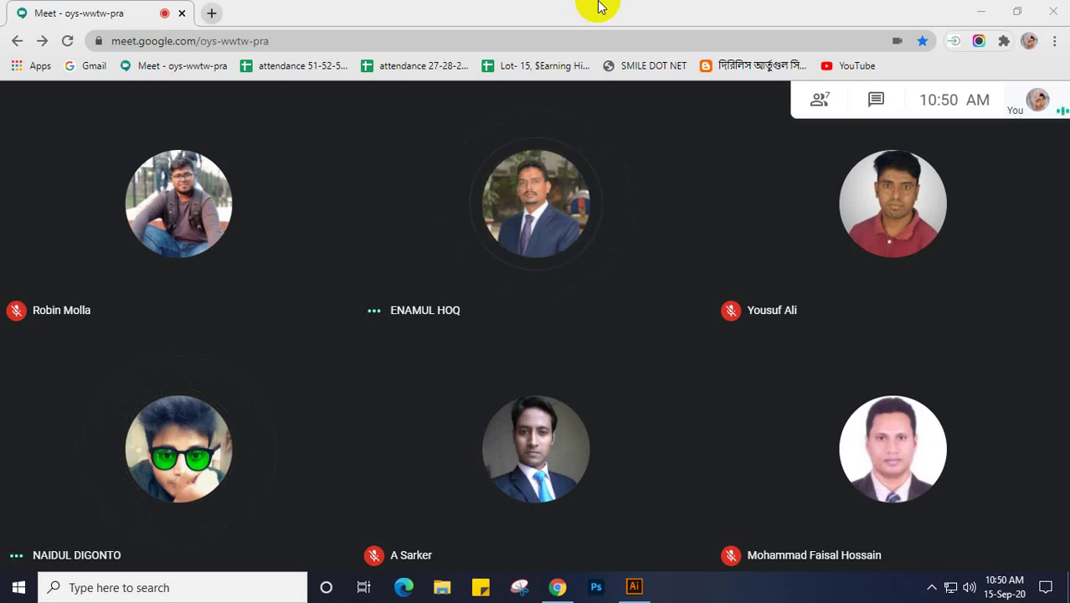
left_click(760, 102)
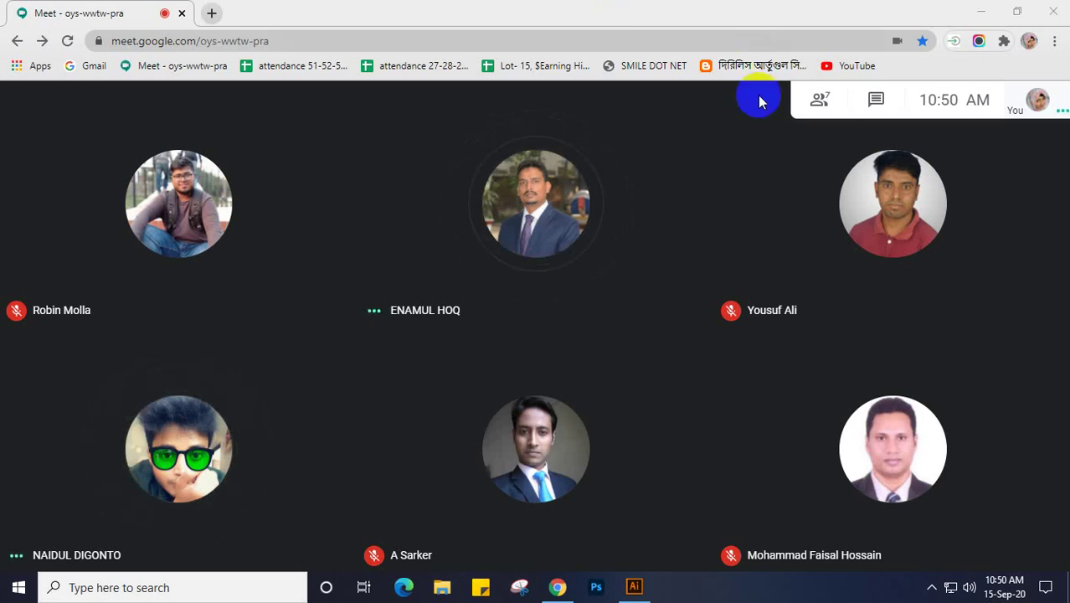
left_click(932, 588)
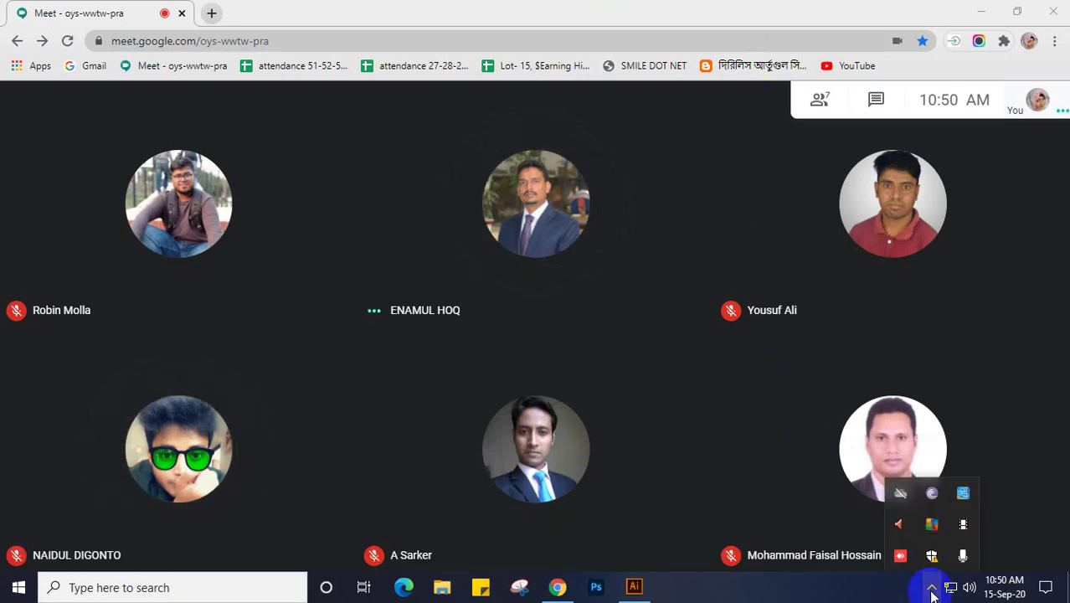
left_click(963, 522)
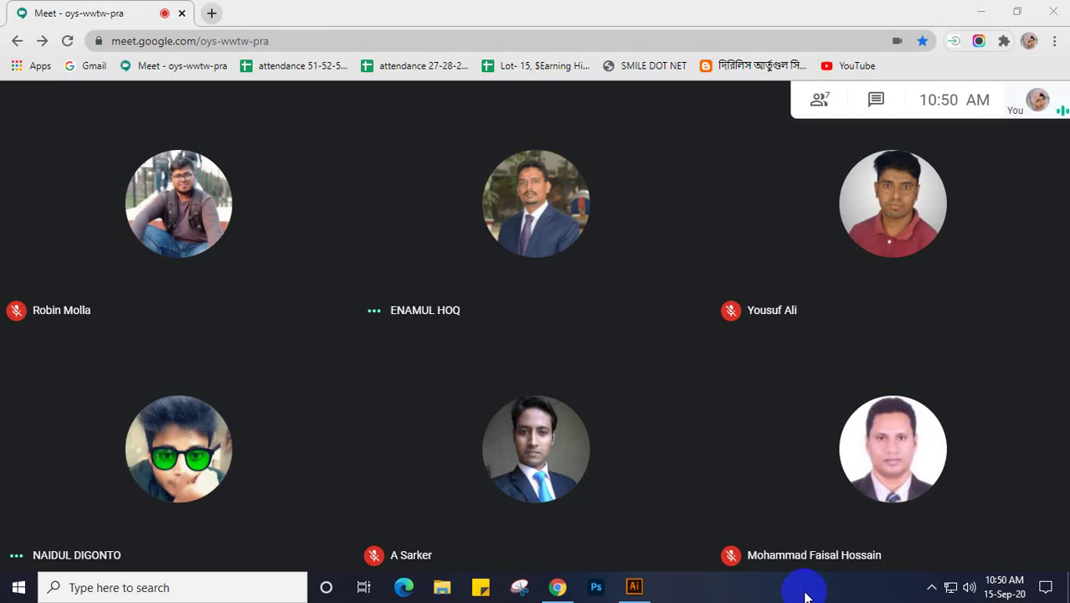